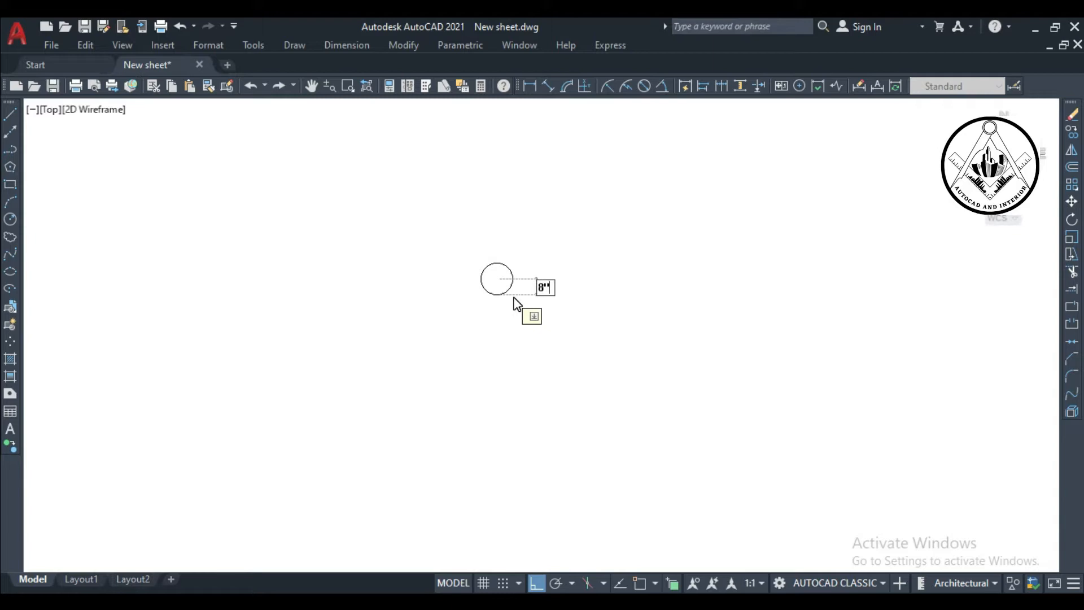
# Step: With object snap on, draw a vertical diameter line from the circle's top quadrant to its bottom quadrant
pyautogui.scroll(10, 500, 287)
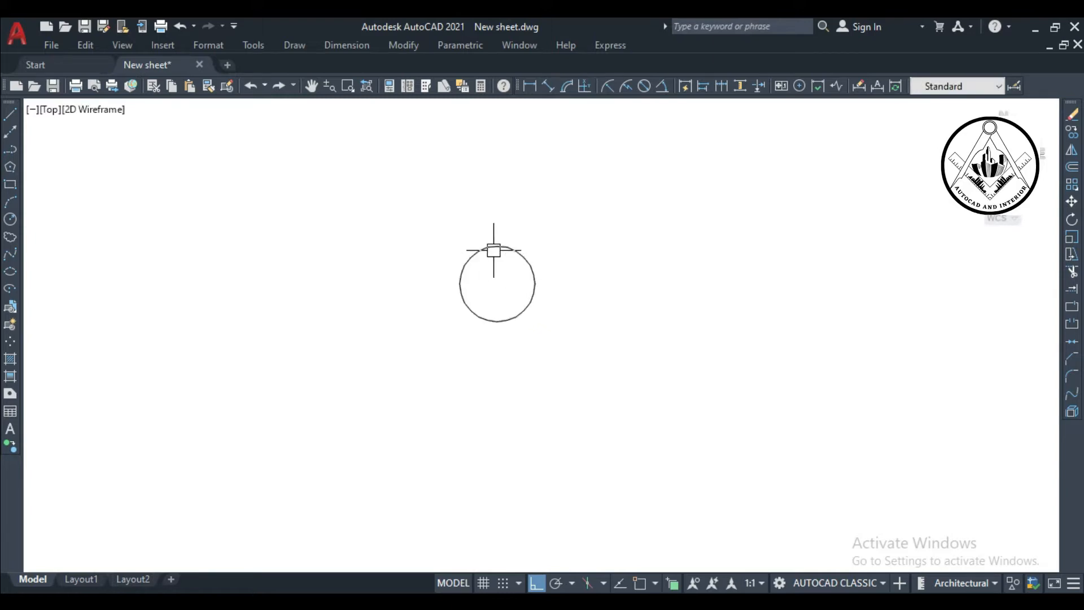
pyautogui.click(11, 116)
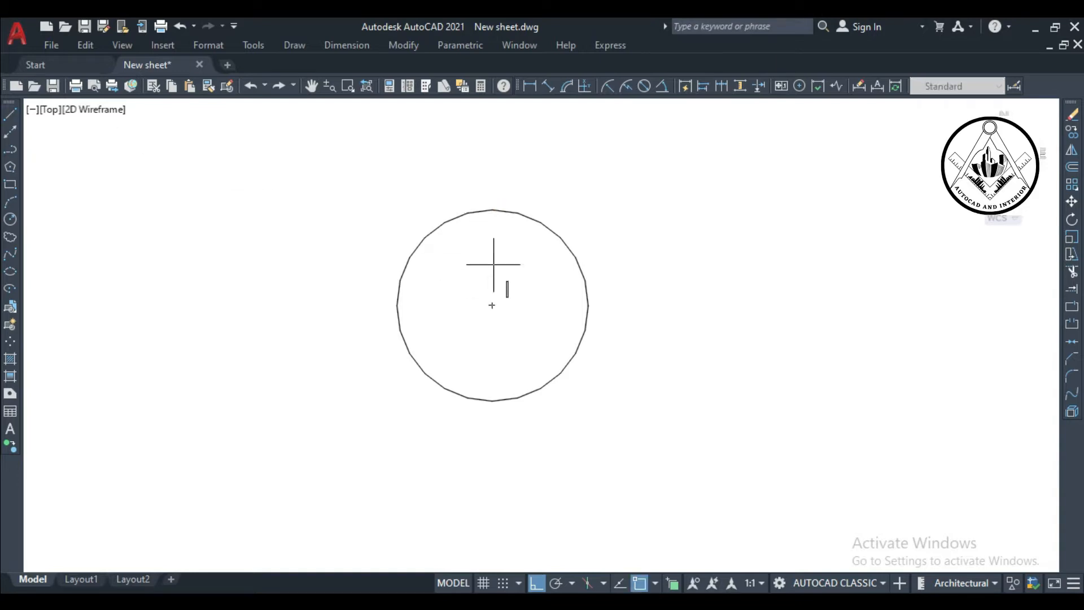
pyautogui.click(492, 210)
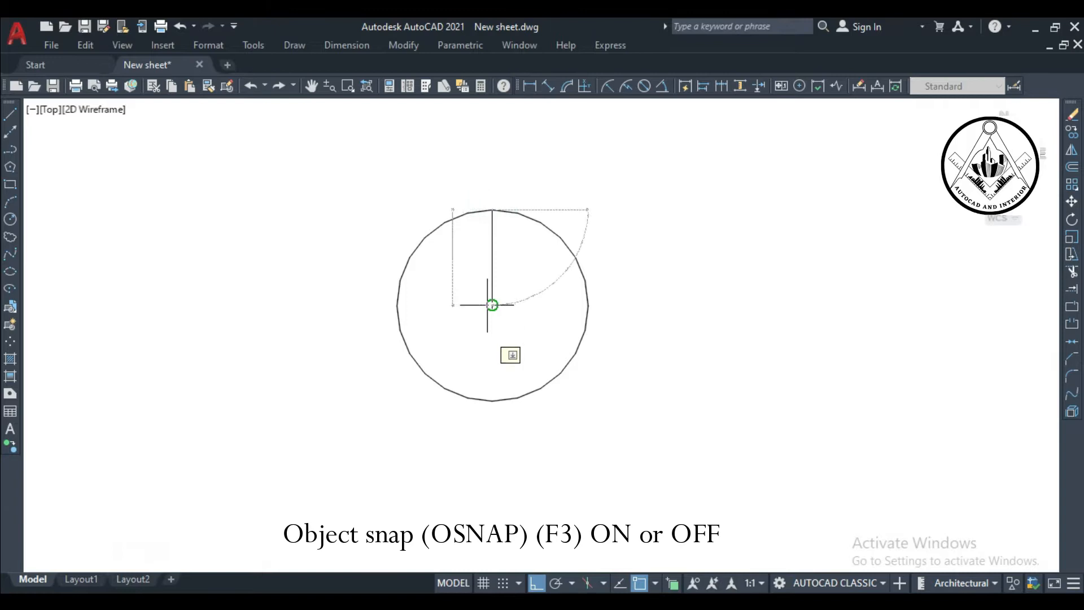
pyautogui.click(492, 400)
pyautogui.press('Return')
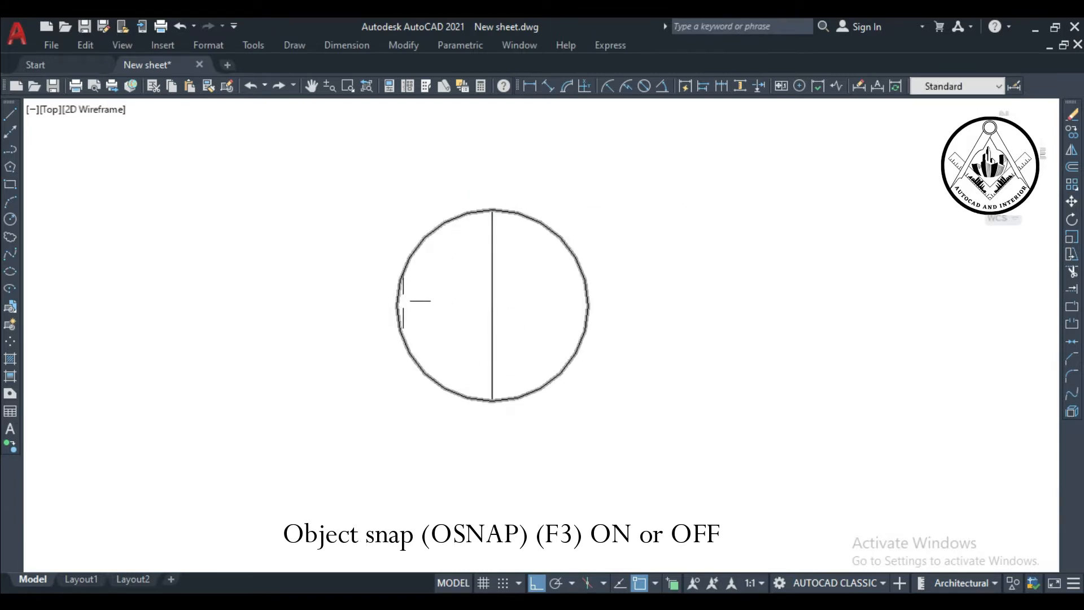
# Step: Draw a horizontal diameter line across the circle from its left quadrant to its right quadrant
pyautogui.press('Return')
pyautogui.click(397, 305)
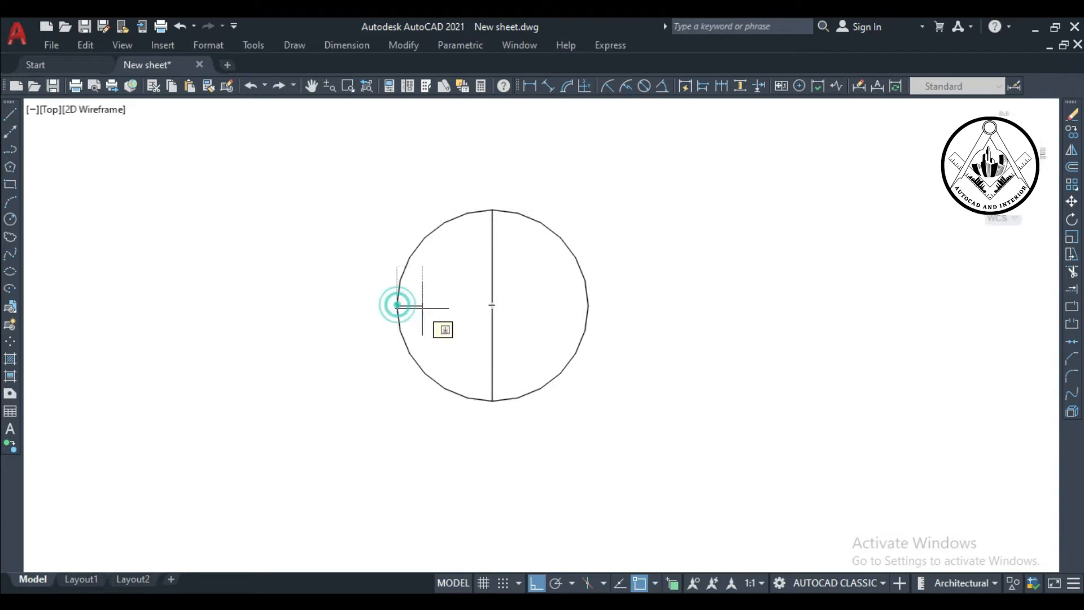
pyautogui.click(588, 305)
pyautogui.press('Return')
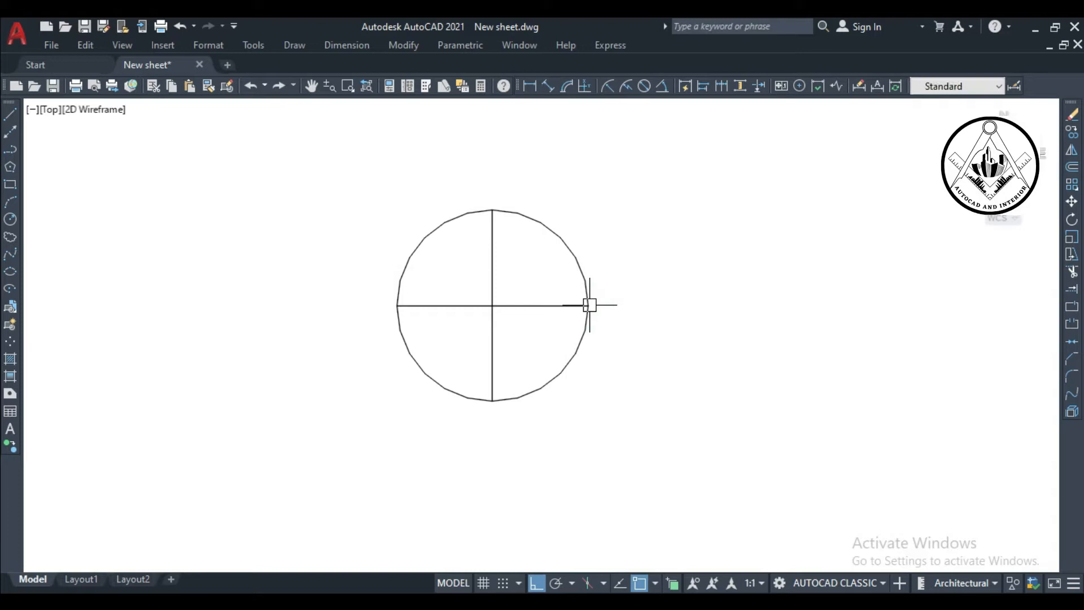
pyautogui.press('Return')
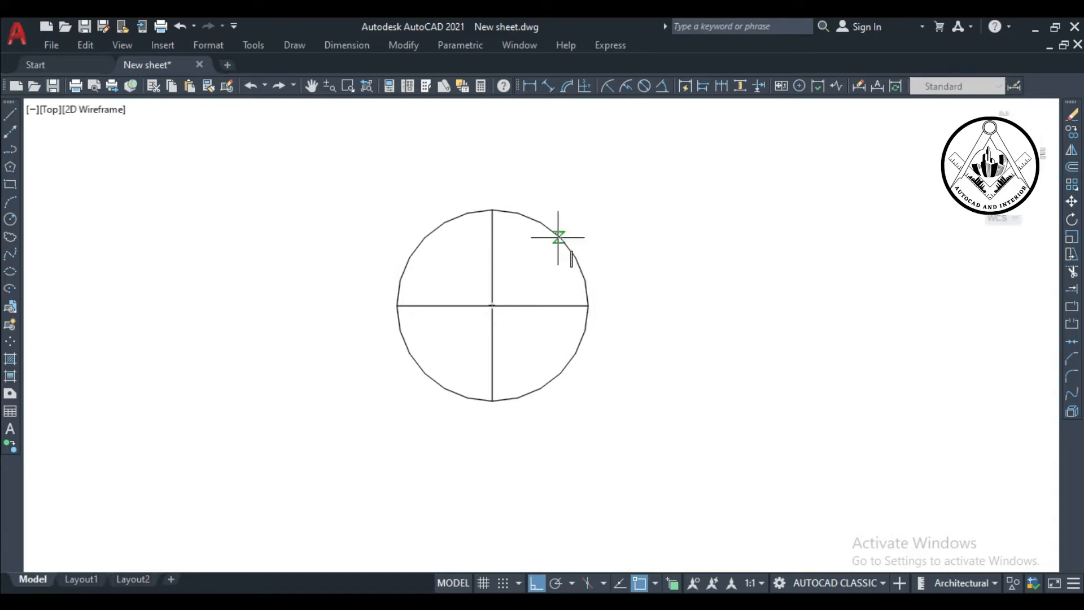
pyautogui.click(558, 236)
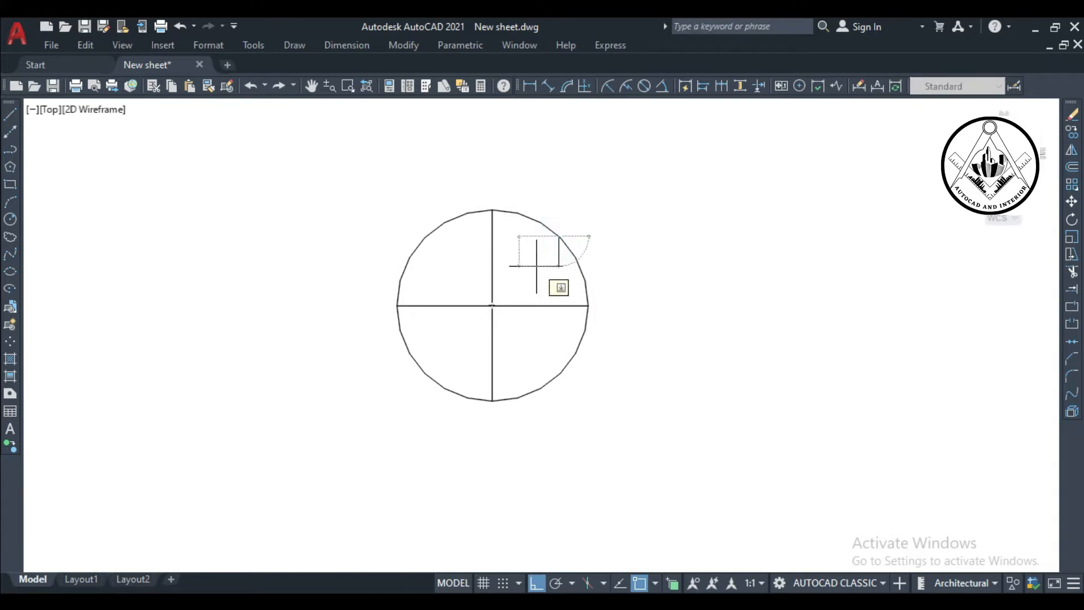
pyautogui.press('Escape')
# Step: With ortho off, draw a diagonal line from the circle's centre to its upper-right edge and extend it to the lower-left edge
pyautogui.press('Return')
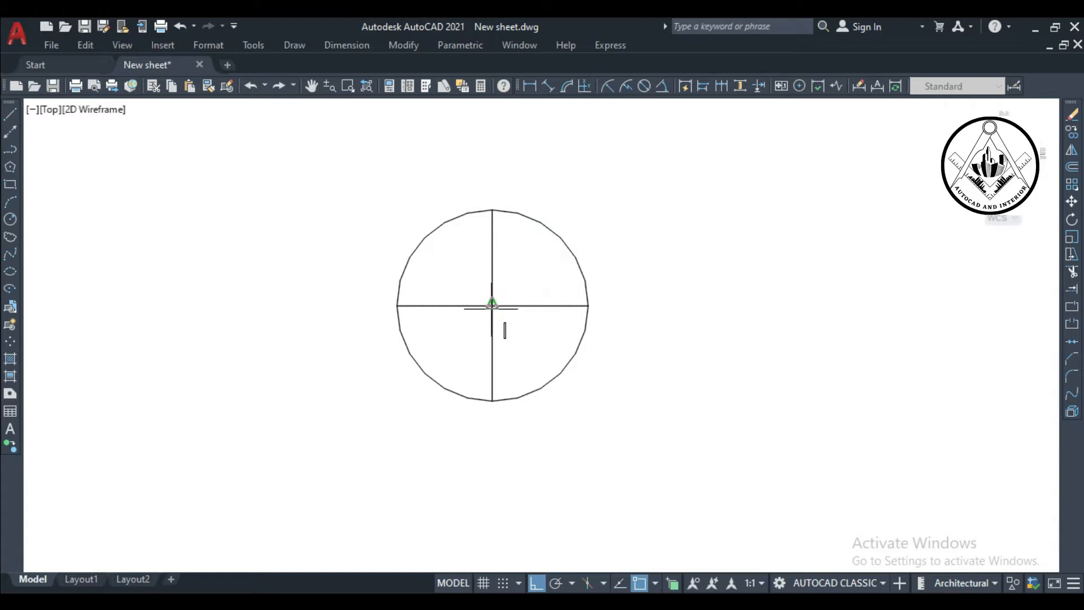
pyautogui.click(515, 278)
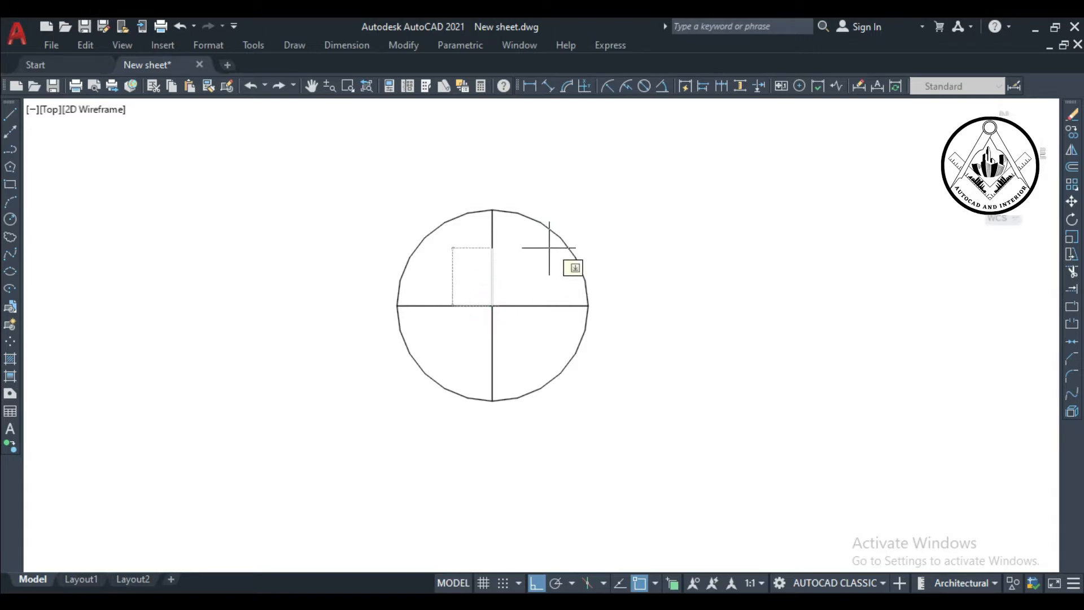
pyautogui.press('F8')
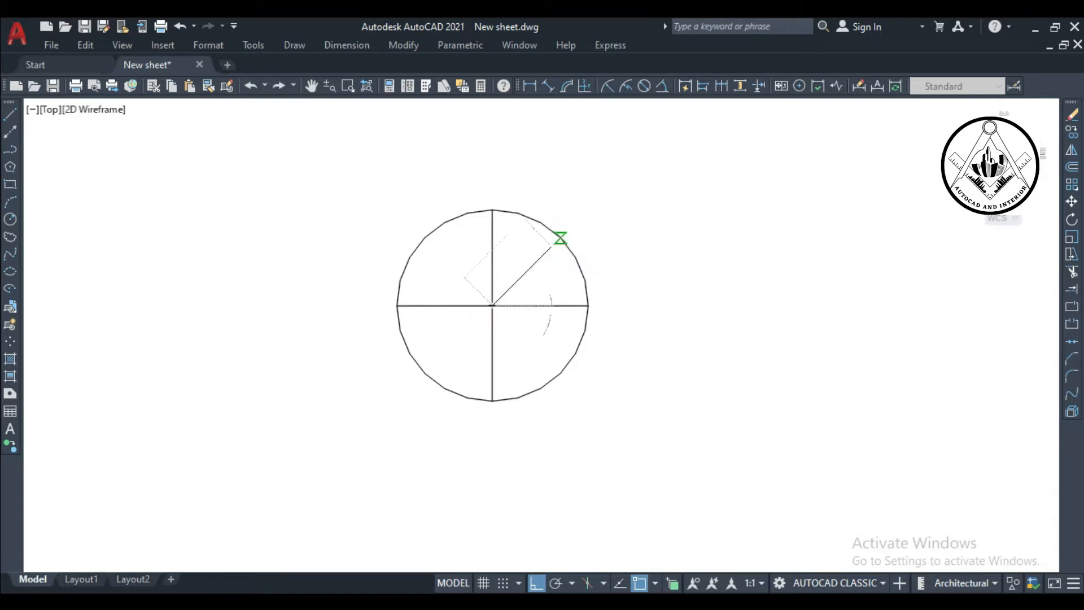
pyautogui.click(560, 238)
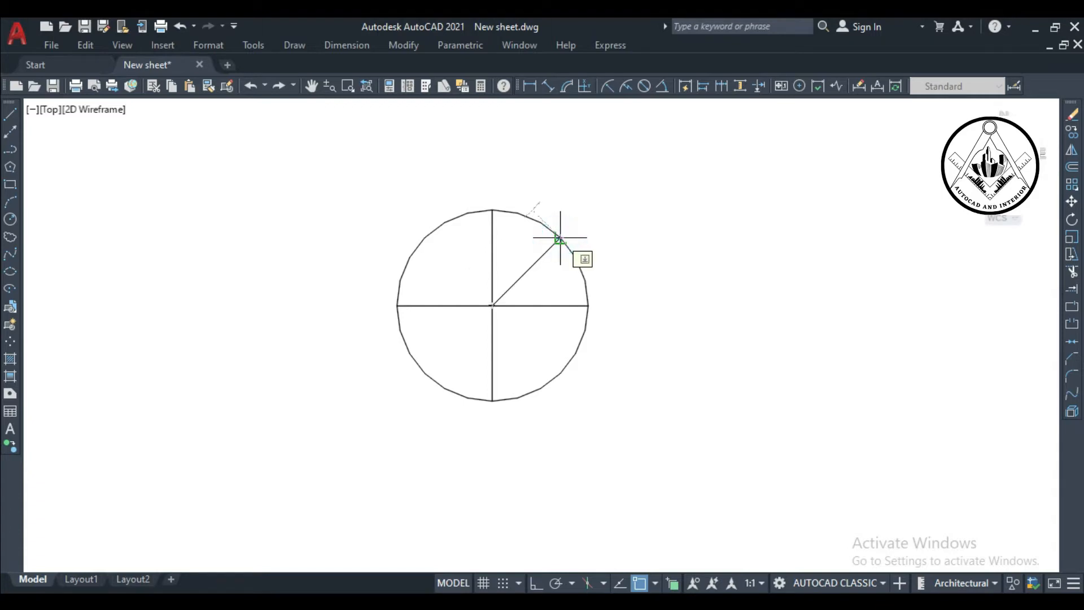
pyautogui.press('Return')
pyautogui.write('ex')
pyautogui.press('Return')
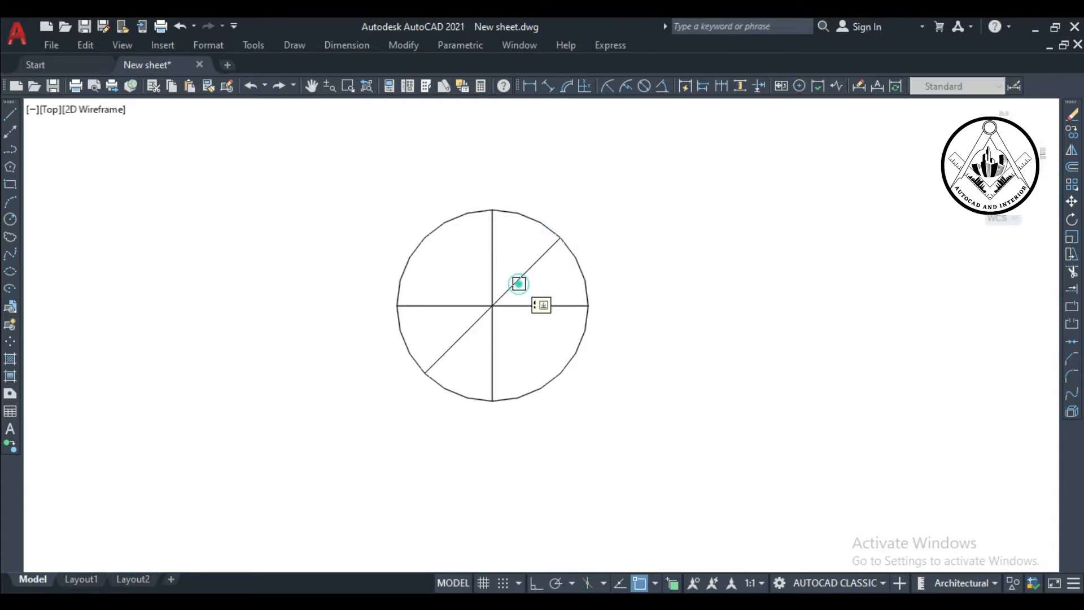
pyautogui.press('Escape')
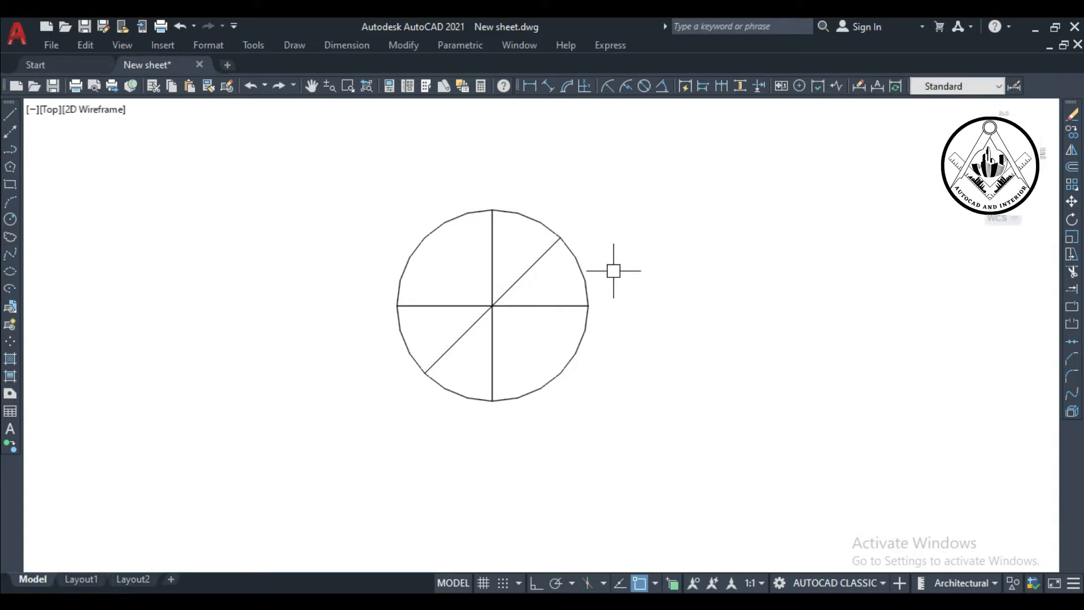
# Step: Draw a diagonal line from the circle's centre to its upper-left edge and extend it to the lower-right edge
pyautogui.click(10, 115)
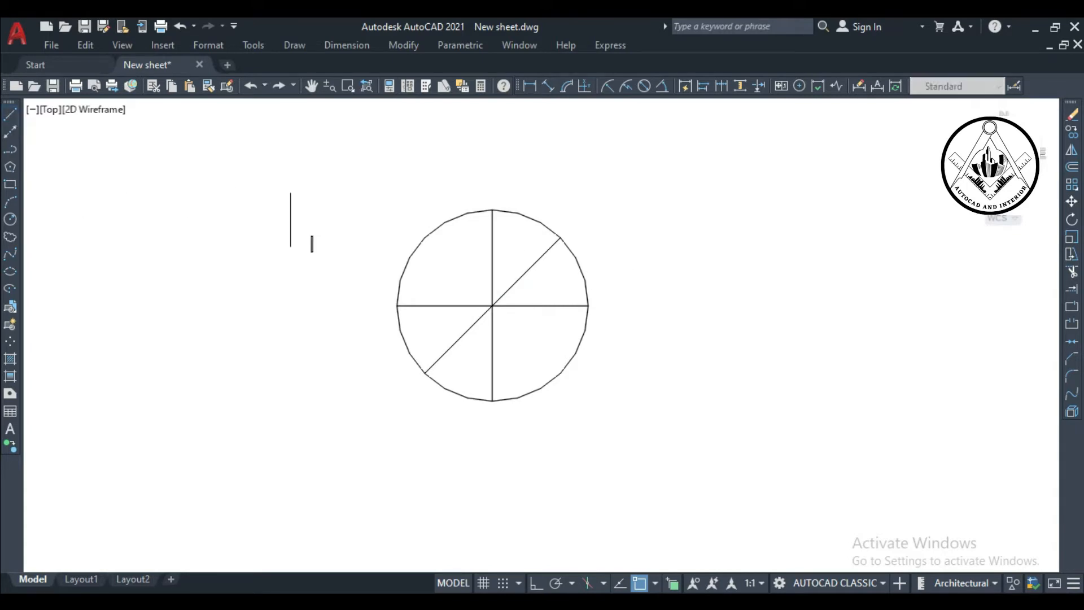
pyautogui.click(492, 304)
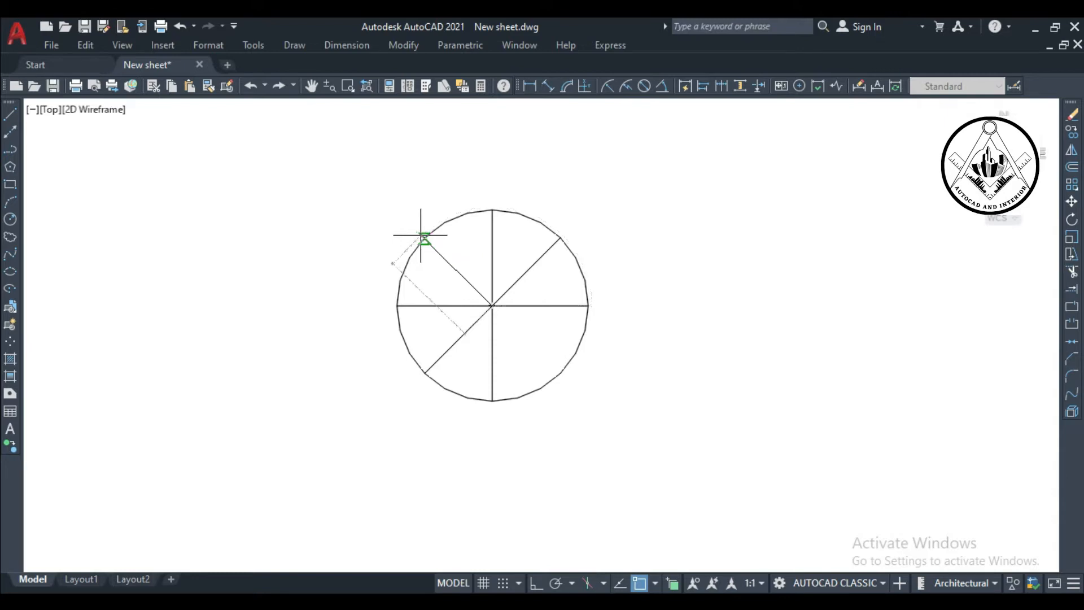
pyautogui.click(422, 236)
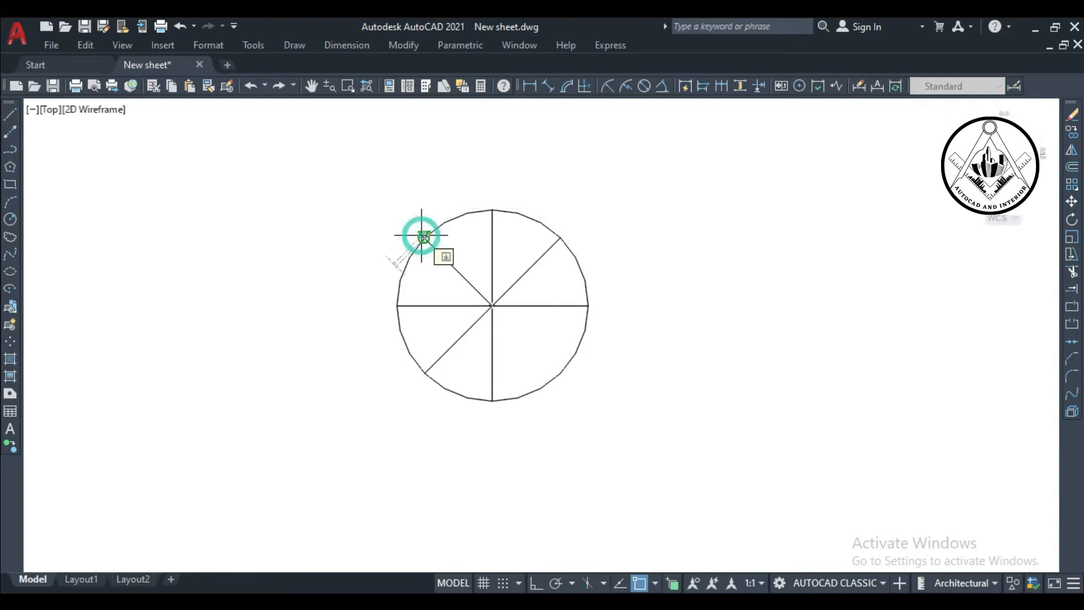
pyautogui.press('Escape')
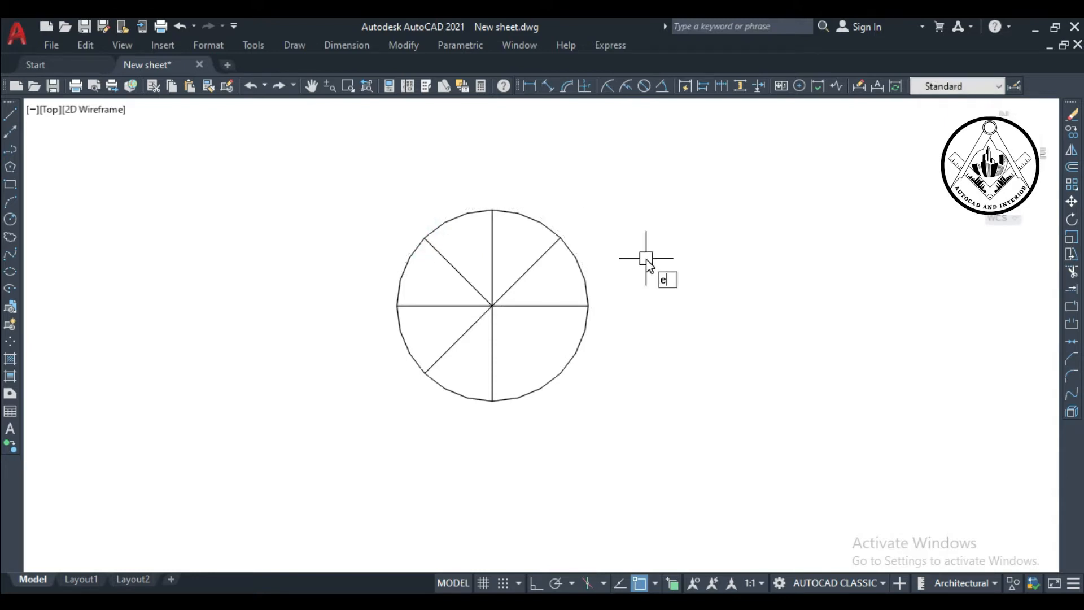
pyautogui.press('Return')
pyautogui.click(465, 278)
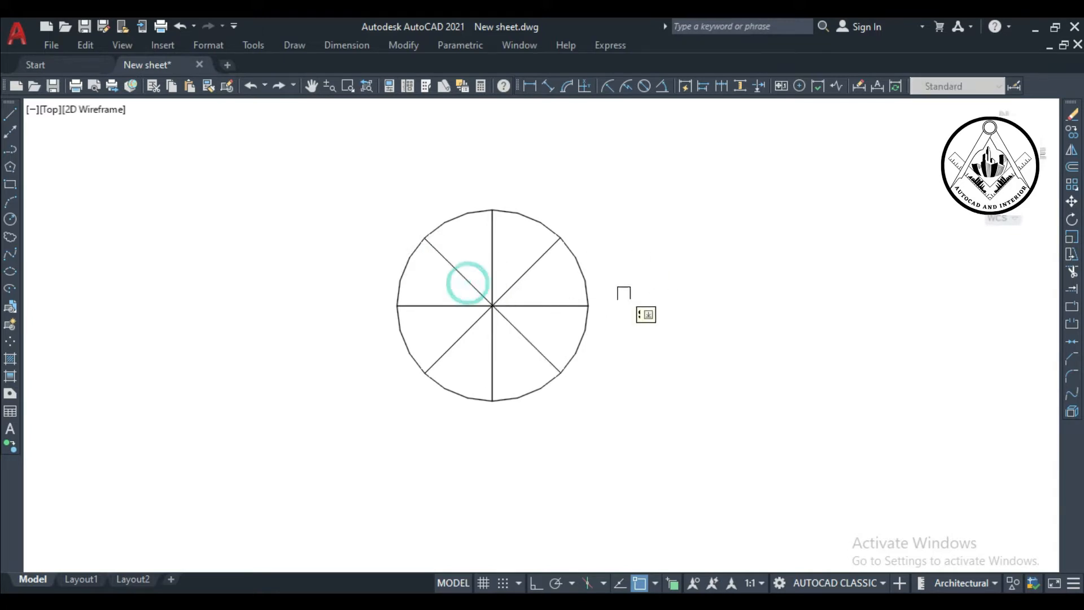
pyautogui.press('Escape')
# Step: Draw a three-point arc from the upper-right diagonal endpoint through the circle's centre to the lower-right diagonal endpoint
pyautogui.scroll(8, 587, 307)
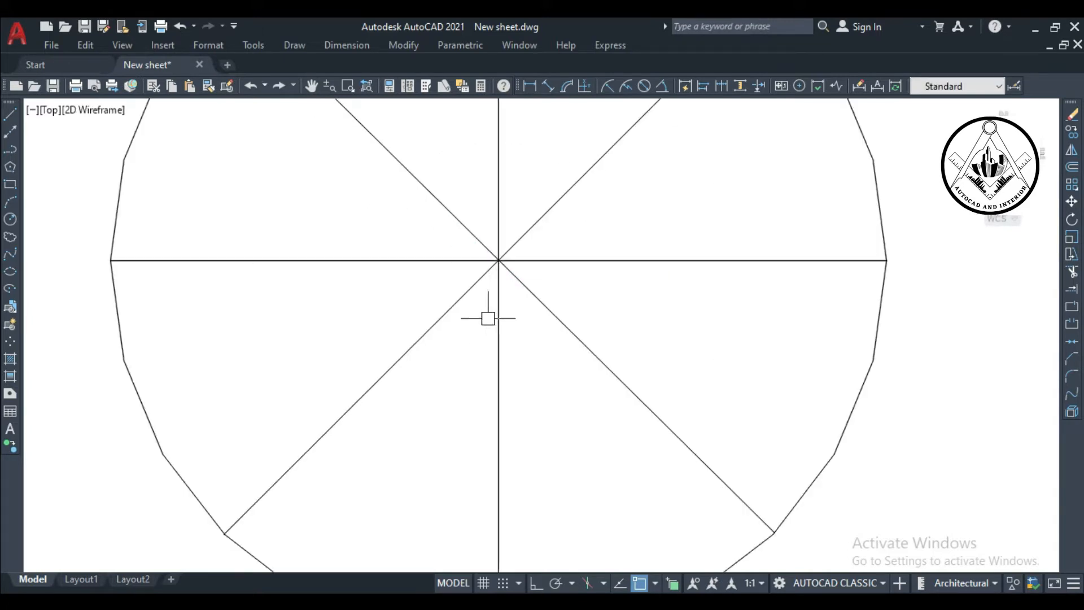
pyautogui.scroll(2, 481, 325)
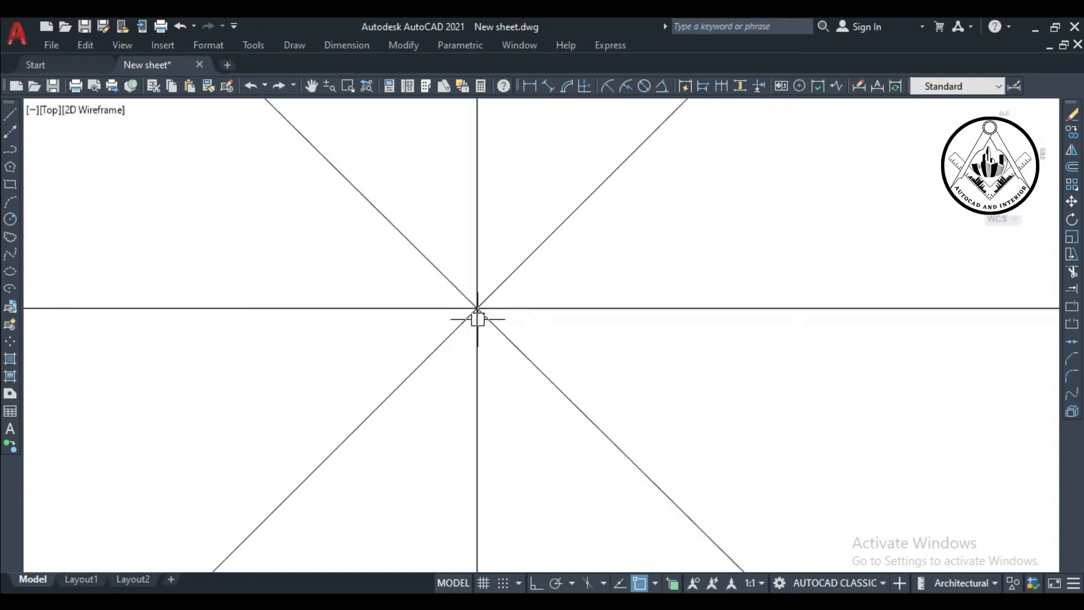
pyautogui.scroll(-3, 477, 311)
pyautogui.scroll(-5, 477, 311)
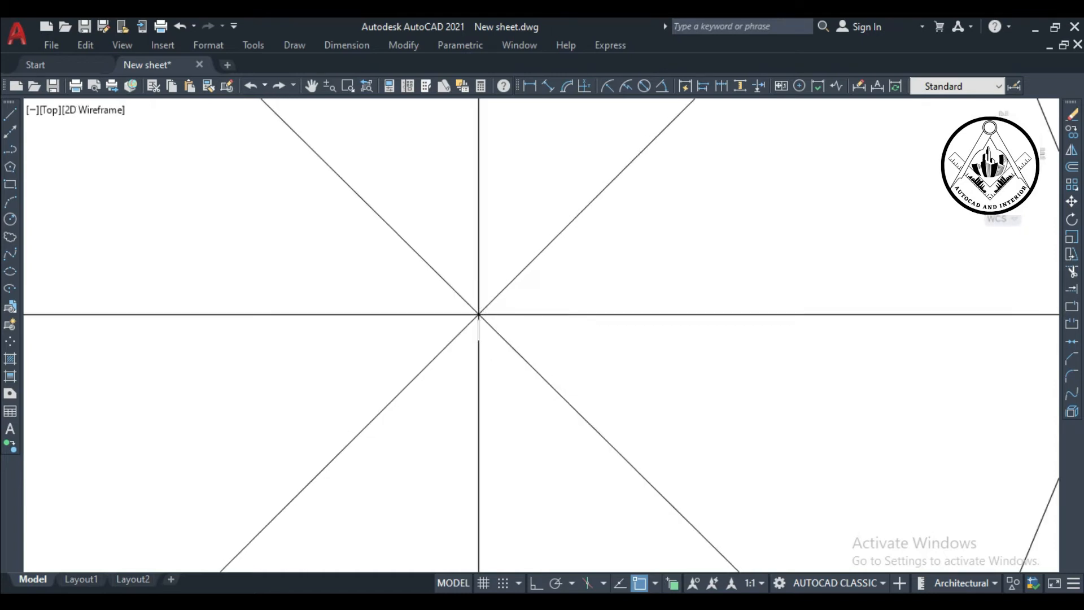
pyautogui.click(10, 202)
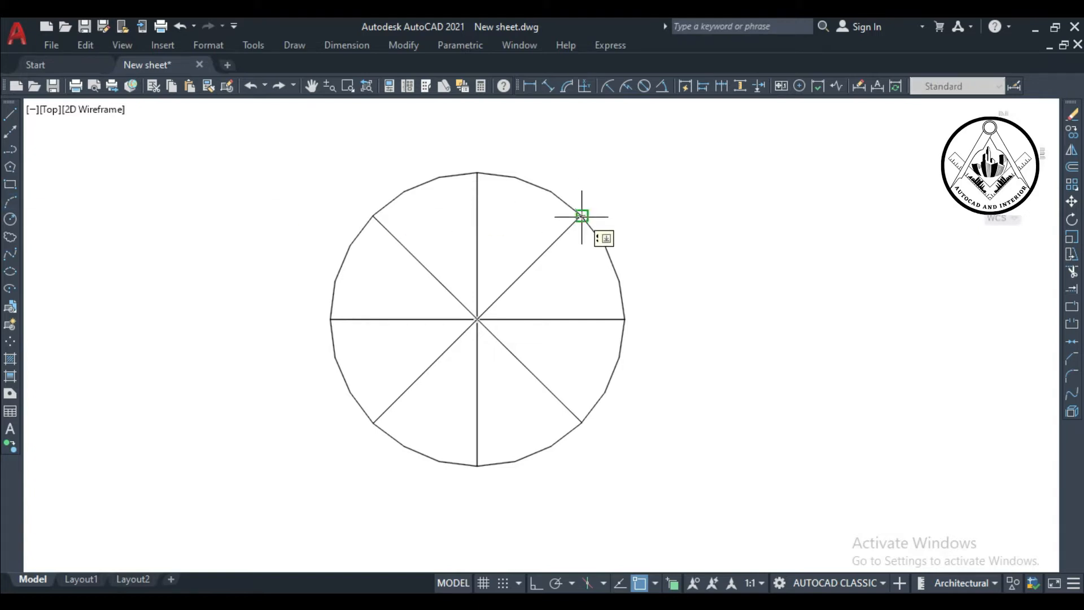
pyautogui.click(582, 217)
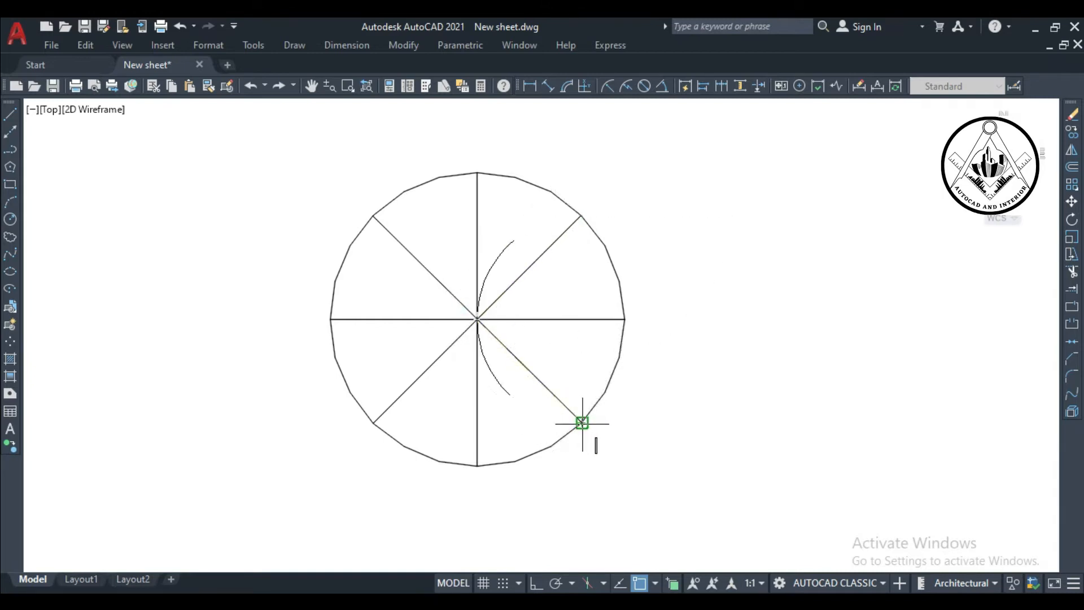
pyautogui.click(582, 422)
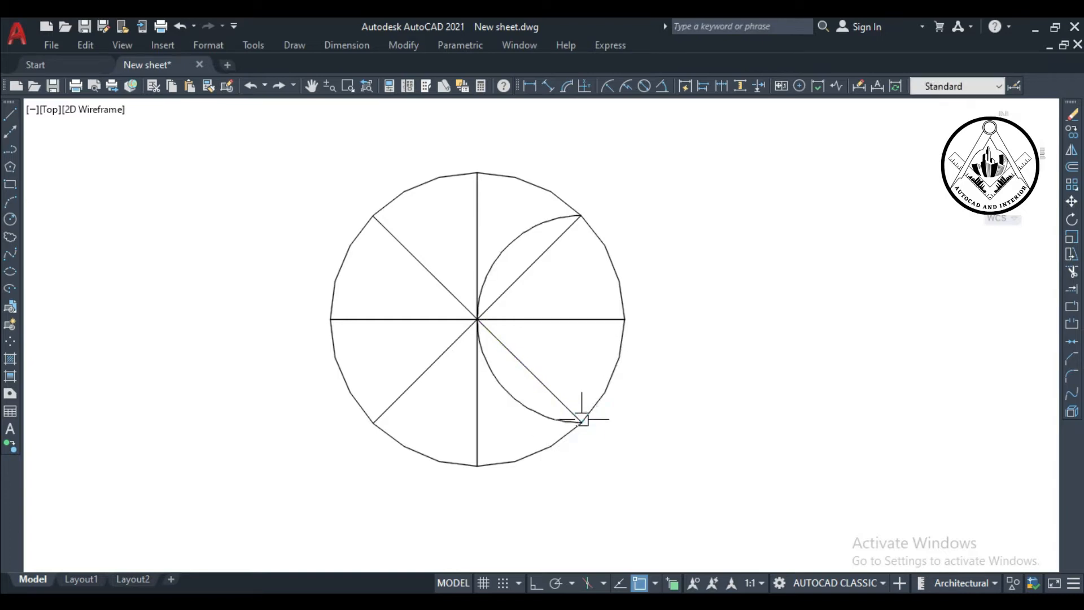
# Step: Draw a three-point arc from the upper-left diagonal endpoint through the circle's centre to the upper-right diagonal endpoint
pyautogui.press('Return')
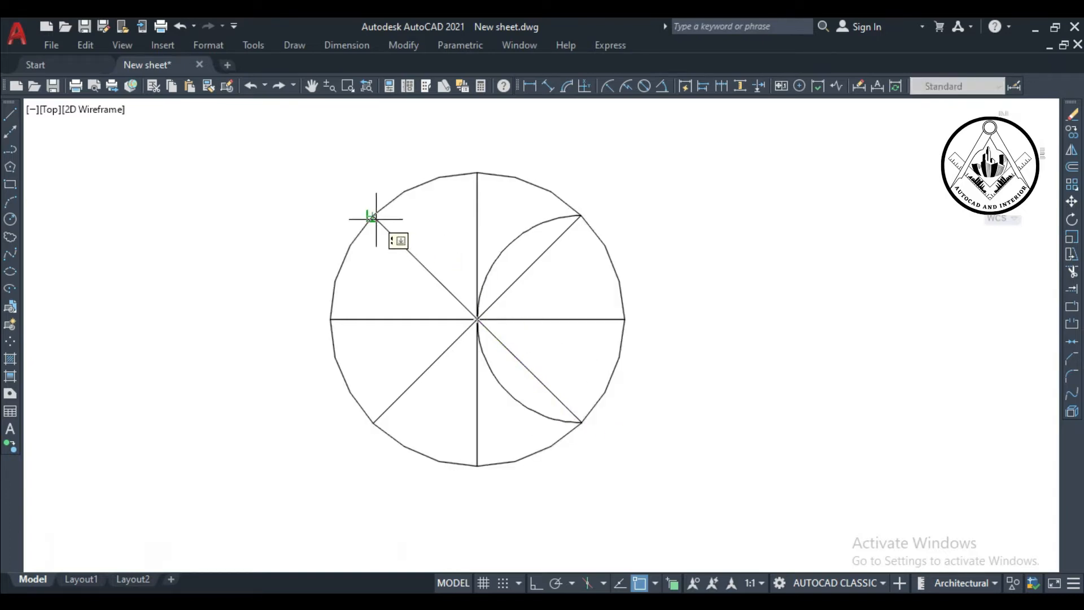
pyautogui.click(373, 218)
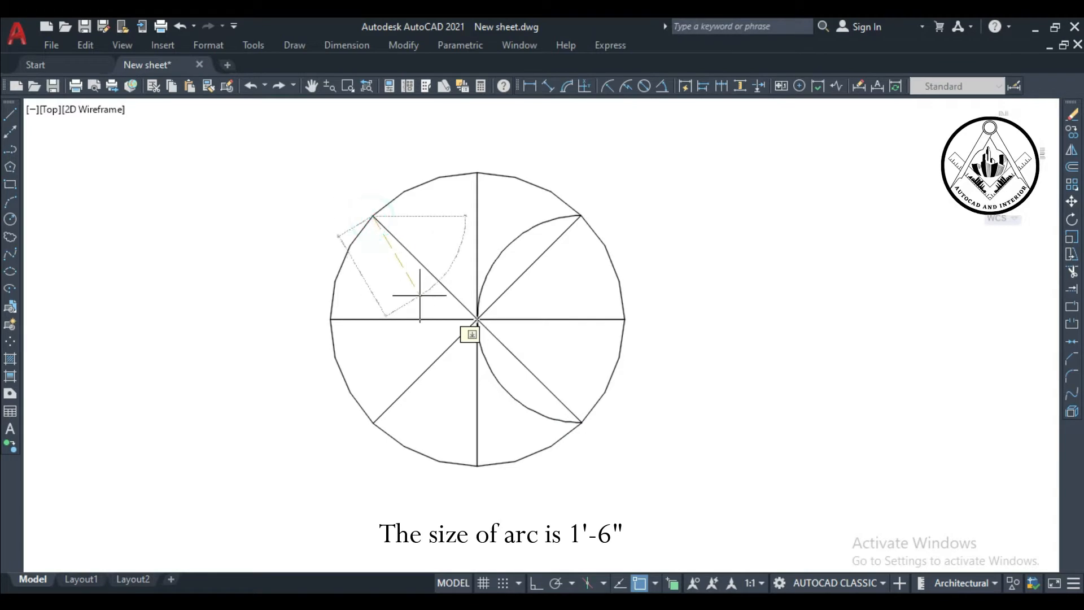
pyautogui.click(477, 319)
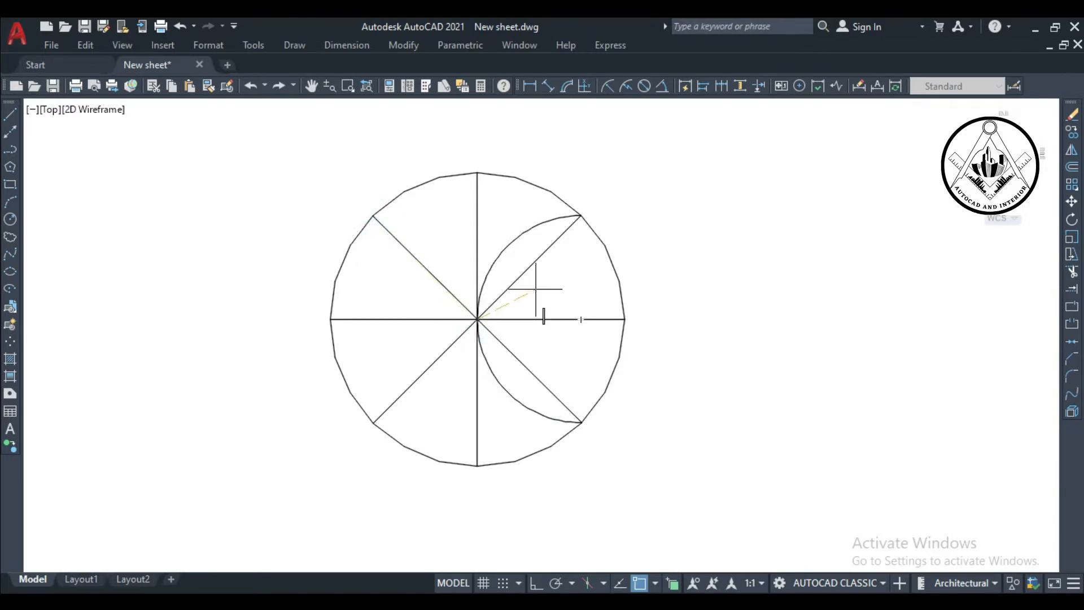
pyautogui.click(580, 215)
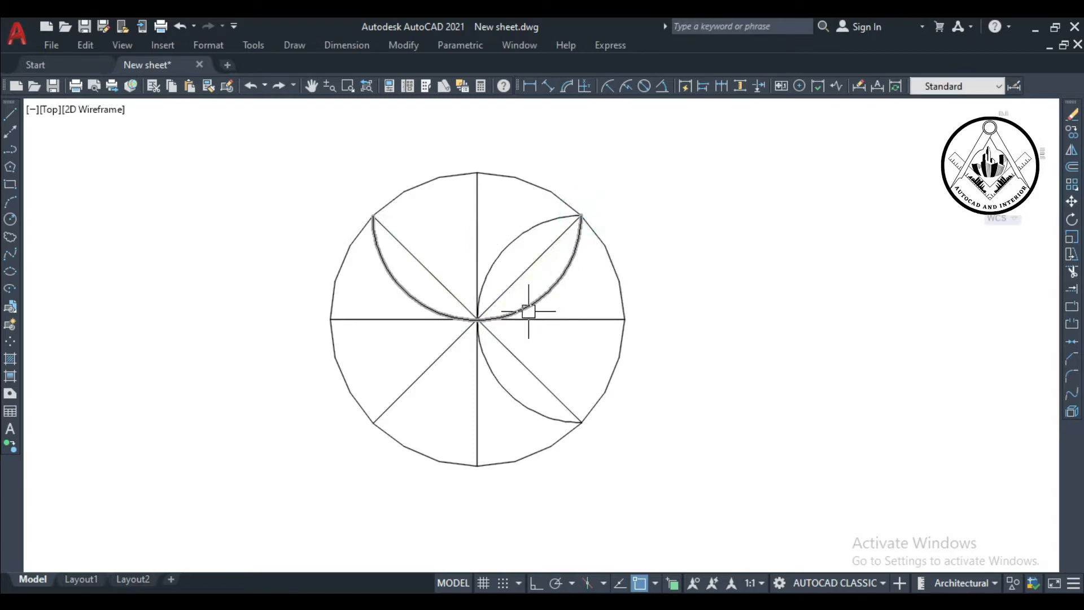
# Step: Draw two three-point arcs through the circle's centre, joining the lower-right to lower-left and the lower-left to upper-left diagonal endpoints
pyautogui.click(581, 422)
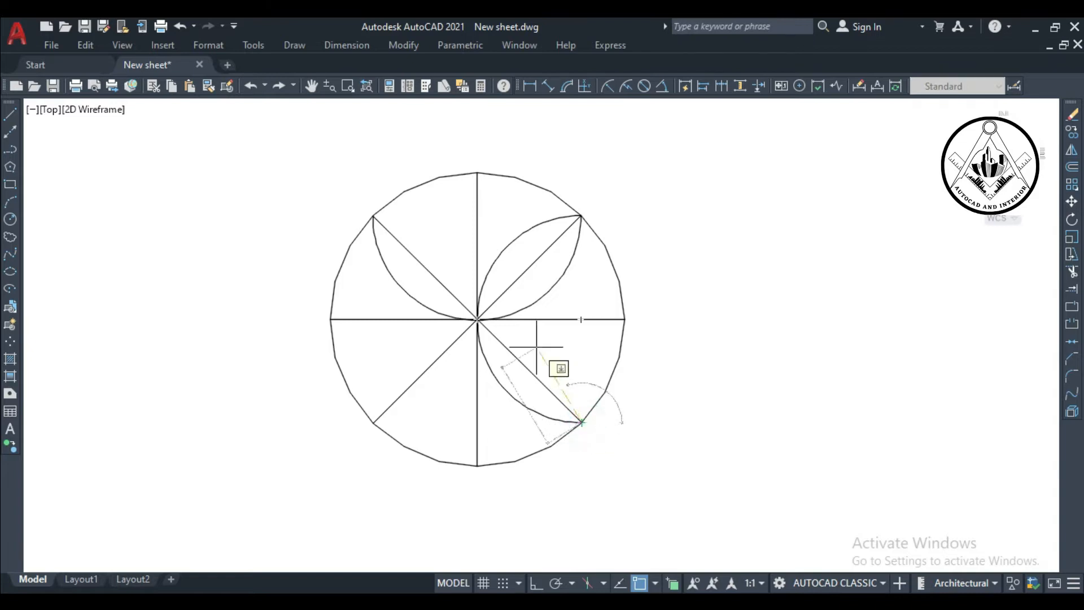
pyautogui.click(476, 318)
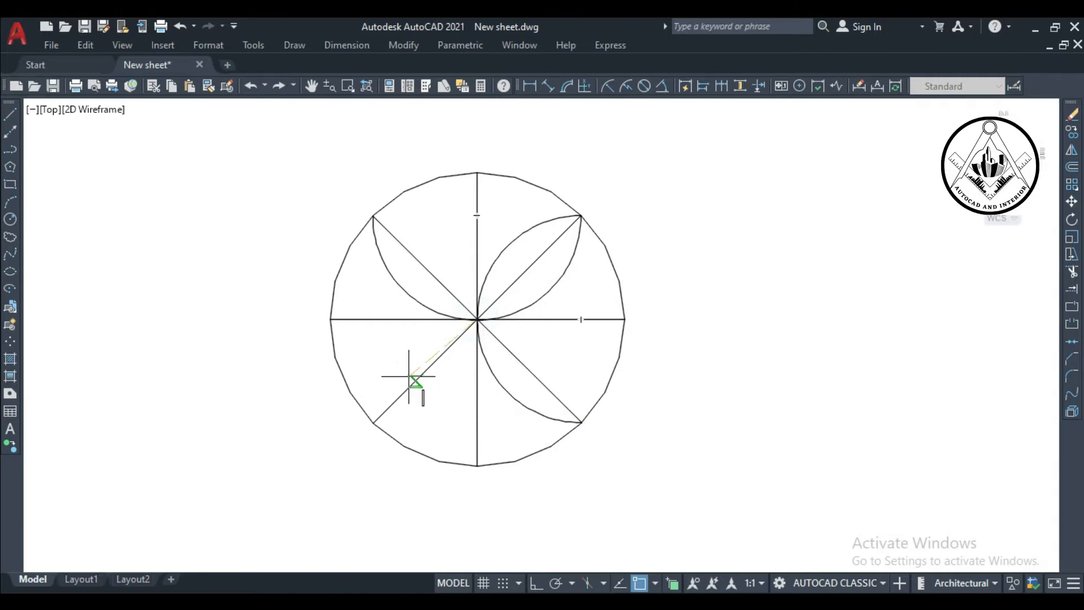
pyautogui.click(373, 422)
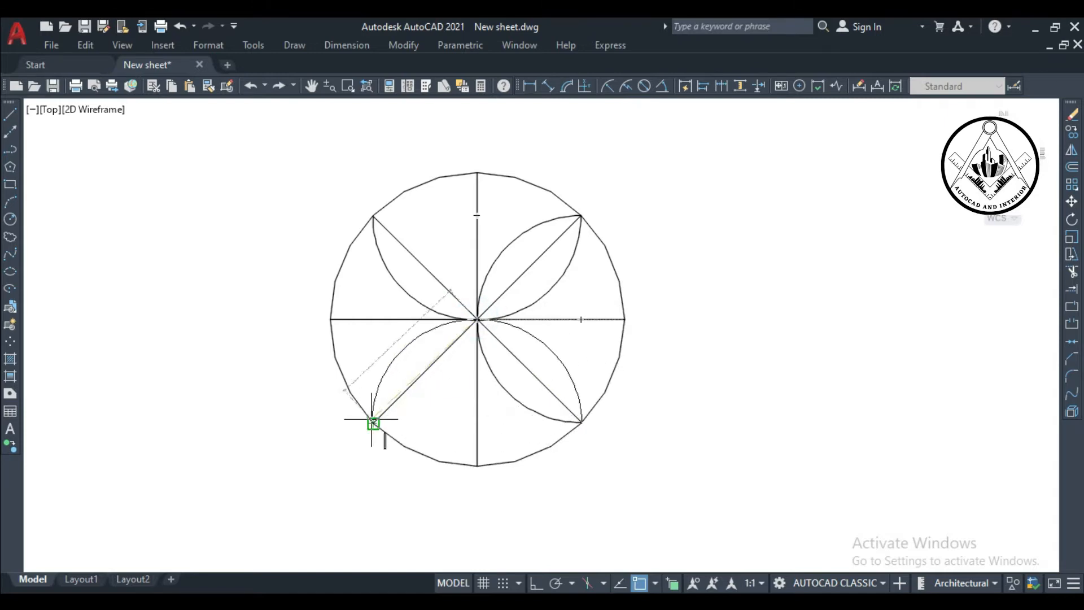
pyautogui.click(373, 422)
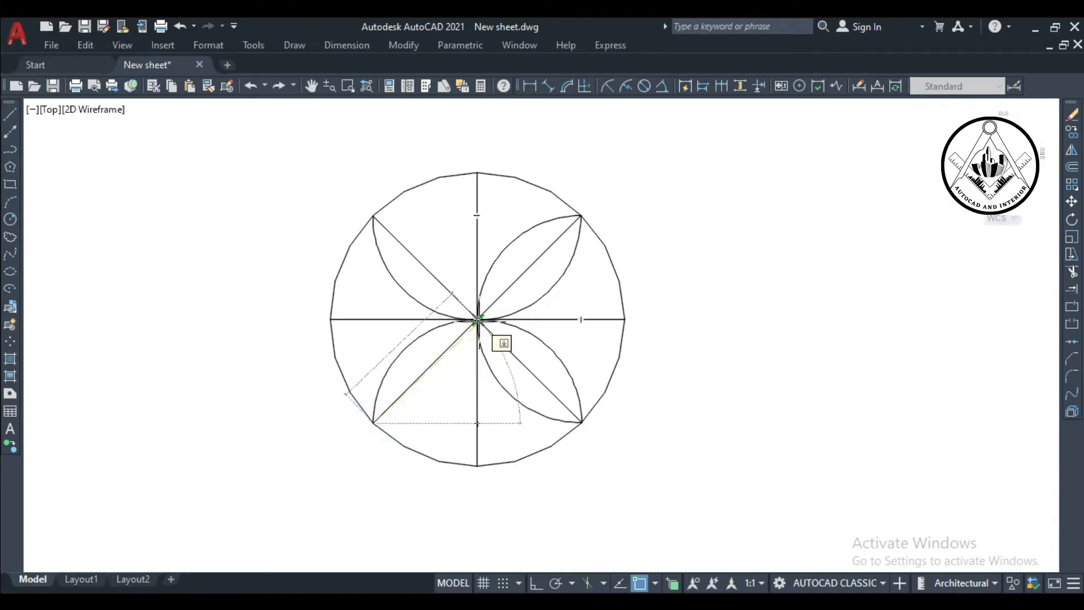
pyautogui.click(477, 320)
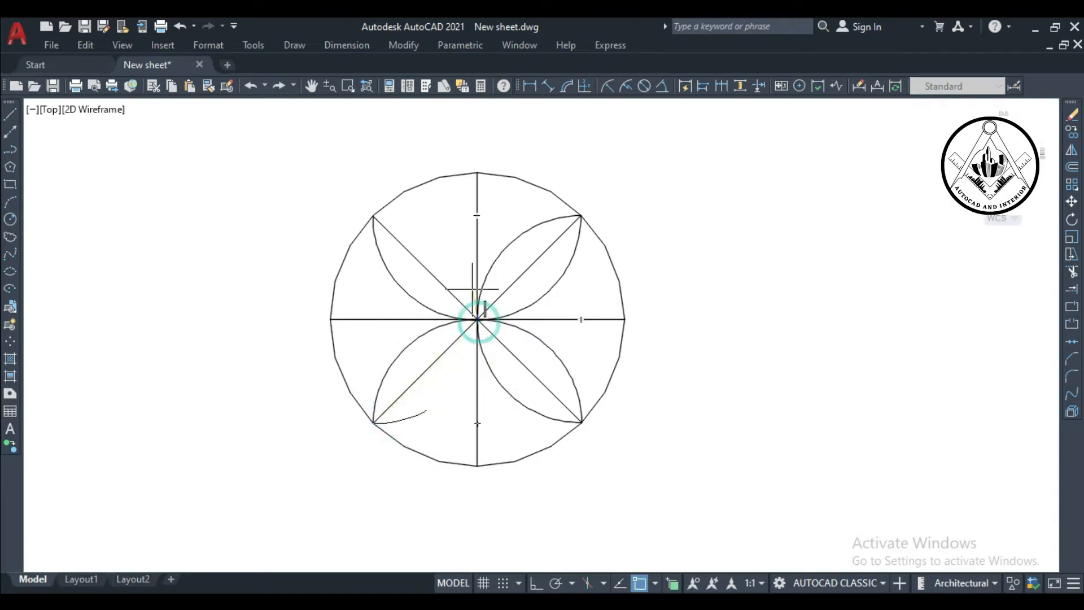
pyautogui.click(373, 215)
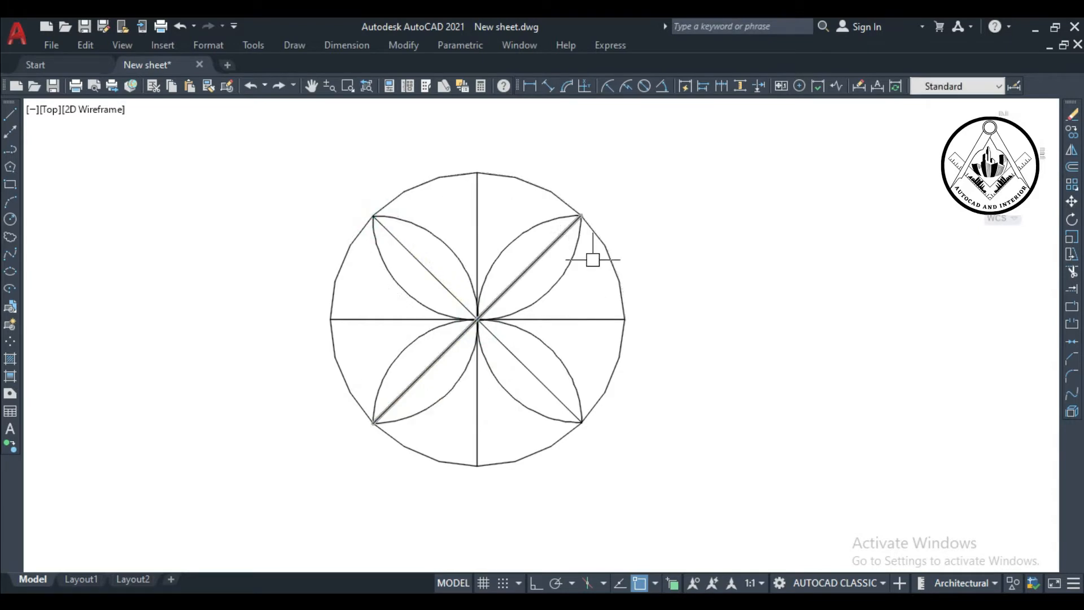
# Step: Delete the outer circle and the horizontal and vertical diameter lines, leaving the four petals and their diagonals
pyautogui.scroll(4, 477, 319)
pyautogui.scroll(2, 485, 321)
pyautogui.scroll(-5, 507, 311)
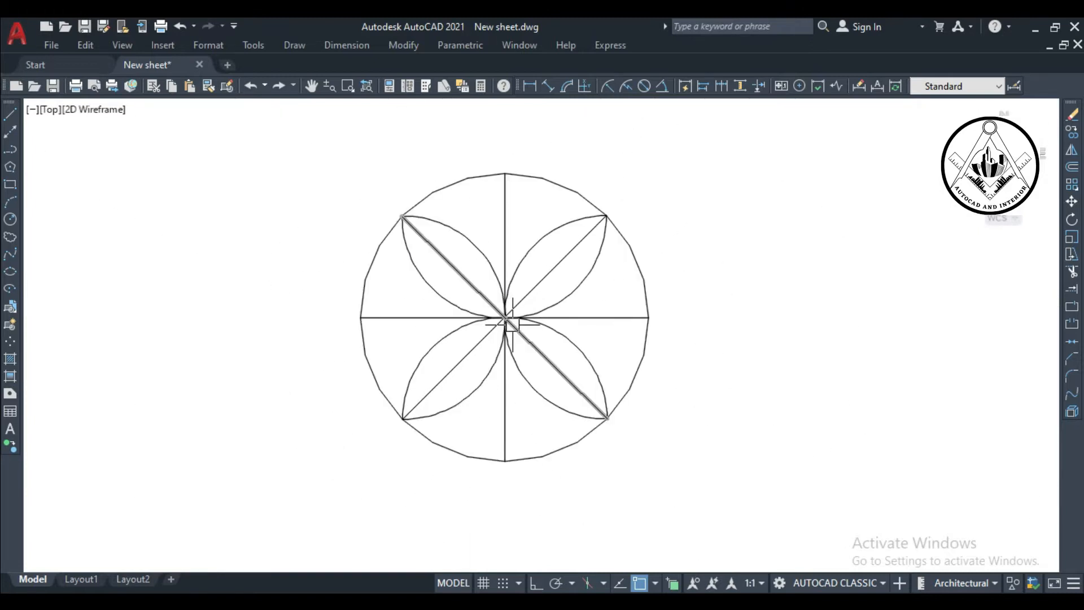
pyautogui.scroll(2, 511, 325)
pyautogui.click(717, 267)
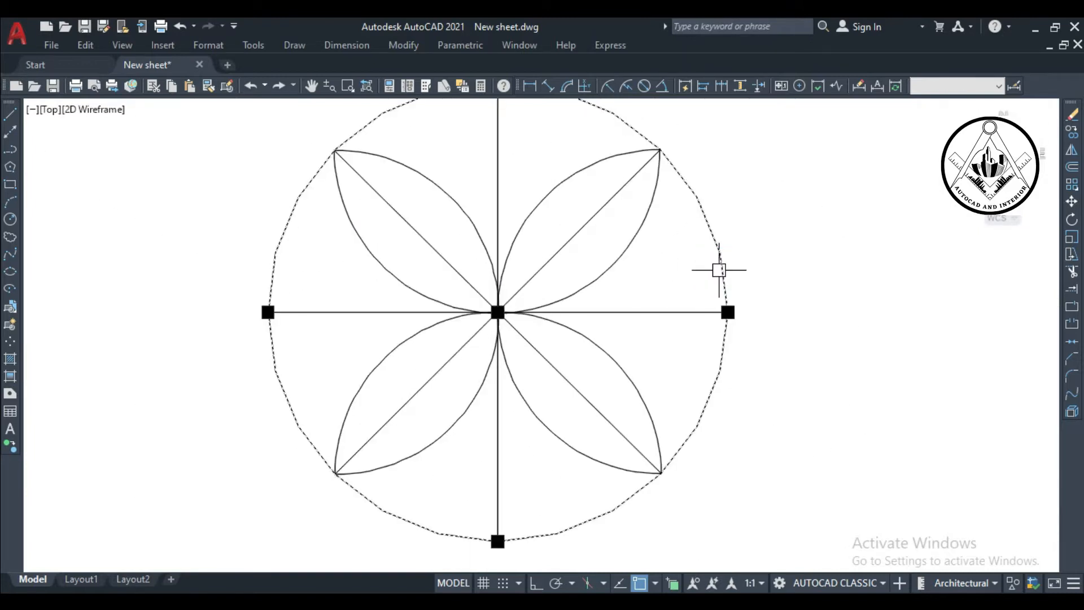
pyautogui.press('Delete')
pyautogui.click(702, 311)
pyautogui.click(498, 210)
pyautogui.press('Delete')
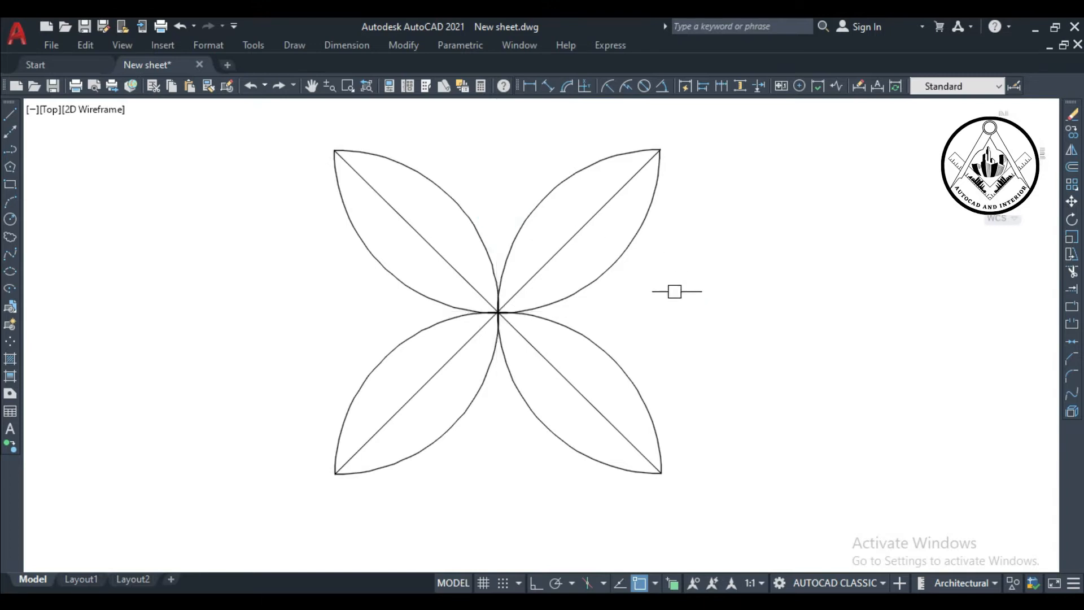
# Step: Move the midpoints of the upper arc and one side arc exactly onto the intersection of the diagonals
pyautogui.scroll(3, 556, 316)
pyautogui.scroll(3, 400, 301)
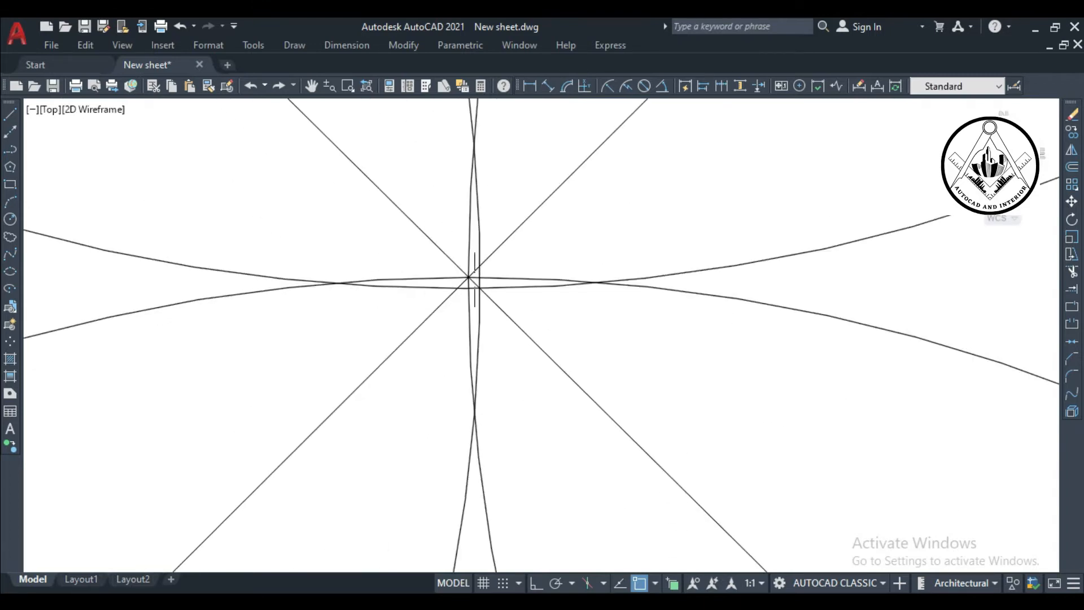
pyautogui.click(508, 287)
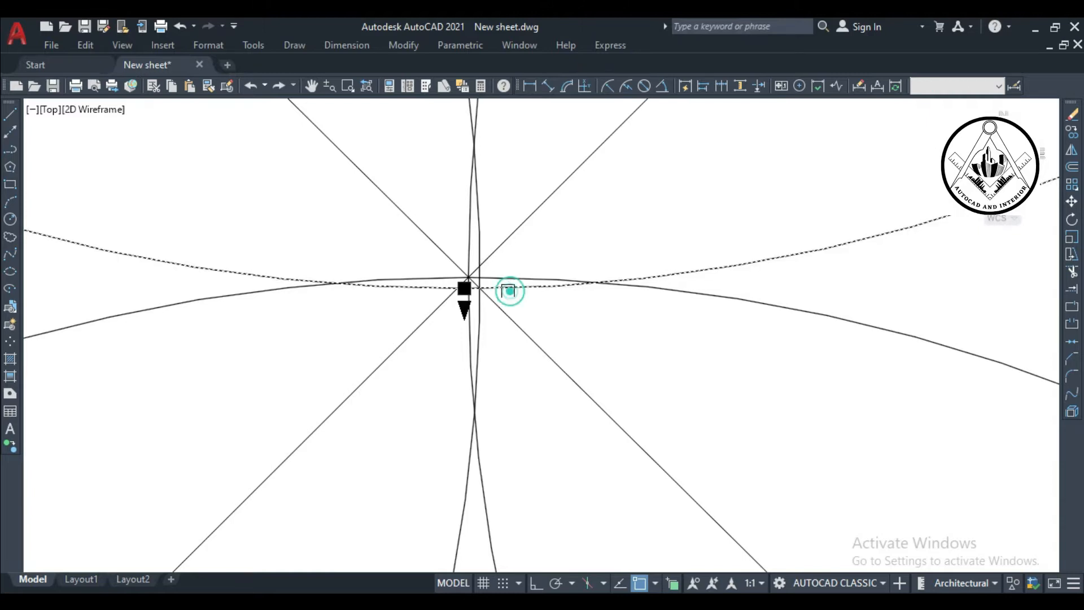
pyautogui.click(464, 288)
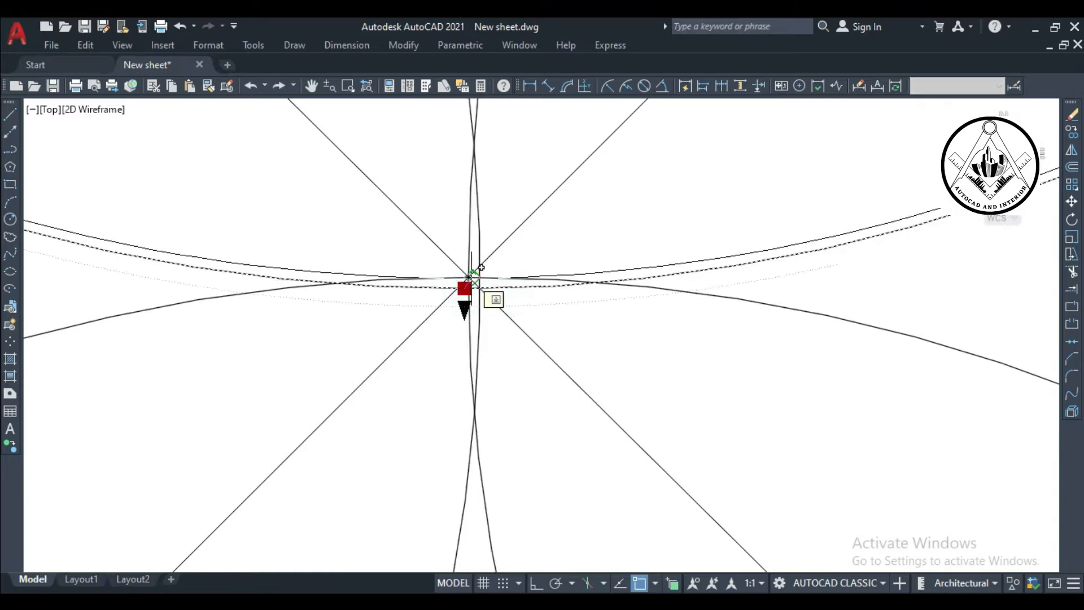
pyautogui.click(464, 277)
pyautogui.click(479, 322)
pyautogui.click(479, 277)
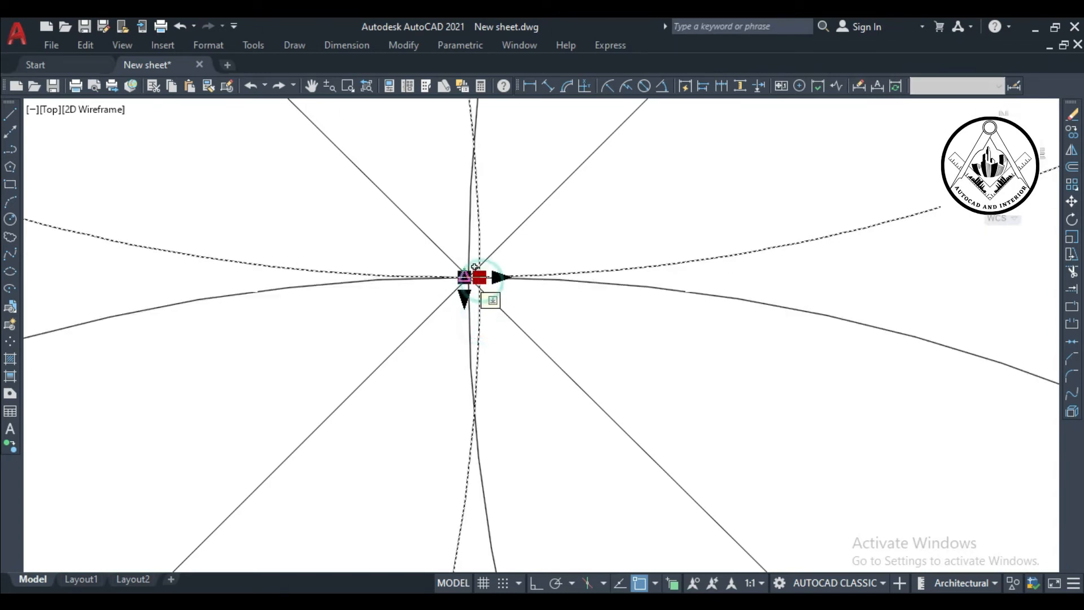
pyautogui.click(465, 277)
pyautogui.scroll(-3, 515, 305)
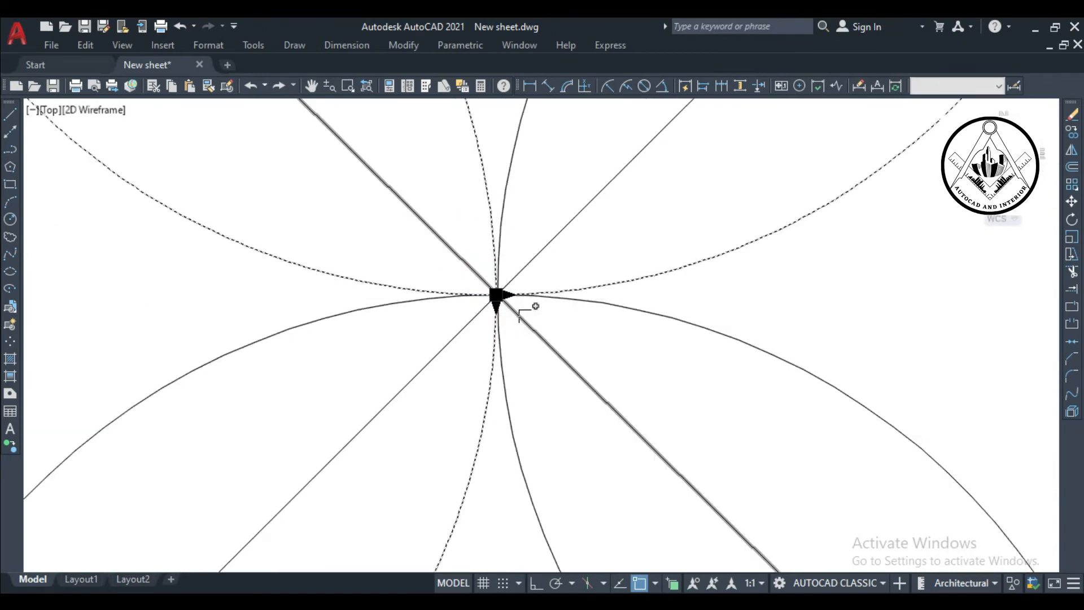
pyautogui.press('Escape')
# Step: Move the midpoint of the left arc onto the intersection of the diagonals
pyautogui.scroll(-2, 528, 307)
pyautogui.scroll(-2, 529, 339)
pyautogui.scroll(5, 522, 327)
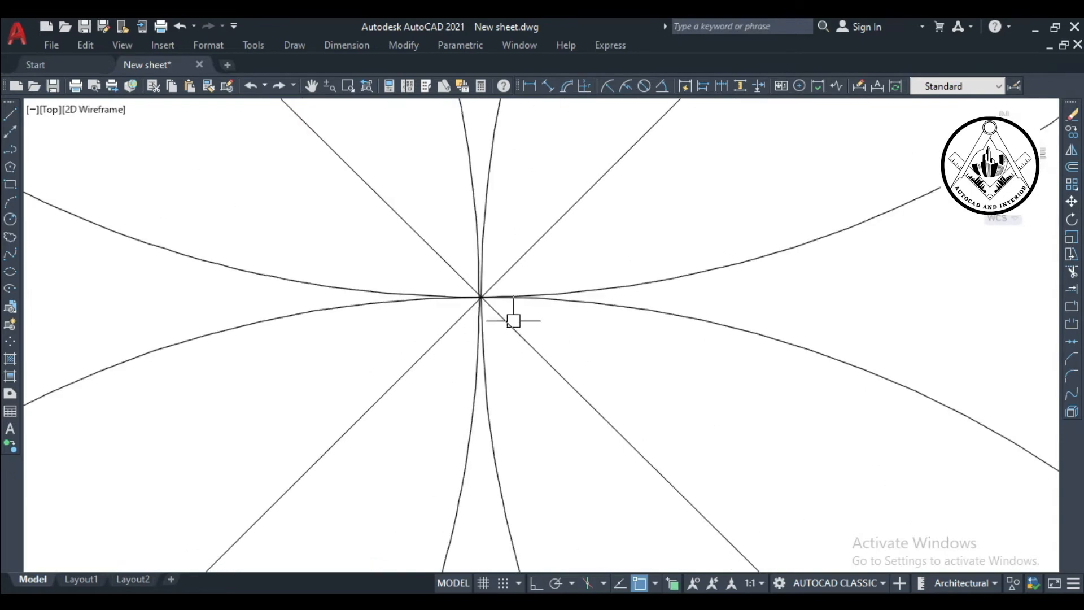
pyautogui.click(476, 315)
pyautogui.scroll(4, 477, 262)
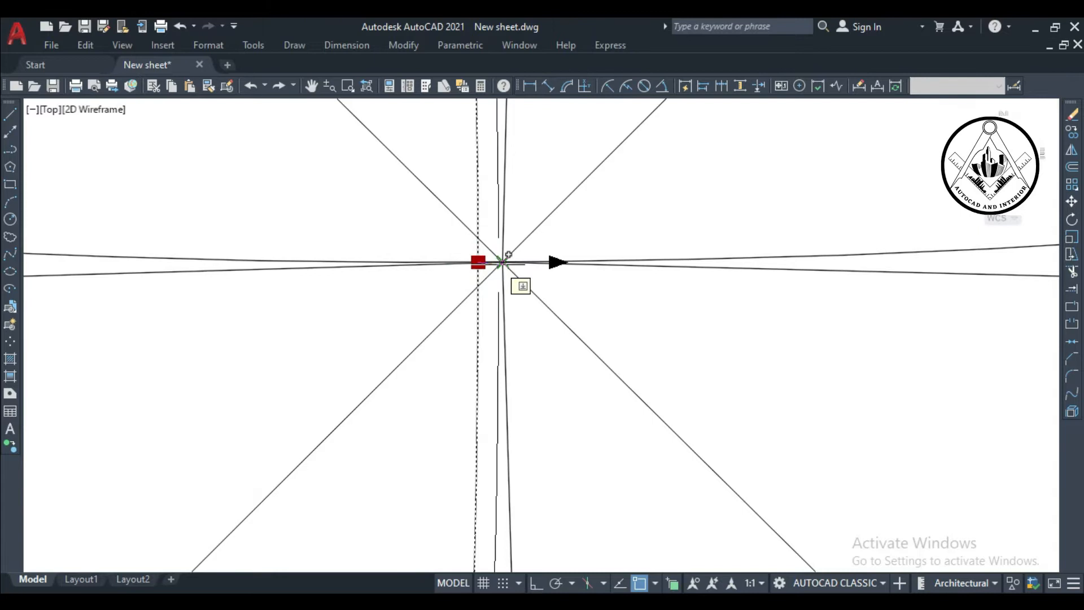
pyautogui.click(501, 262)
pyautogui.scroll(-3, 534, 296)
pyautogui.scroll(-7, 534, 293)
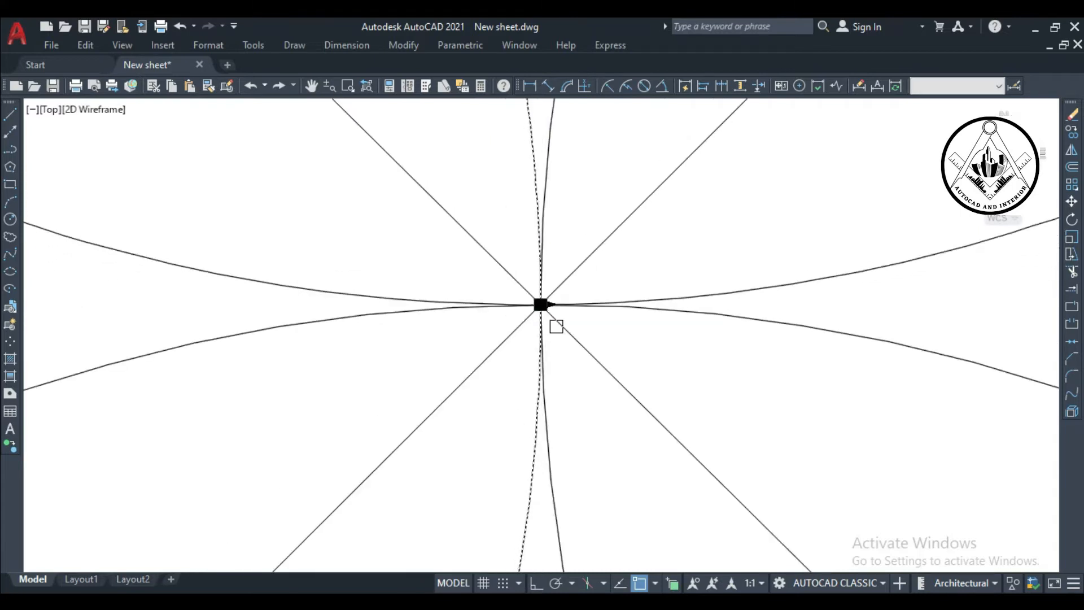
pyautogui.press('Escape')
# Step: Move the upper end of the right arc onto the endpoint of the upper-right diagonal
pyautogui.scroll(4, 477, 249)
pyautogui.scroll(-3, 425, 211)
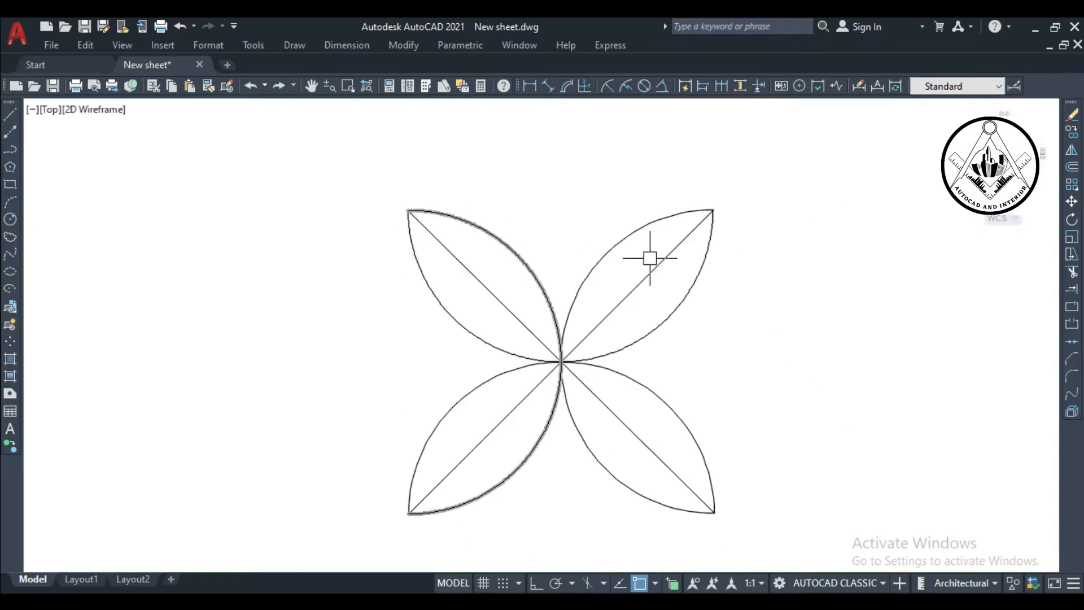
pyautogui.scroll(5, 713, 222)
pyautogui.click(685, 219)
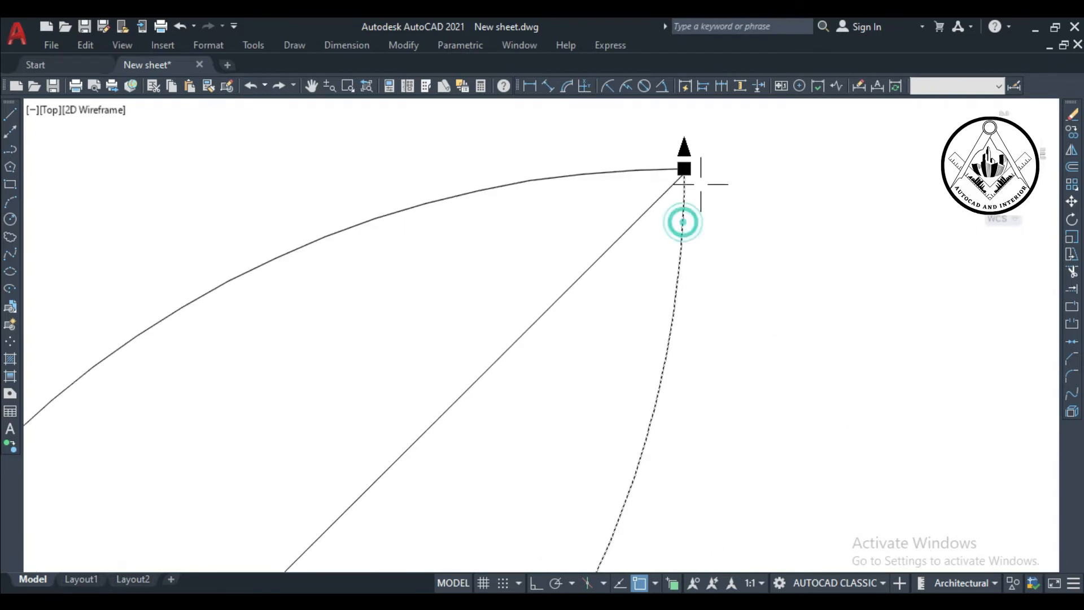
pyautogui.scroll(4, 691, 157)
pyautogui.click(668, 187)
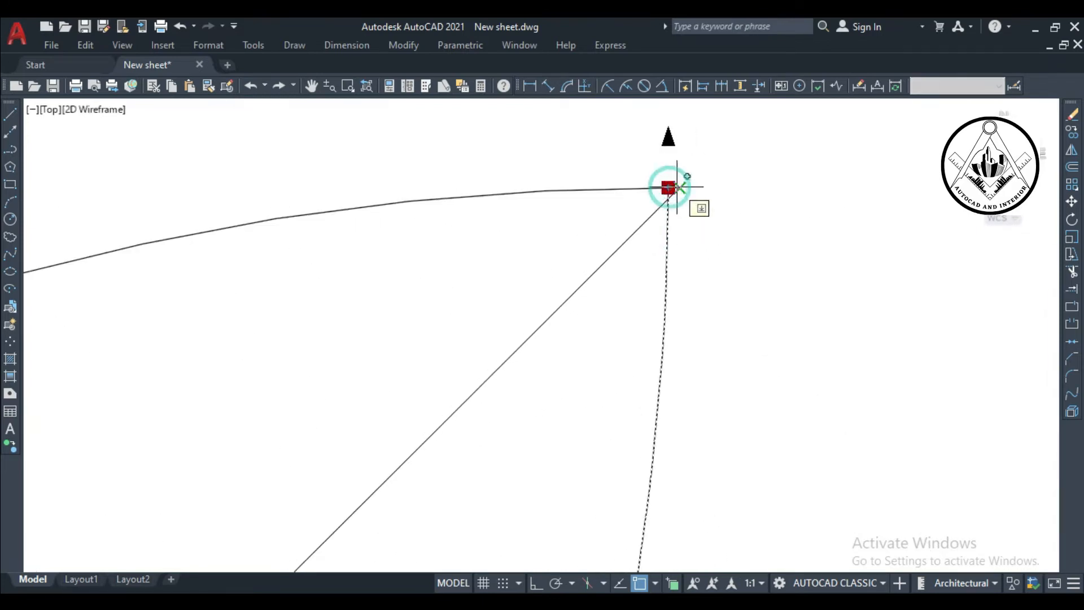
pyautogui.click(680, 182)
pyautogui.press('Escape')
pyautogui.scroll(-6, 681, 181)
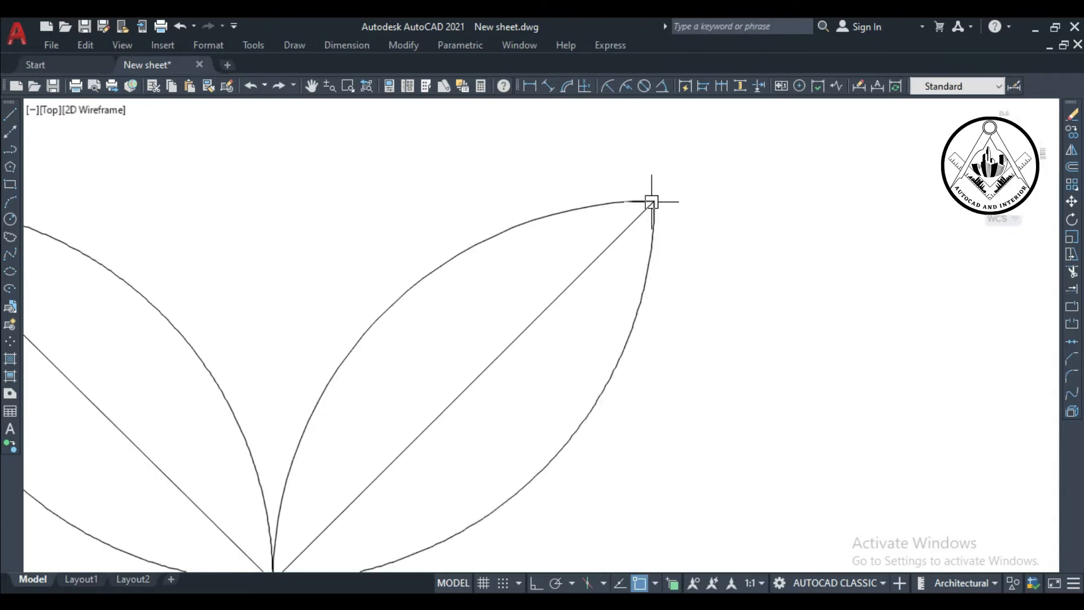
# Step: Examine the remaining petal tips to check that the arcs meet the diagonal endpoints
pyautogui.scroll(4, 609, 384)
pyautogui.scroll(5, 686, 390)
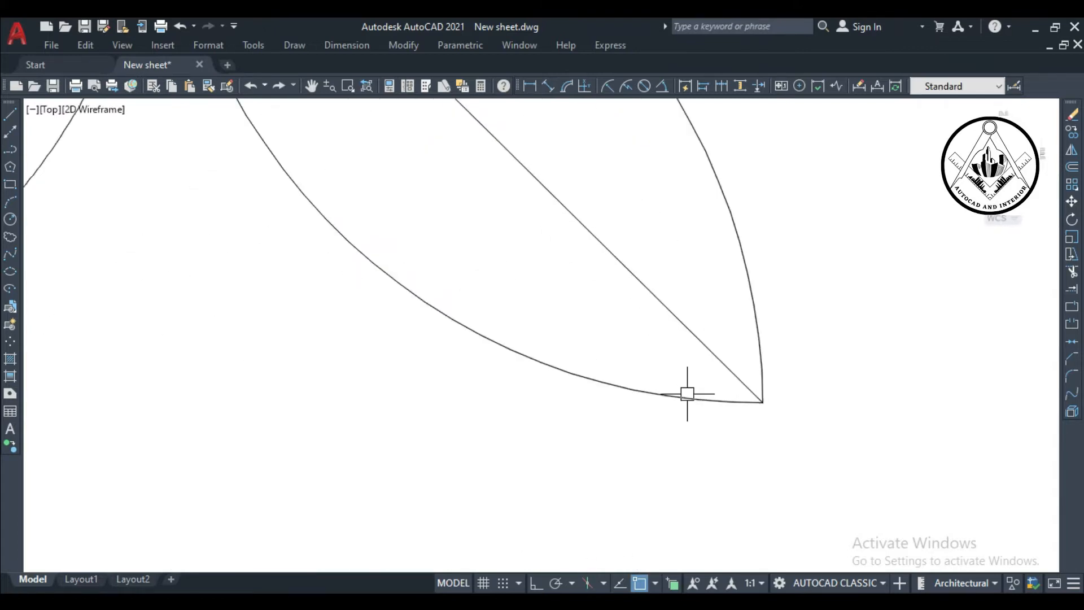
pyautogui.scroll(-5, 706, 396)
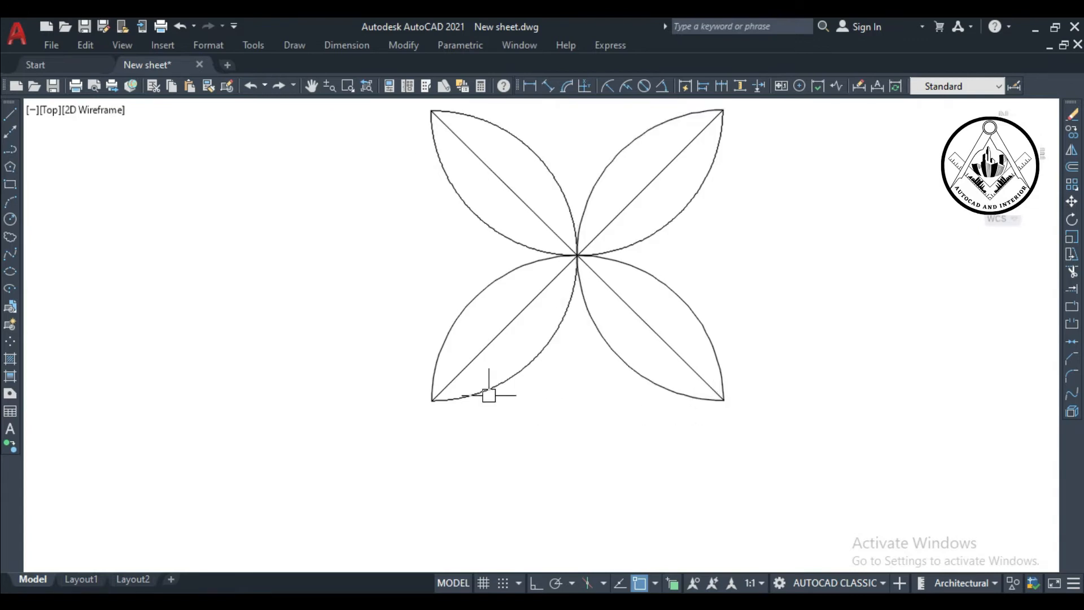
pyautogui.scroll(5, 416, 387)
pyautogui.scroll(-5, 333, 446)
pyautogui.scroll(-5, 341, 449)
pyautogui.scroll(2, 397, 407)
pyautogui.scroll(-3, 401, 412)
pyautogui.scroll(2, 401, 412)
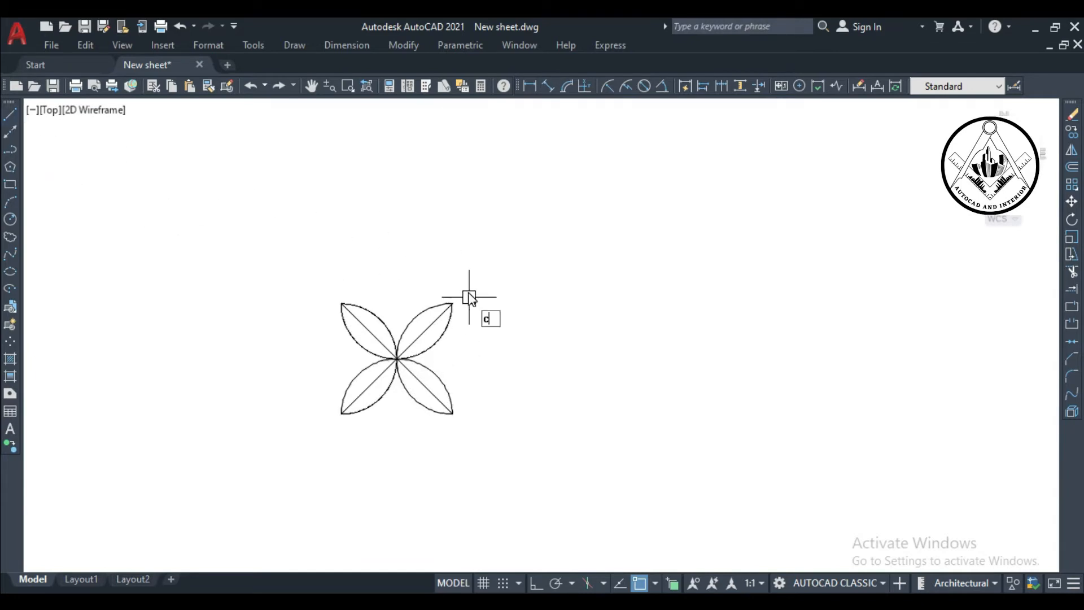
# Step: Copy the flower's upper petals and the objects crossing them to a spot directly above the flower
pyautogui.press('Return')
pyautogui.click(476, 323)
pyautogui.click(299, 277)
pyautogui.click(405, 301)
pyautogui.click(408, 152)
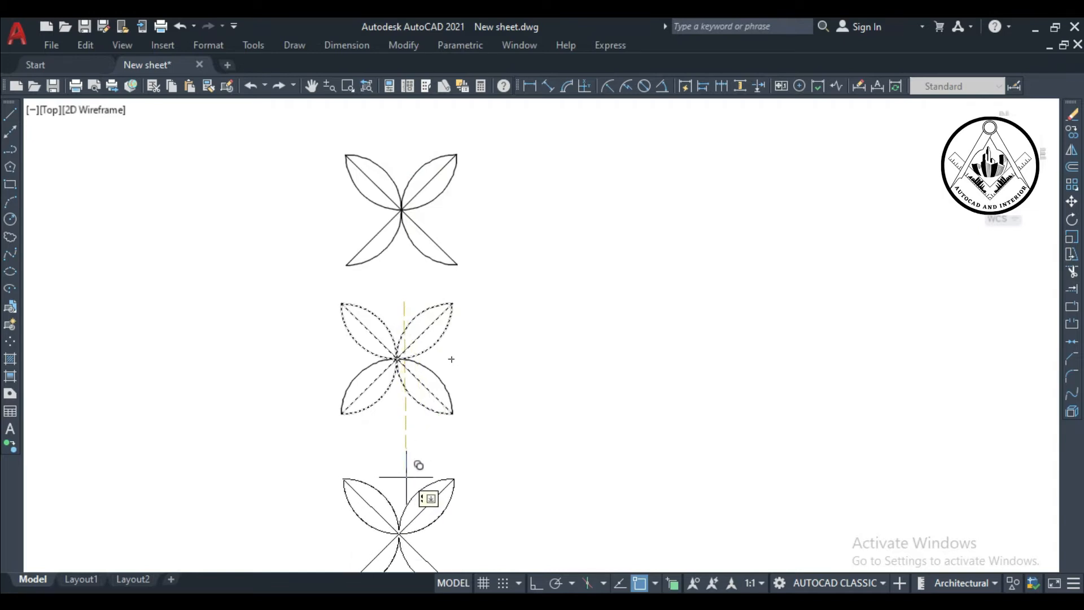
pyautogui.press('Return')
# Step: Copy the flower's lower petals and the objects crossing them straight down below the flower with Ortho on
pyautogui.write('co')
pyautogui.press('Return')
pyautogui.click(497, 439)
pyautogui.click(312, 388)
pyautogui.press('Return')
pyautogui.click(536, 386)
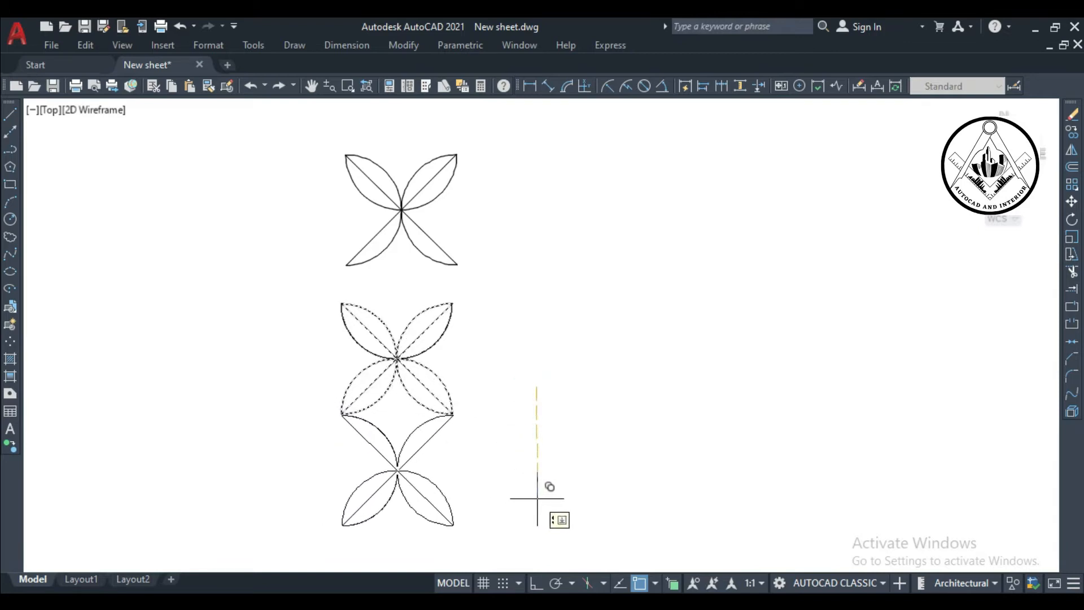
pyautogui.press('F8')
pyautogui.click(535, 535)
pyautogui.press('Return')
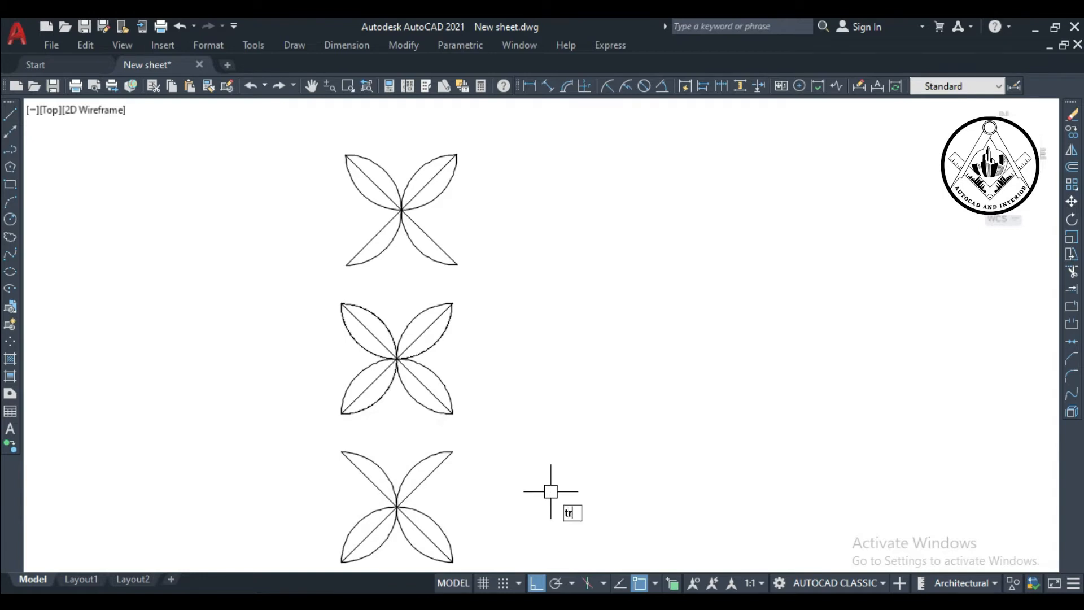
# Step: Trim away the lower half of the upper copy and the upper half of the lower copy
pyautogui.write('tr')
pyautogui.press('Return')
pyautogui.click(483, 266)
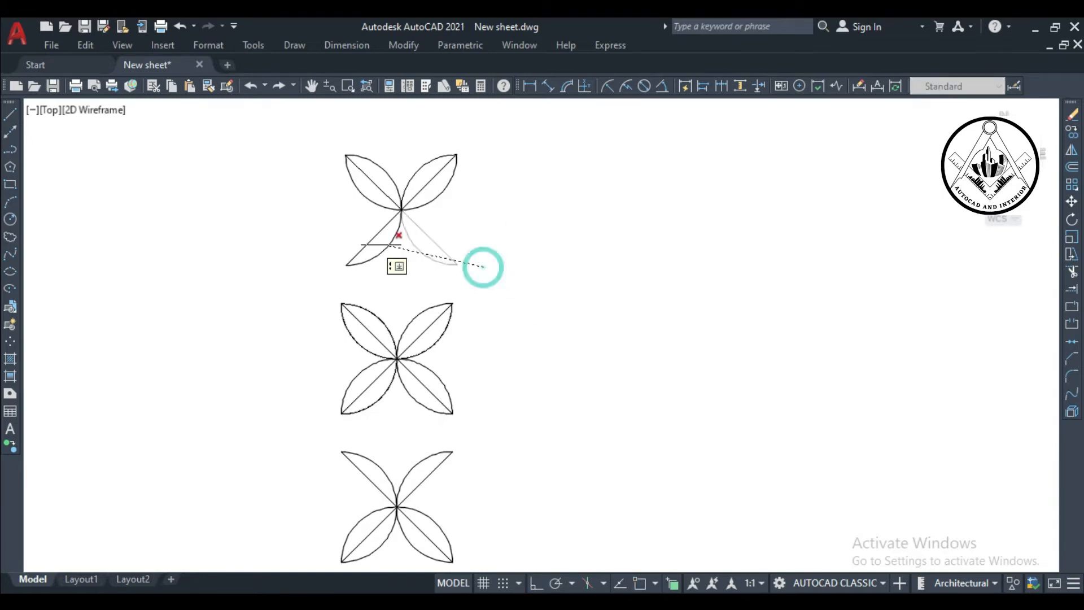
pyautogui.click(314, 230)
pyautogui.scroll(-3, 467, 351)
pyautogui.scroll(4, 466, 422)
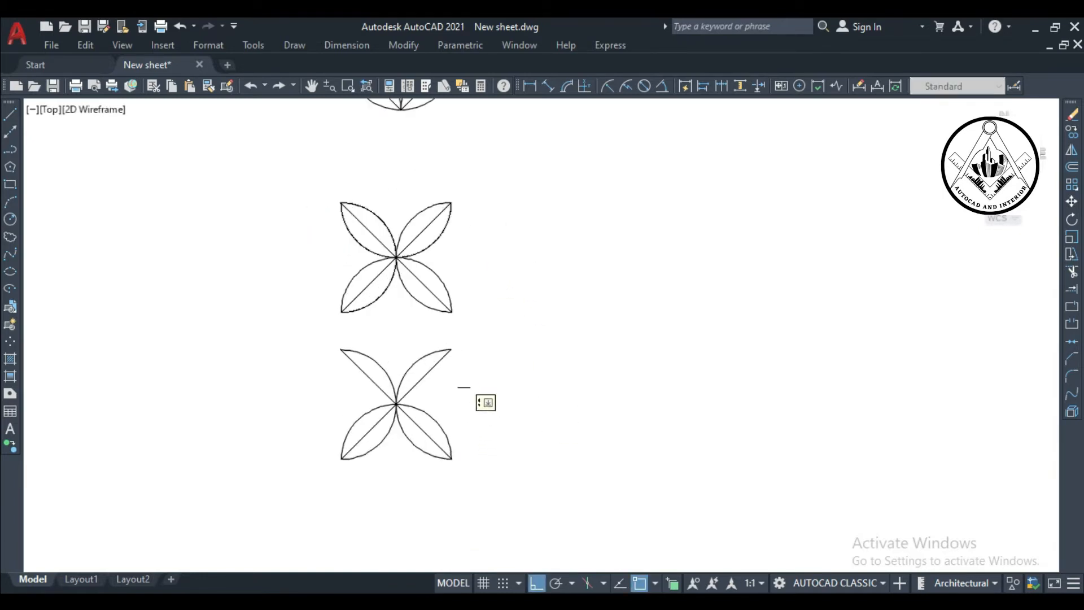
pyautogui.click(461, 382)
pyautogui.click(314, 349)
# Step: Trim the diagonal lines out of the petals in the lower copy, the full flower and the upper copy
pyautogui.click(427, 437)
pyautogui.click(377, 429)
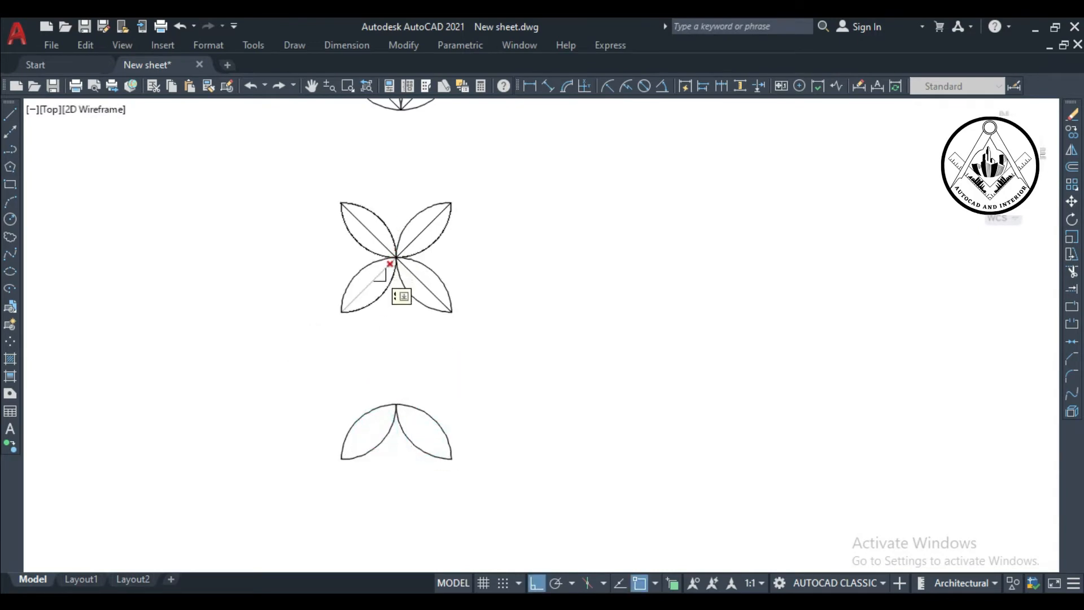
pyautogui.click(376, 277)
pyautogui.click(416, 236)
pyautogui.scroll(-2, 418, 346)
pyautogui.scroll(5, 413, 180)
pyautogui.click(357, 213)
pyautogui.click(487, 231)
pyautogui.scroll(-8, 410, 253)
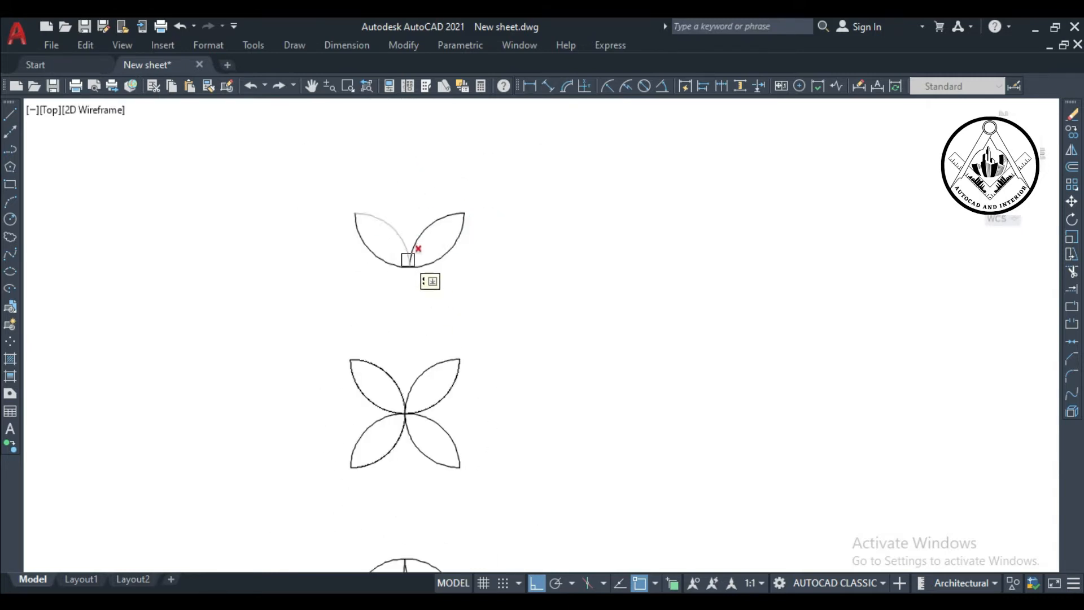
pyautogui.press('Escape')
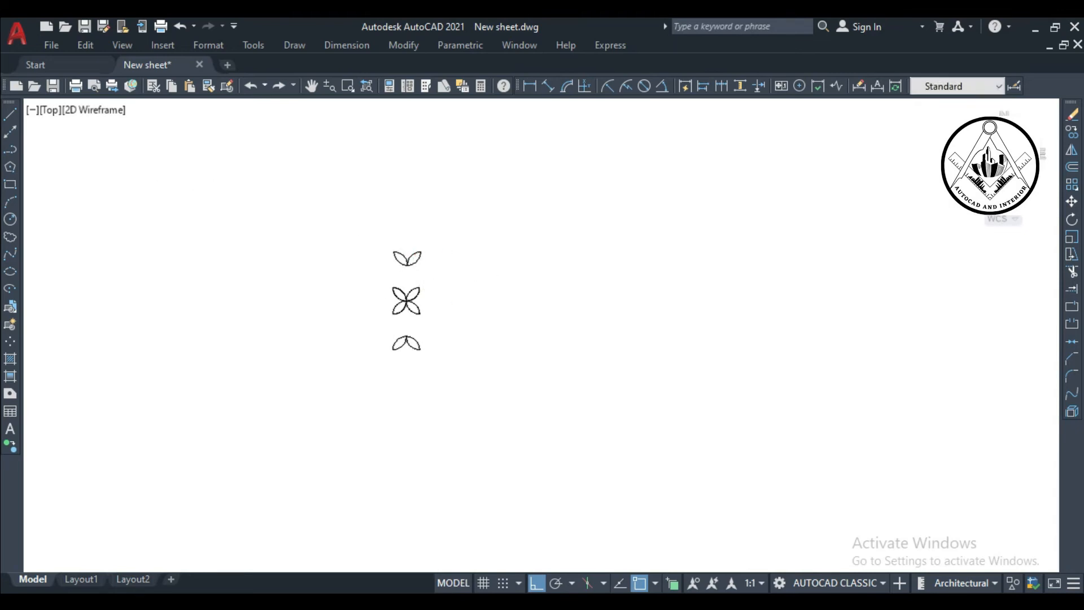
# Step: Draw a closed rectangular frame 4' wide and 8' high beside the flowers using lines
pyautogui.click(11, 115)
pyautogui.click(536, 250)
pyautogui.click(712, 250)
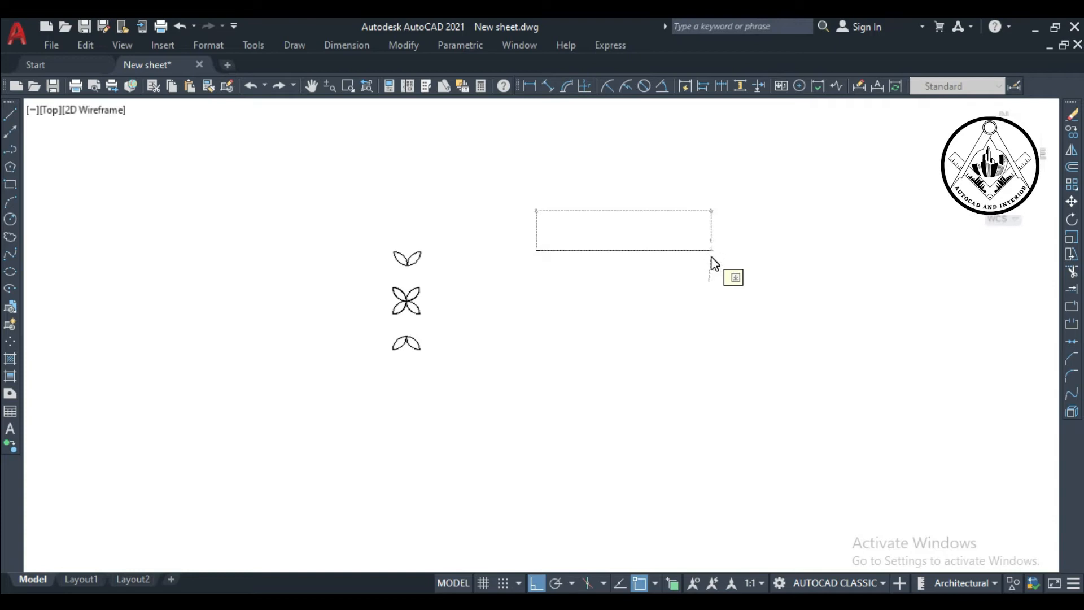
pyautogui.write("4'")
pyautogui.press('Return')
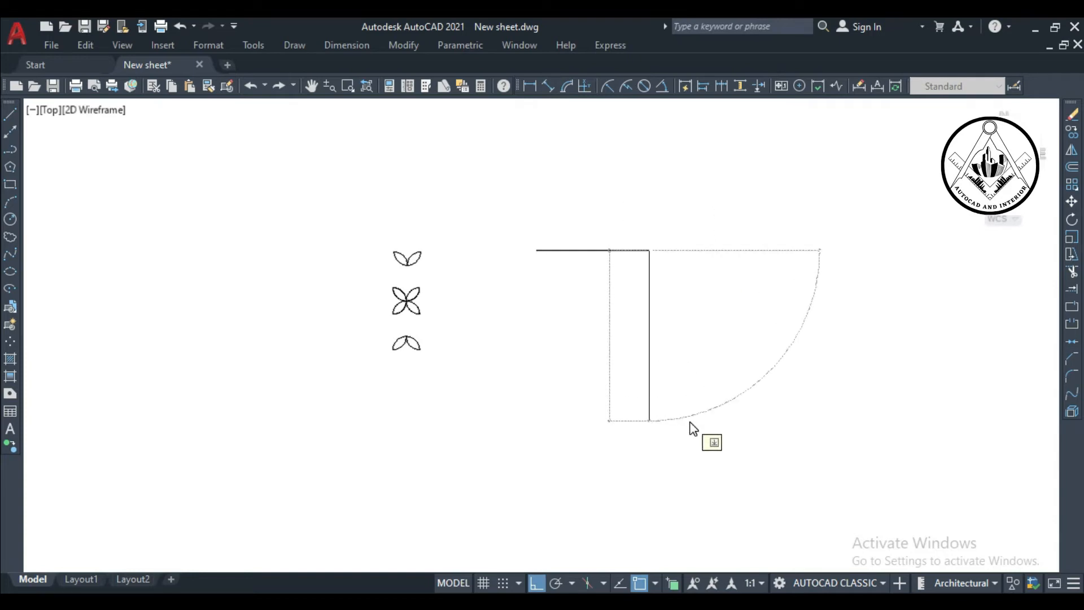
pyautogui.write("8'")
pyautogui.press('Return')
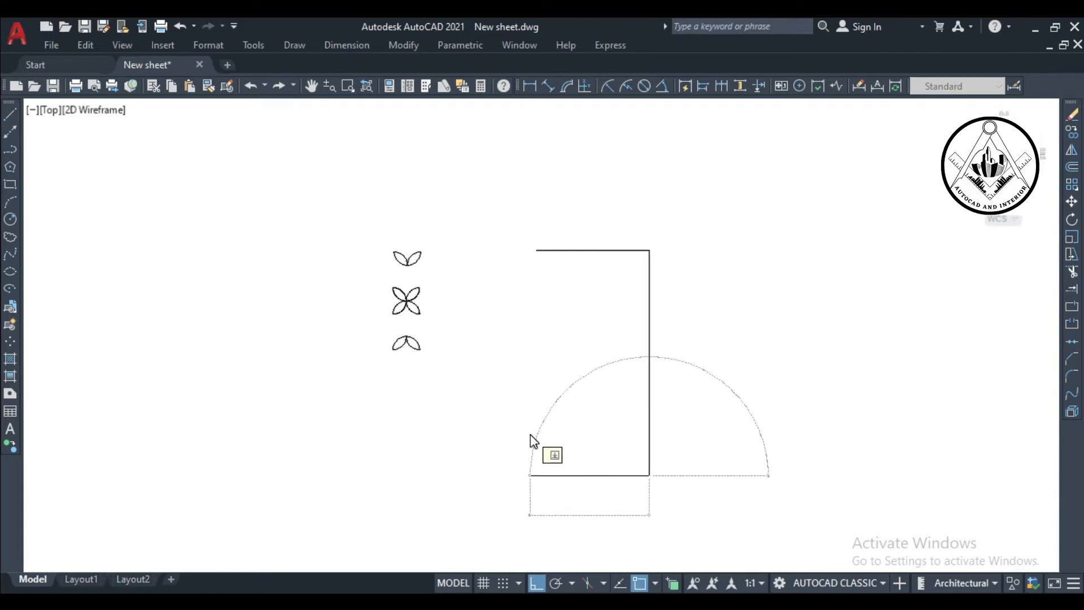
pyautogui.write("4'")
pyautogui.press('Return')
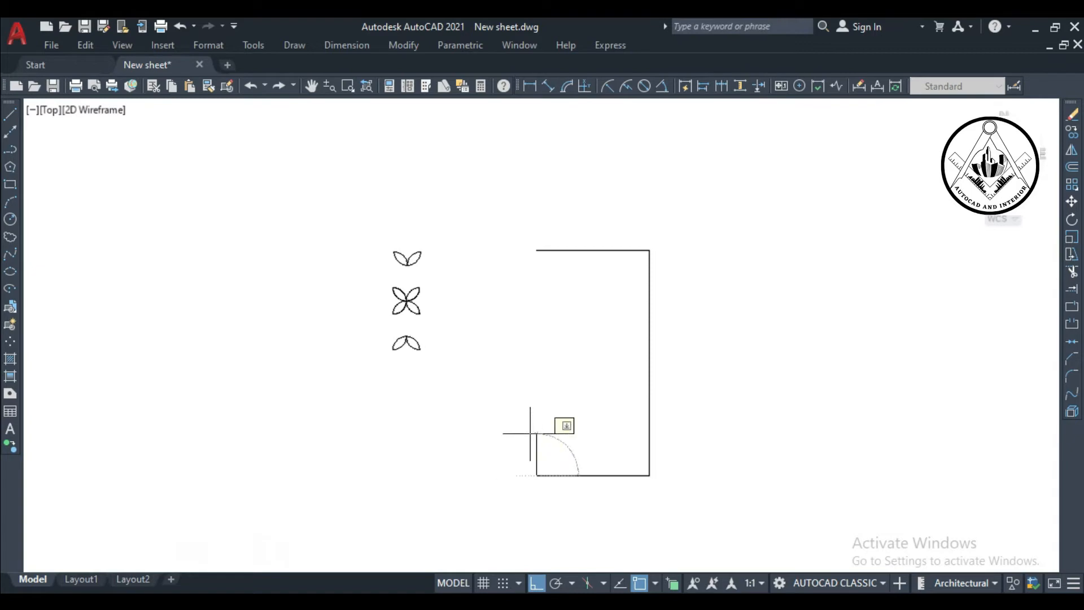
pyautogui.click(537, 250)
pyautogui.press('Return')
pyautogui.scroll(2, 644, 310)
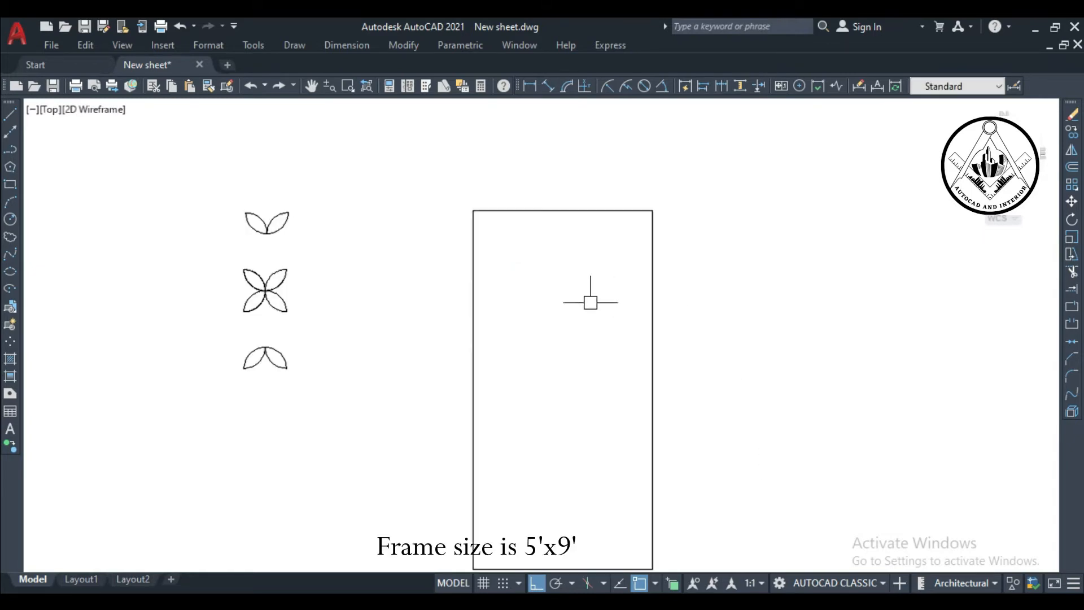
# Step: Copy the full flower by its center into the frame's upper-left corner, overlapping the top and left edges
pyautogui.scroll(-2, 414, 284)
pyautogui.scroll(2, 496, 286)
pyautogui.write('c')
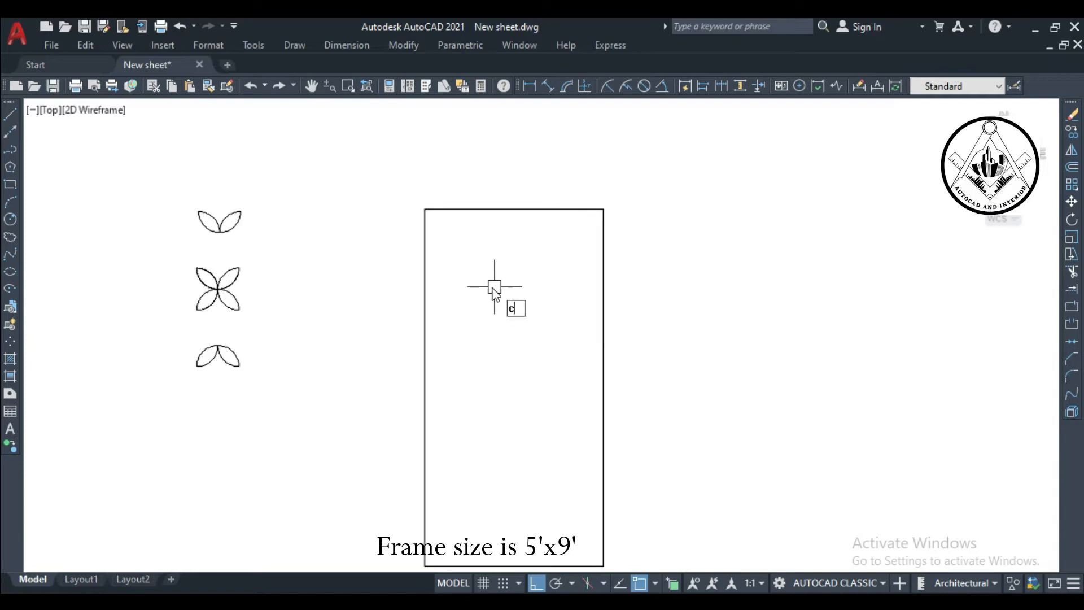
pyautogui.write('o')
pyautogui.press('Return')
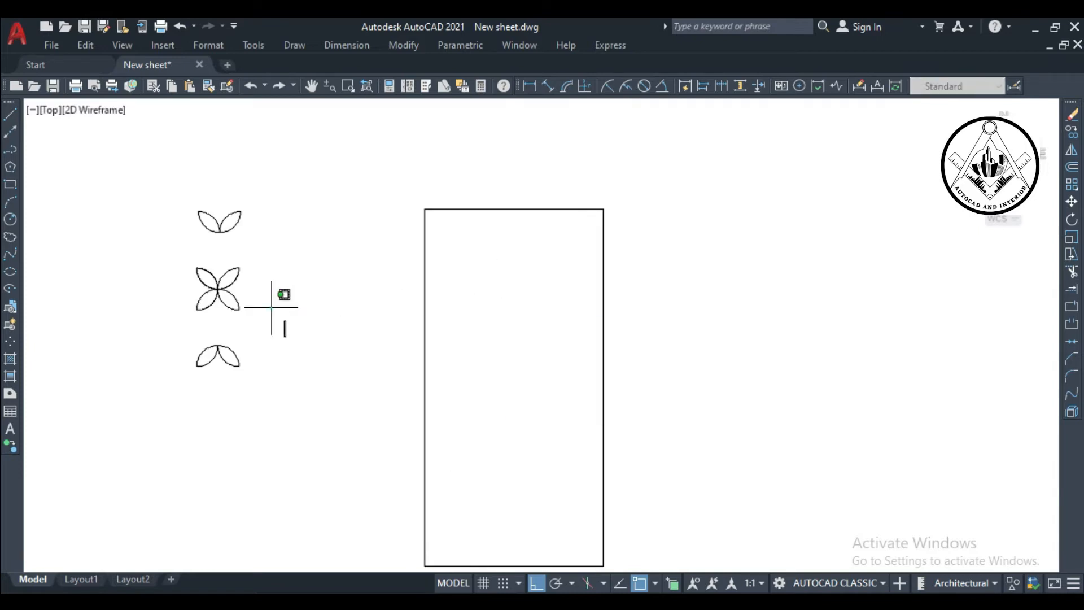
pyautogui.click(271, 308)
pyautogui.click(157, 249)
pyautogui.press('Return')
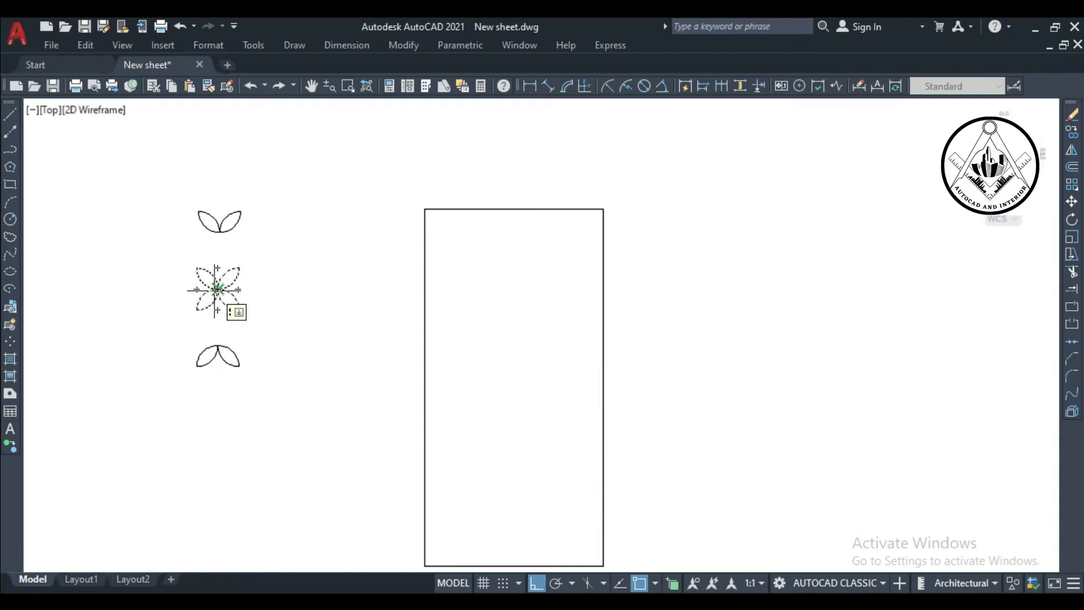
pyautogui.click(217, 290)
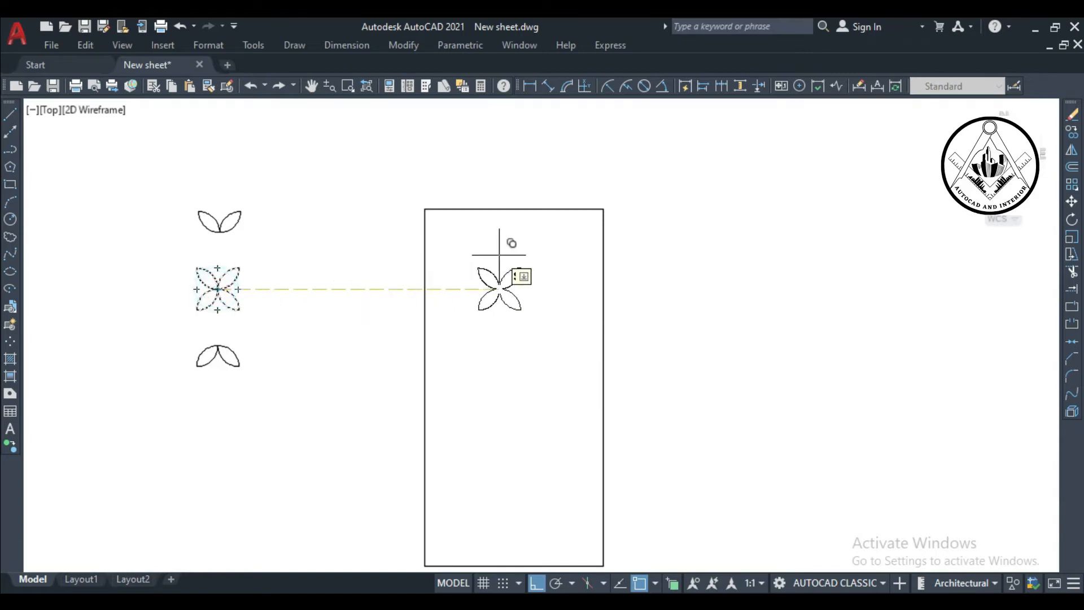
pyautogui.scroll(4, 462, 224)
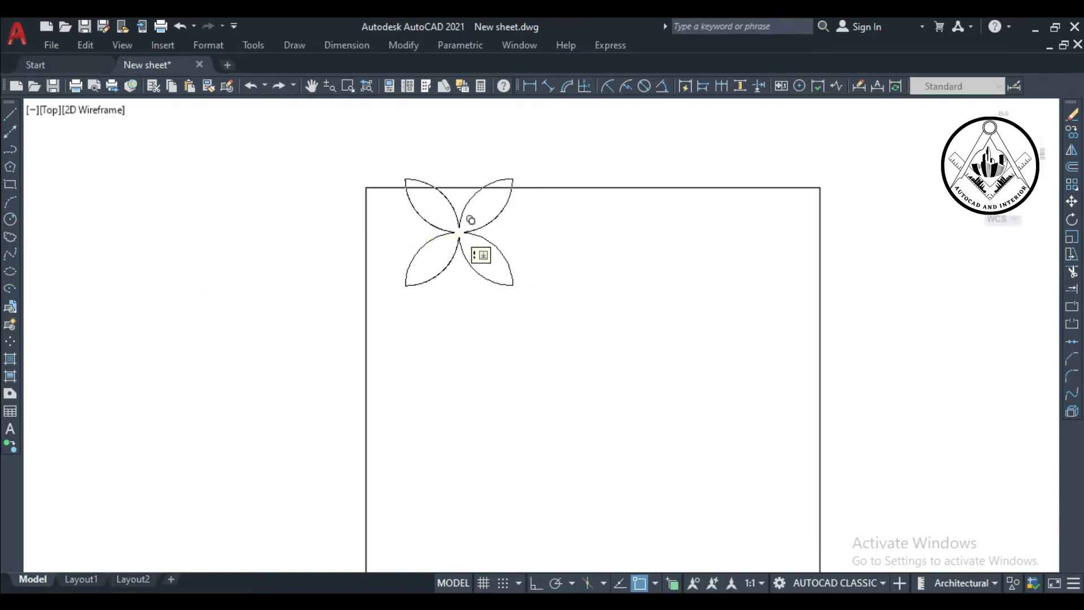
pyautogui.scroll(2, 456, 240)
pyautogui.scroll(-2, 467, 229)
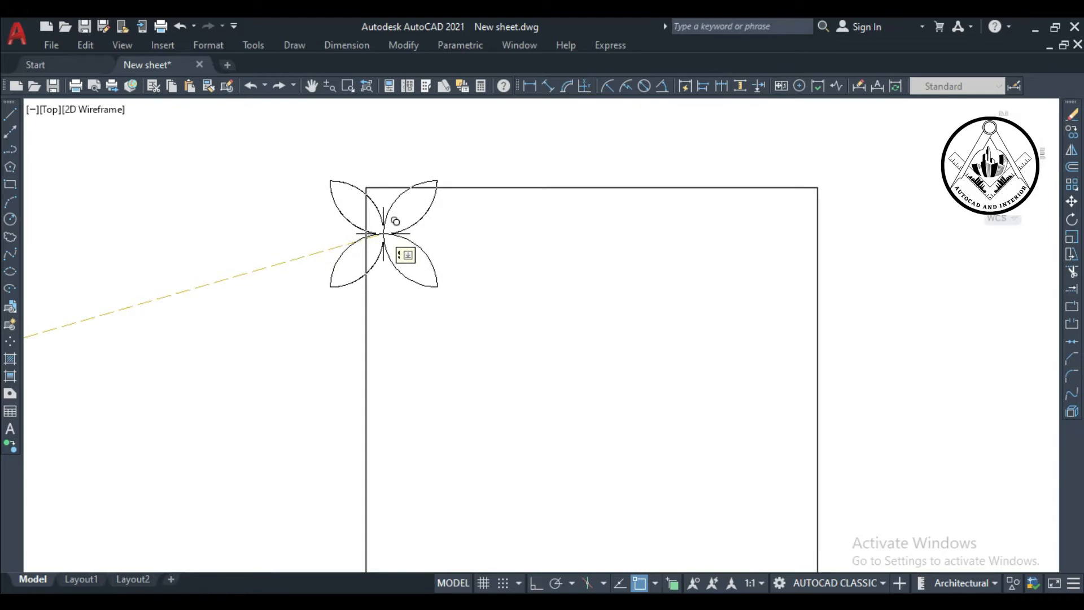
pyautogui.click(383, 233)
pyautogui.press('Escape')
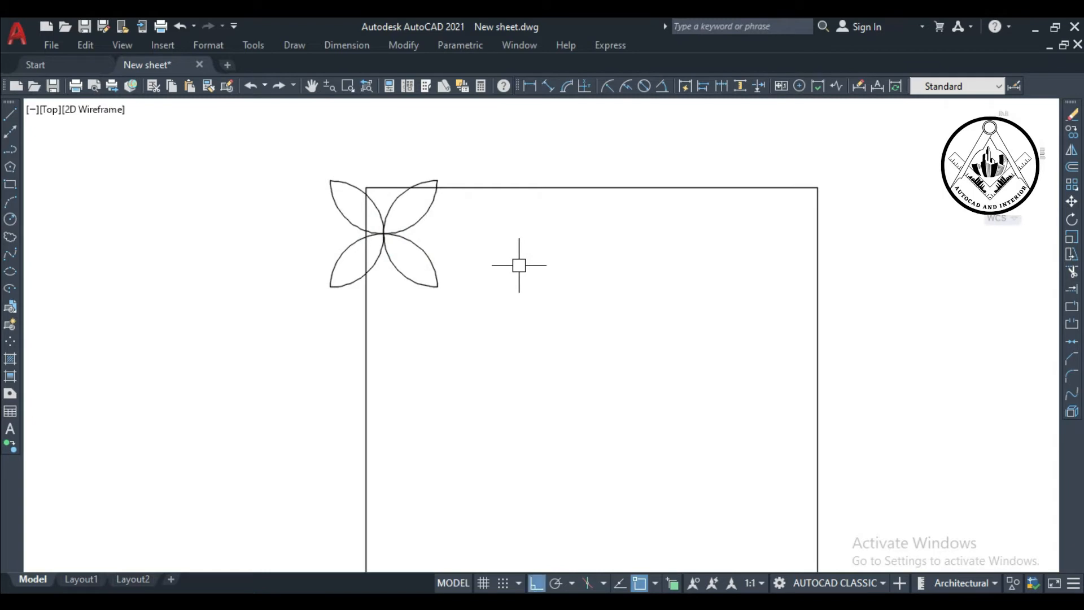
# Step: Copy the corner flower four times in a horizontal row, petal tips touching, across to the frame's right edge with Ortho on
pyautogui.write('o')
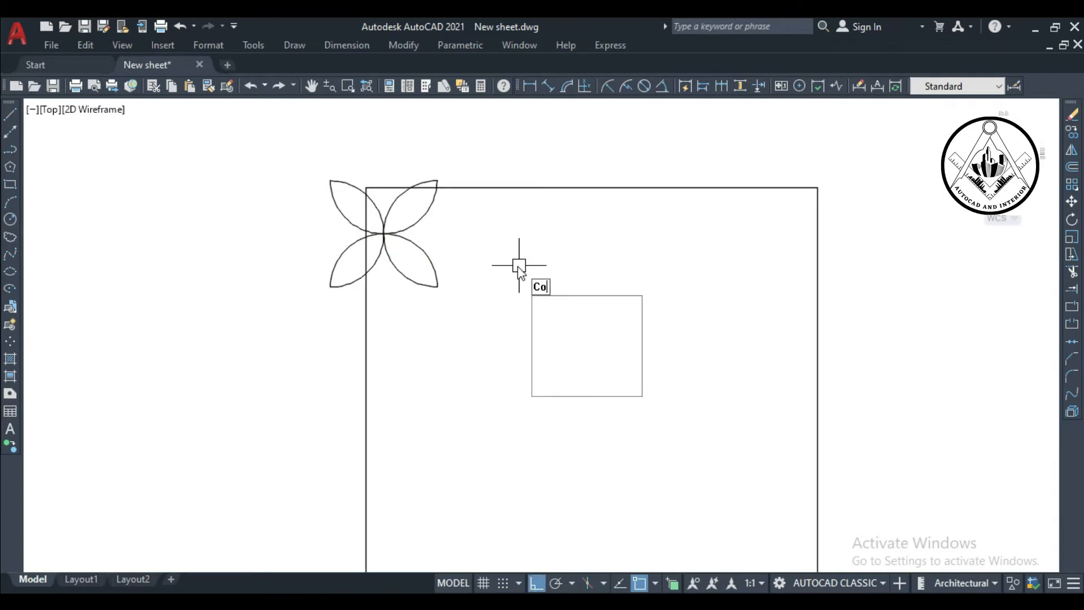
pyautogui.press('Return')
pyautogui.click(505, 311)
pyautogui.click(371, 215)
pyautogui.press('Return')
pyautogui.click(382, 233)
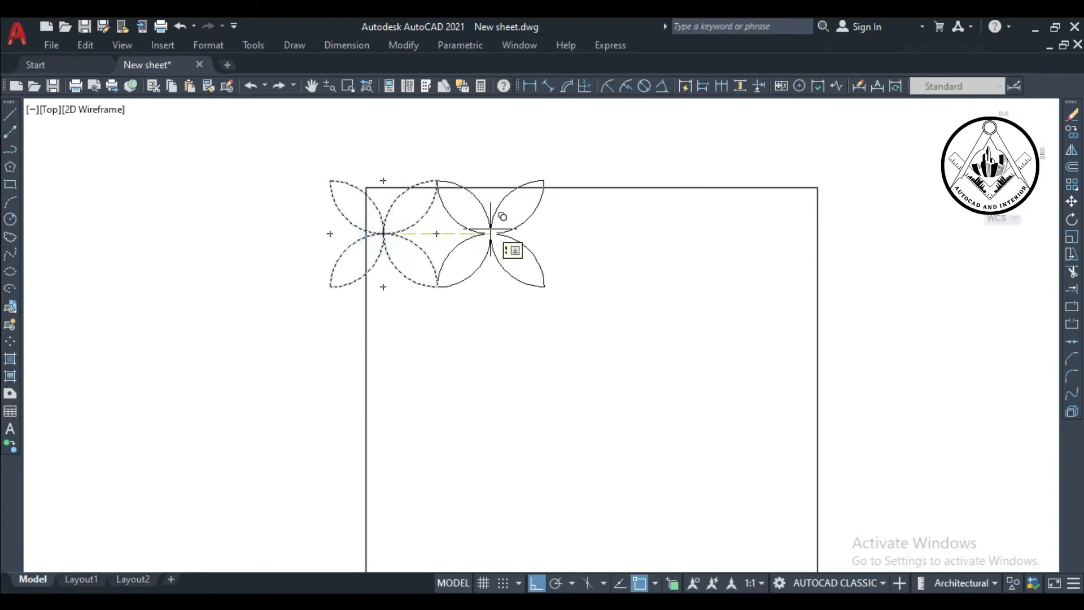
pyautogui.click(490, 233)
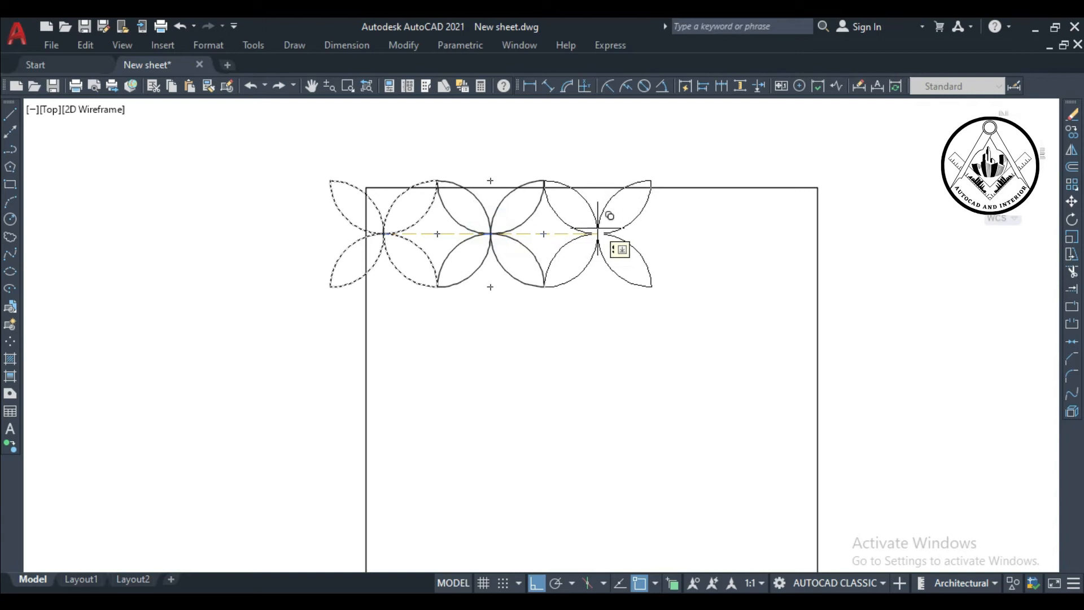
pyautogui.click(597, 232)
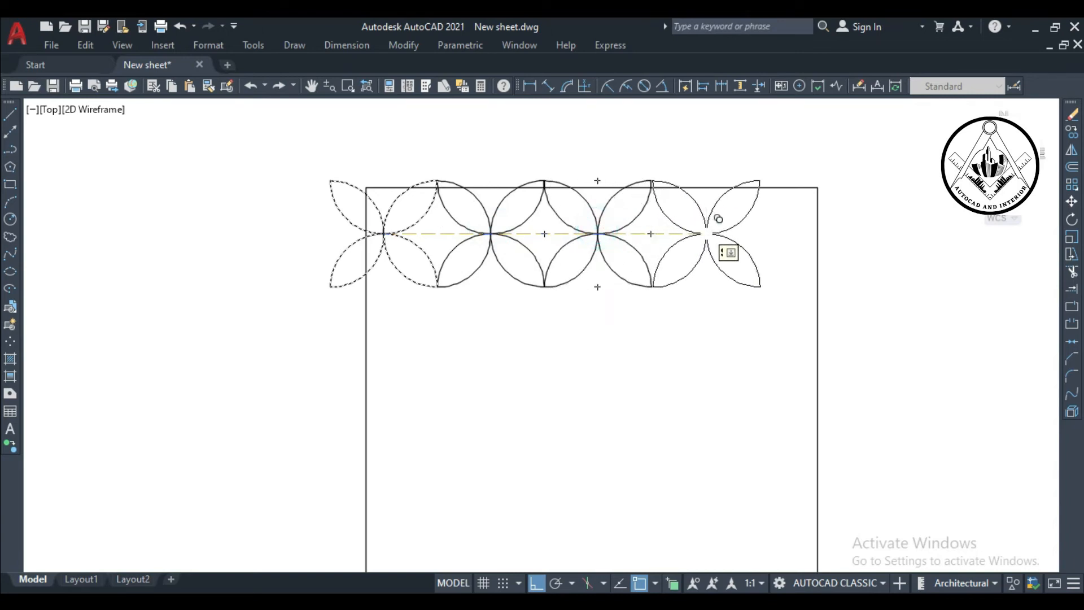
pyautogui.click(704, 232)
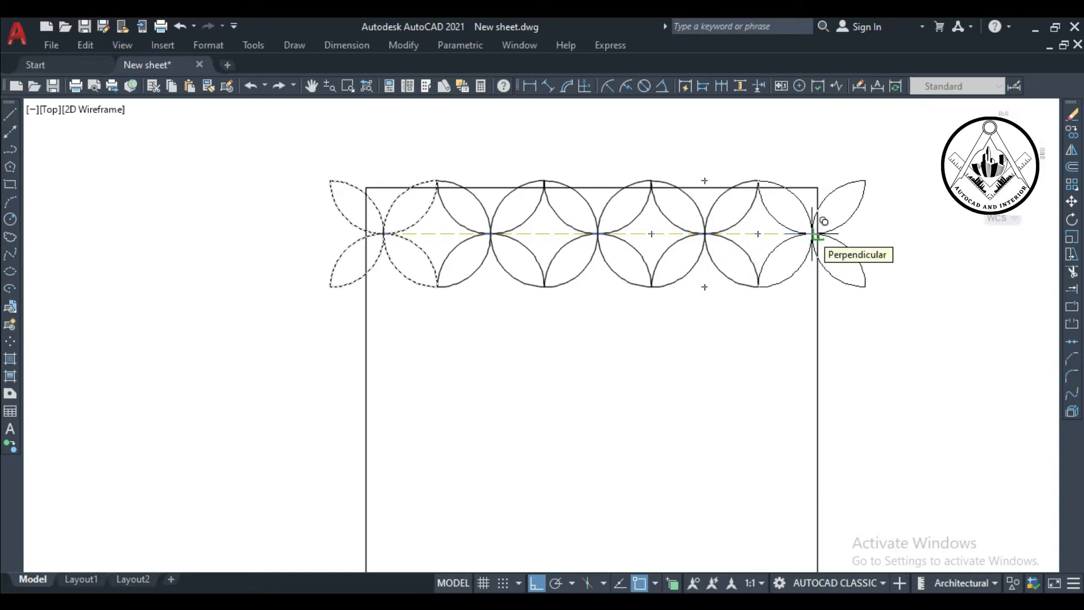
pyautogui.click(812, 233)
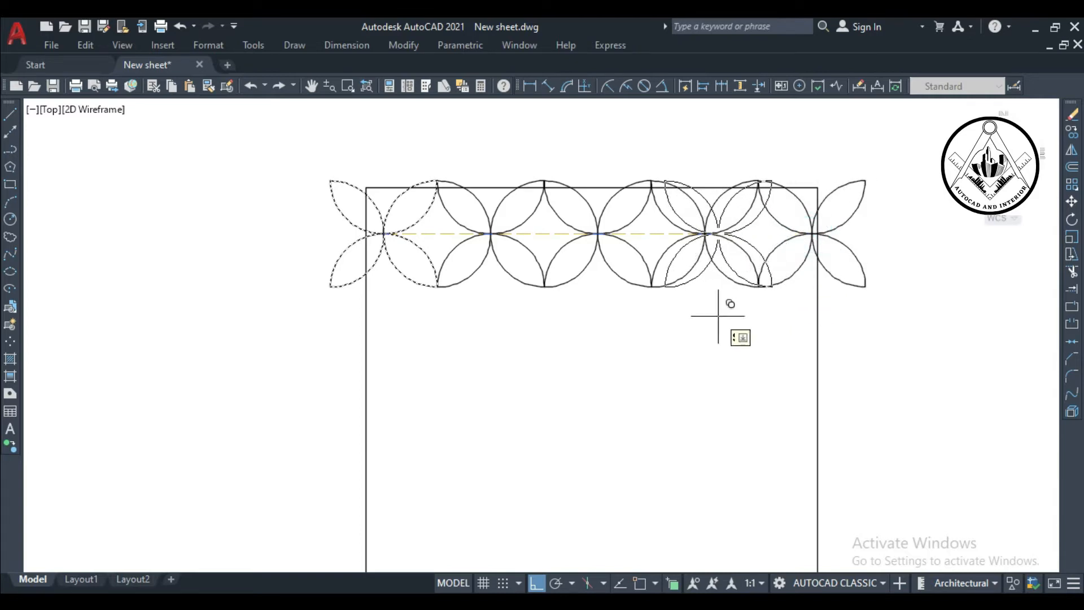
pyautogui.press('Return')
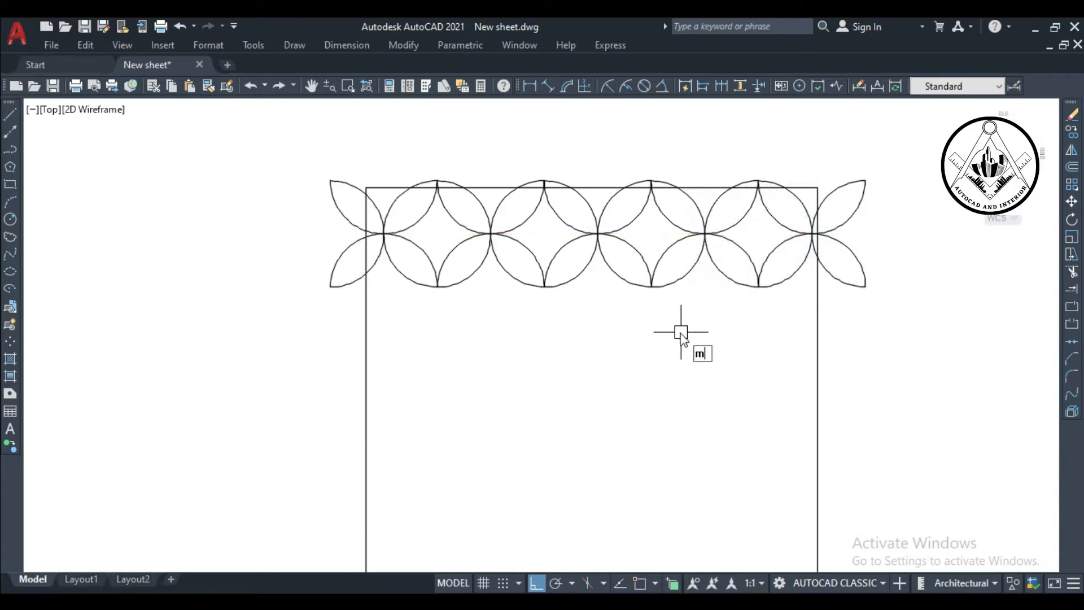
# Step: Move the whole row of five flowers slightly left to centre it across the frame's width
pyautogui.write('m')
pyautogui.press('Return')
pyautogui.click(808, 320)
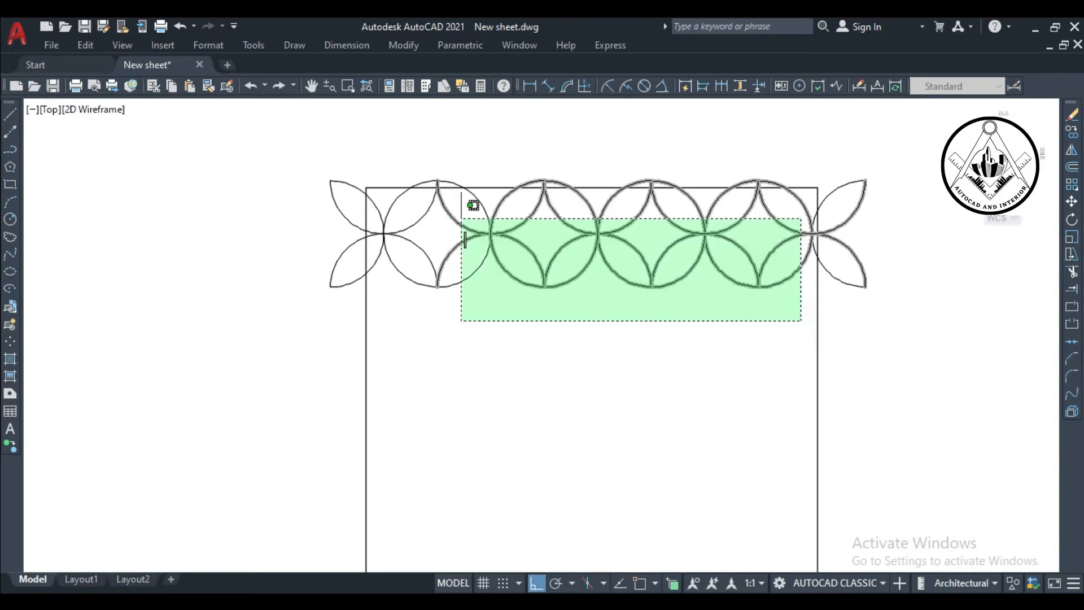
pyautogui.click(396, 204)
pyautogui.click(378, 208)
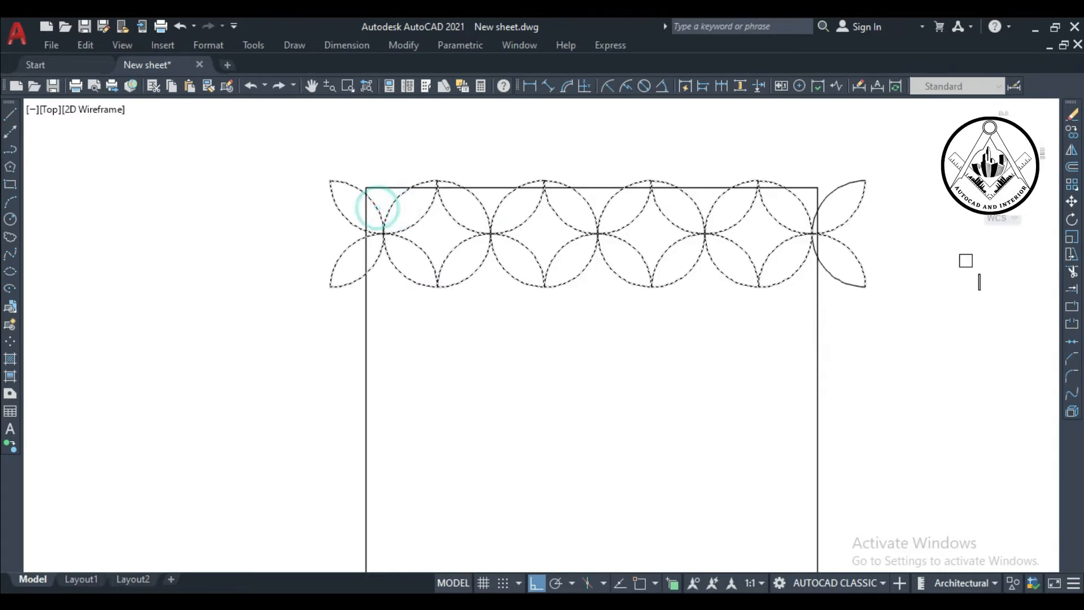
pyautogui.click(850, 284)
pyautogui.press('Return')
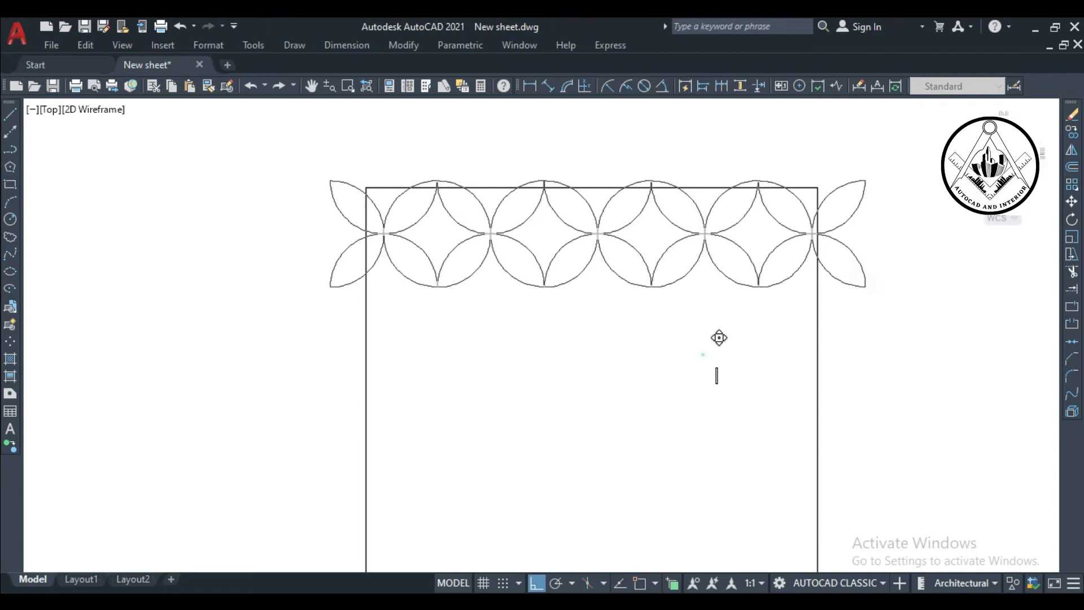
pyautogui.click(703, 353)
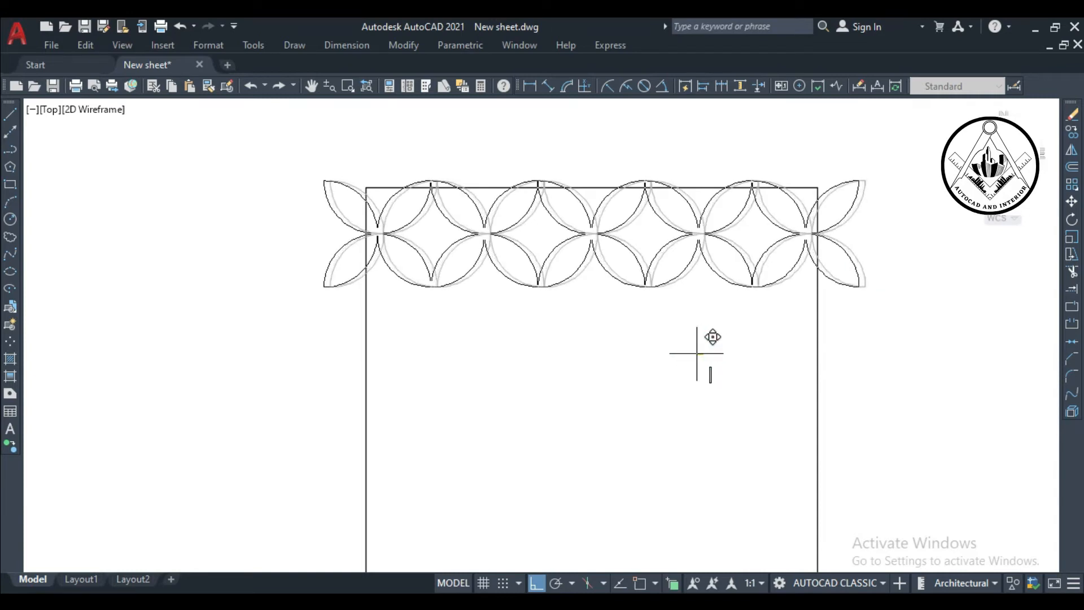
pyautogui.click(698, 353)
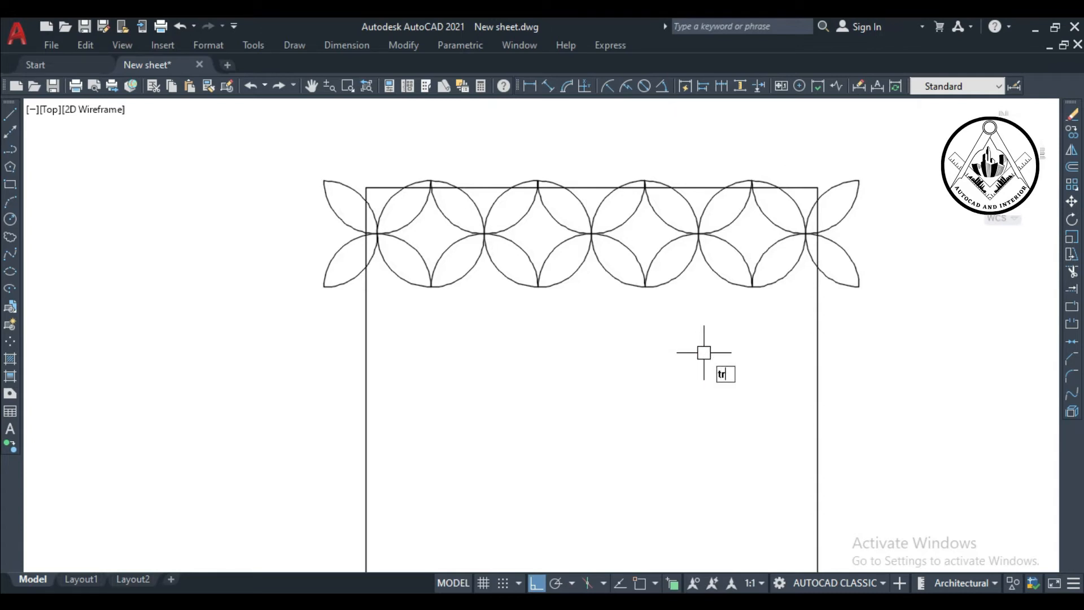
# Step: Try to trim the petal parts that extend beyond the frame's right and top edges
pyautogui.press('Return')
pyautogui.click(847, 189)
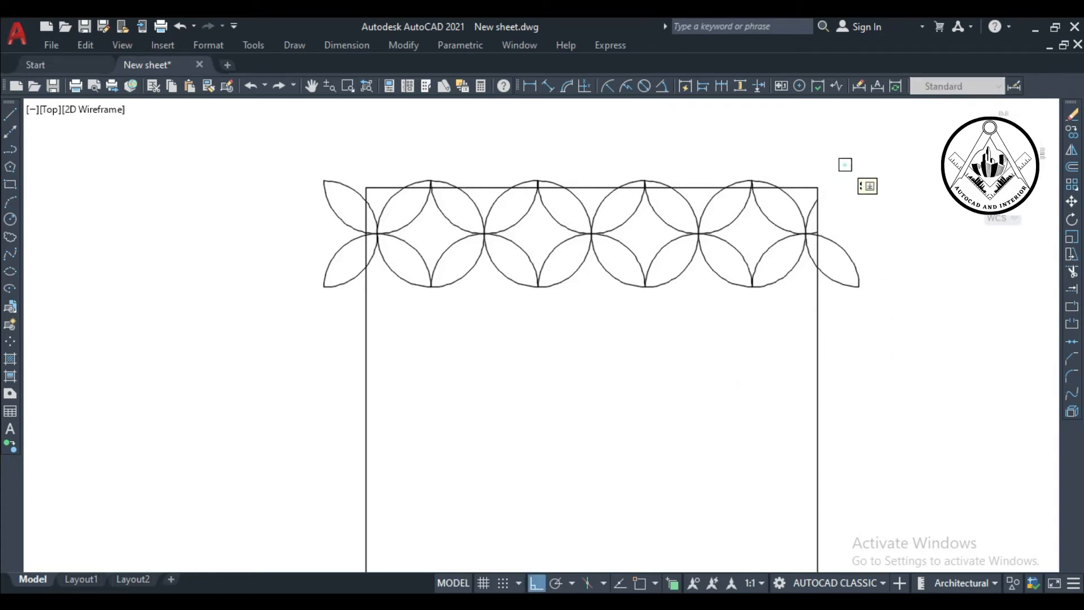
pyautogui.click(845, 240)
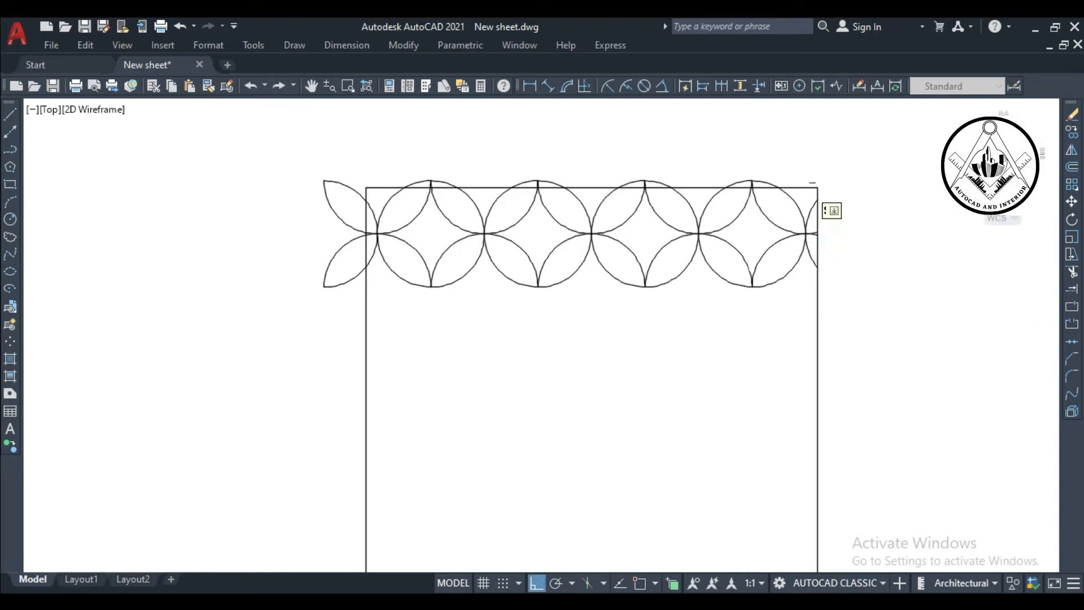
pyautogui.moveTo(789, 179); pyautogui.dragTo(411, 181)
pyautogui.press('F8')
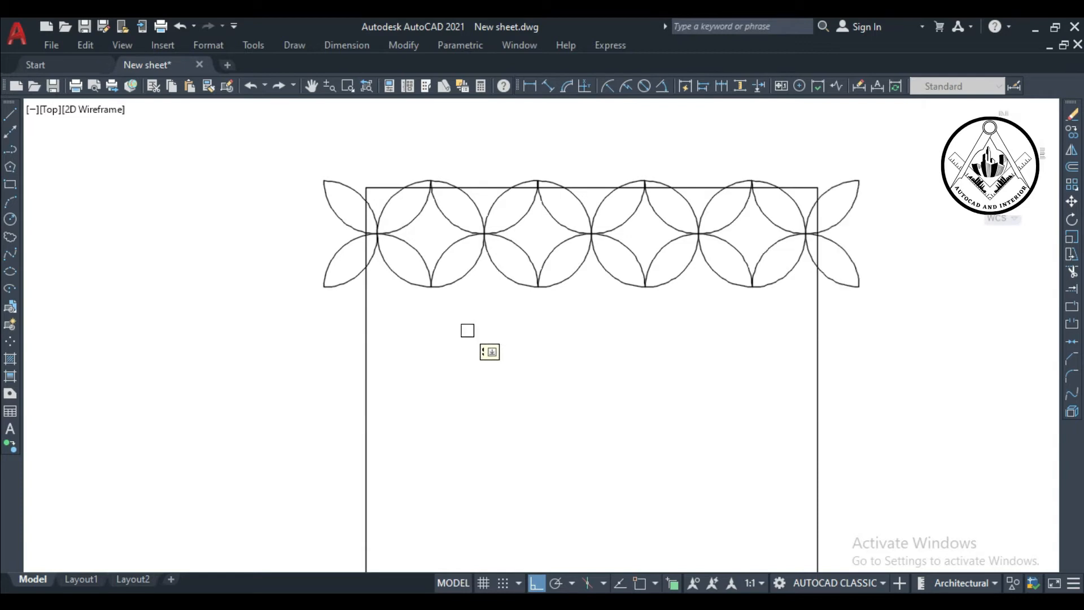
pyautogui.press('Escape')
# Step: Move the whole row of five flowers slightly upward so more of the upper petals lies above the frame's top edge
pyautogui.press('Return')
pyautogui.click(798, 317)
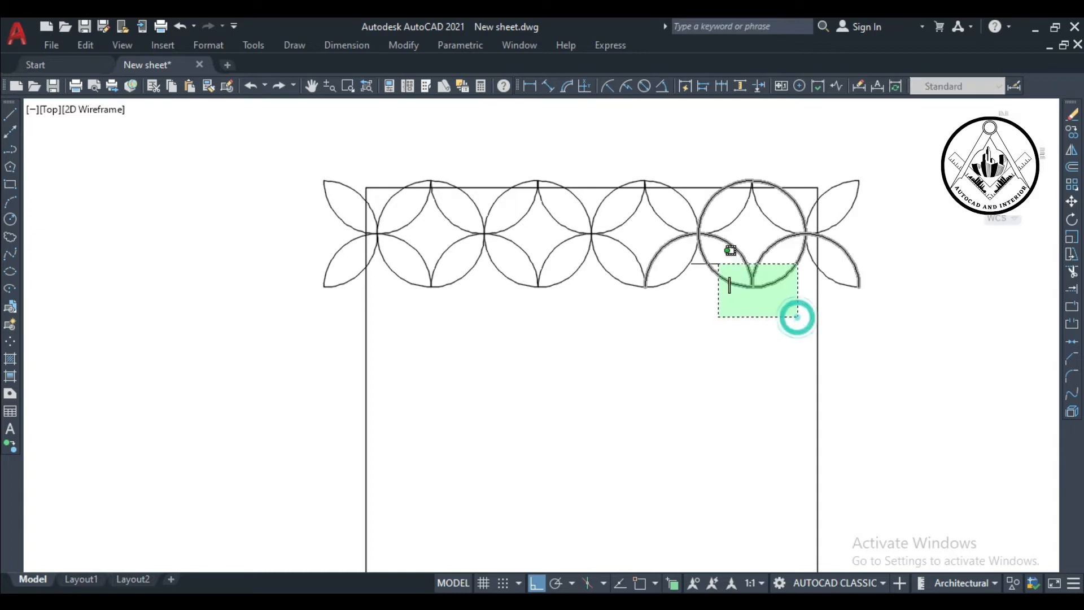
pyautogui.click(370, 203)
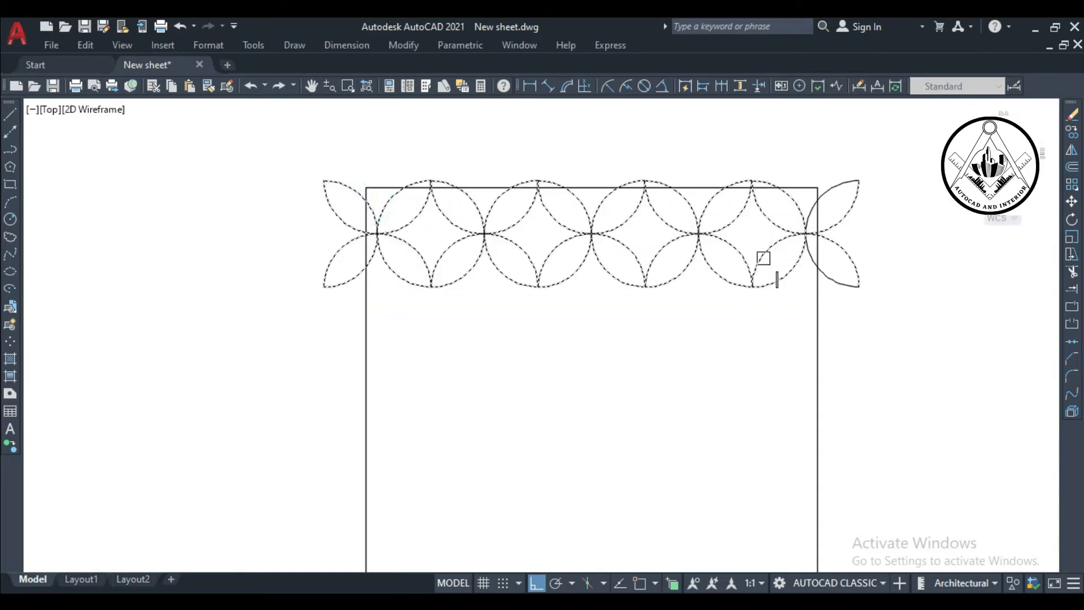
pyautogui.press('Return')
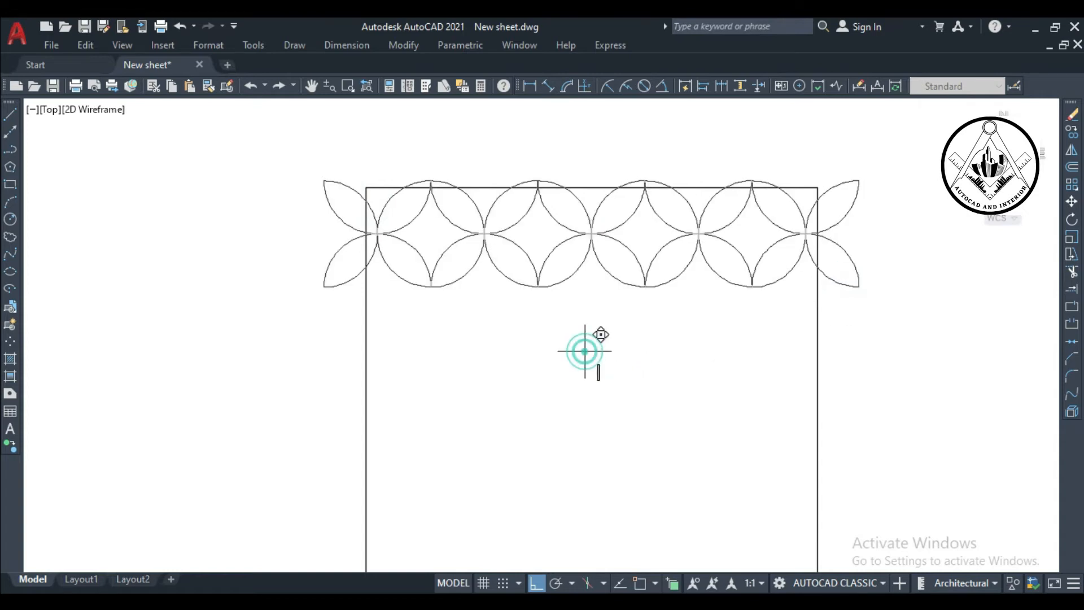
pyautogui.click(585, 349)
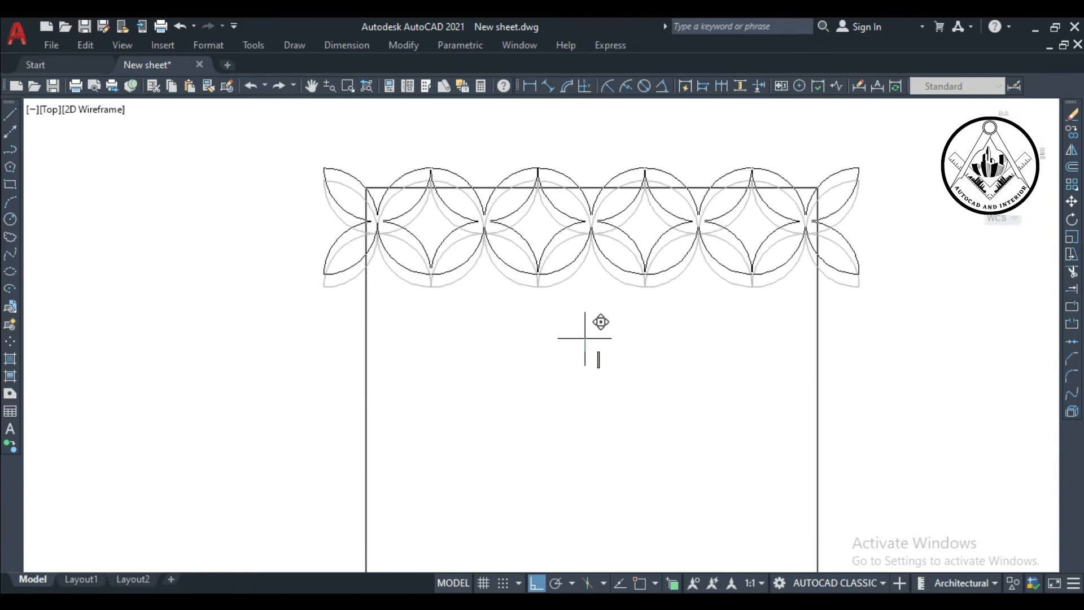
pyautogui.click(585, 338)
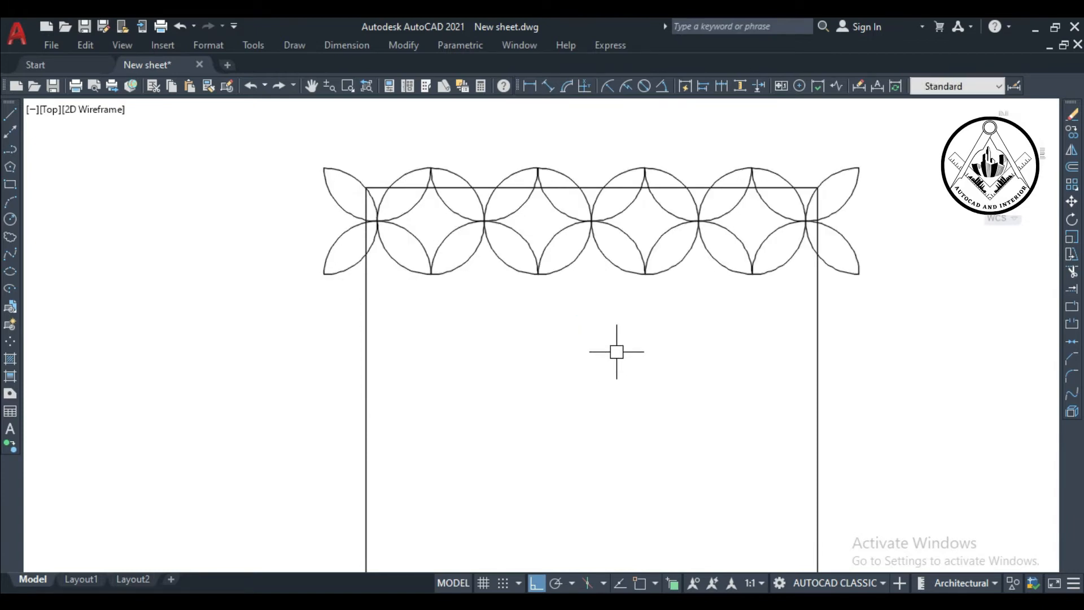
# Step: Trim the petal parts of the last flower that extend beyond the frame's right edge
pyautogui.write('tr')
pyautogui.press('Return')
pyautogui.click(890, 317)
pyautogui.click(840, 167)
pyautogui.click(850, 304)
pyautogui.click(845, 232)
# Step: Trim the petal parts of the row that extend above the frame's top edge and beyond its left edge
pyautogui.press('F8')
pyautogui.press('F8')
pyautogui.click(802, 176)
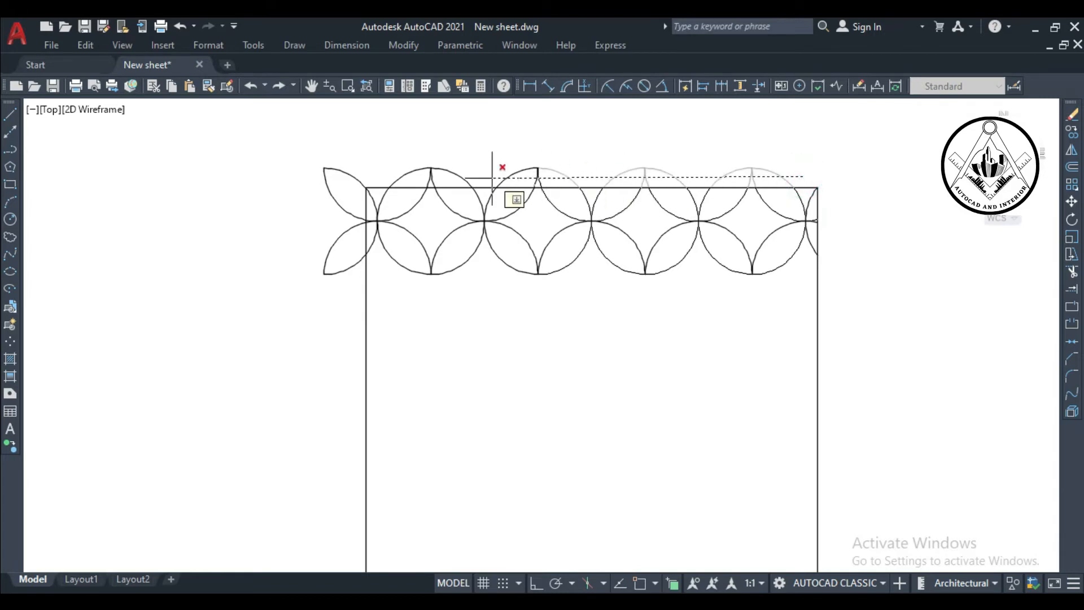
pyautogui.click(309, 176)
pyautogui.click(341, 266)
pyautogui.press('F8')
pyautogui.click(334, 245)
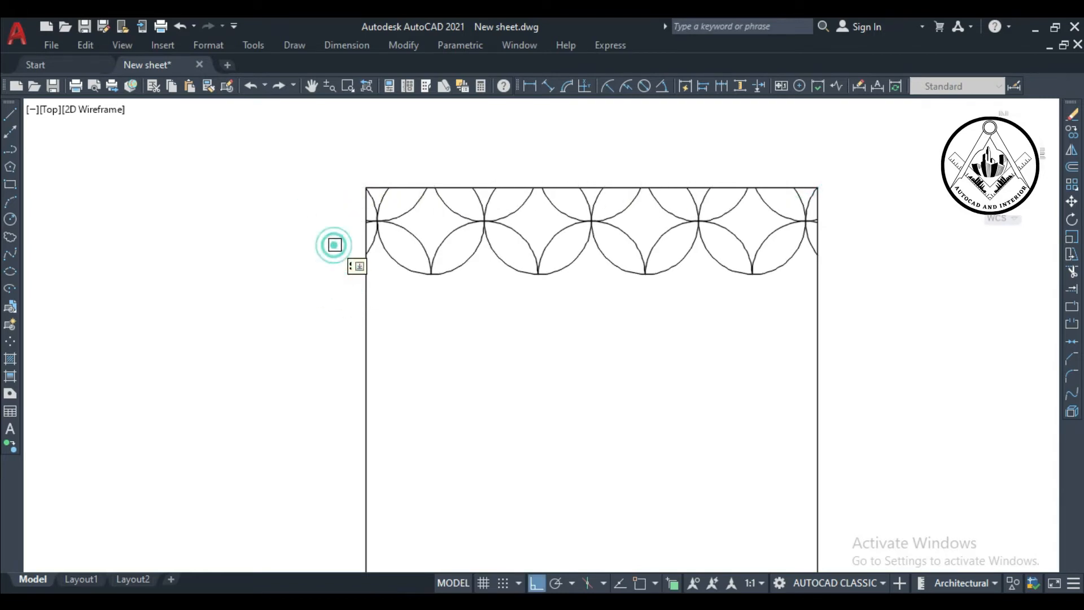
pyautogui.scroll(-1, 637, 289)
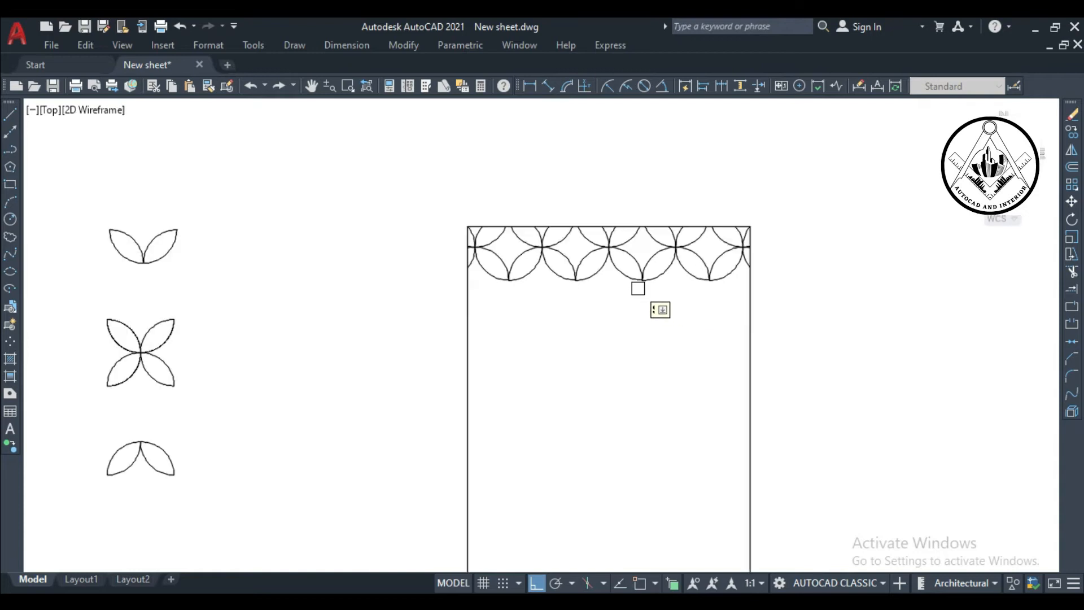
pyautogui.press('Escape')
# Step: Copy the half-flower with two downward petals by its top centre to the leftmost meeting point of the first row's lower petals
pyautogui.scroll(-1, 595, 298)
pyautogui.scroll(1, 561, 313)
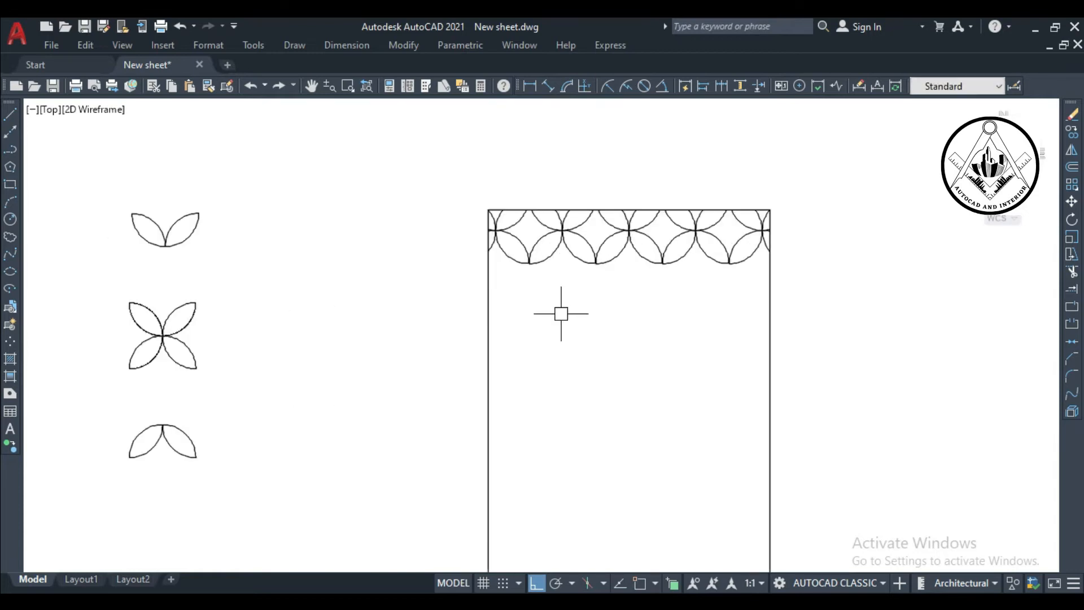
pyautogui.scroll(1, 519, 290)
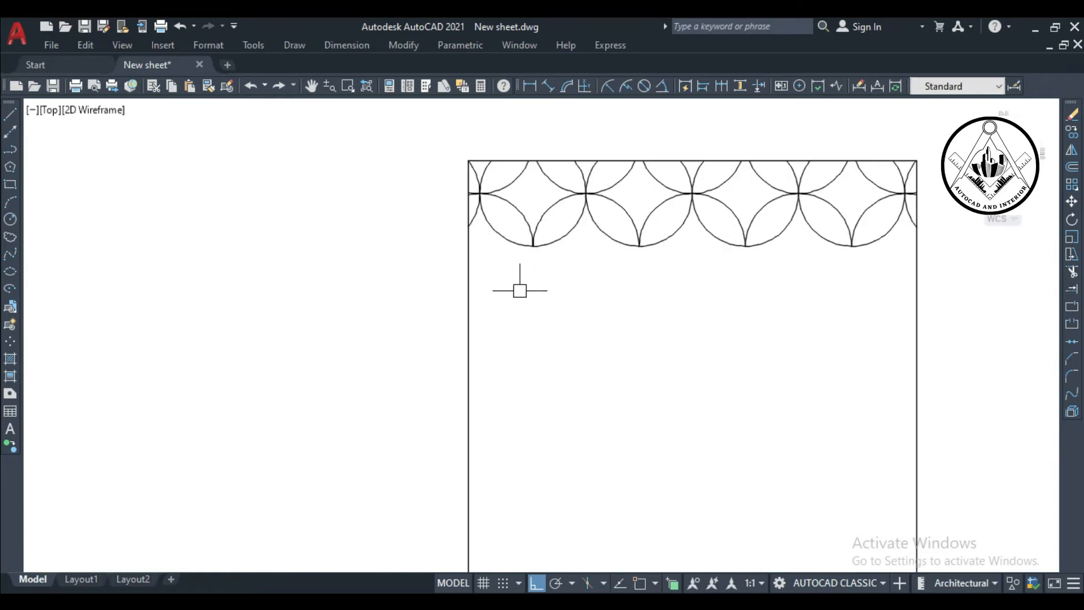
pyautogui.scroll(-1, 553, 282)
pyautogui.write('o')
pyautogui.press('Return')
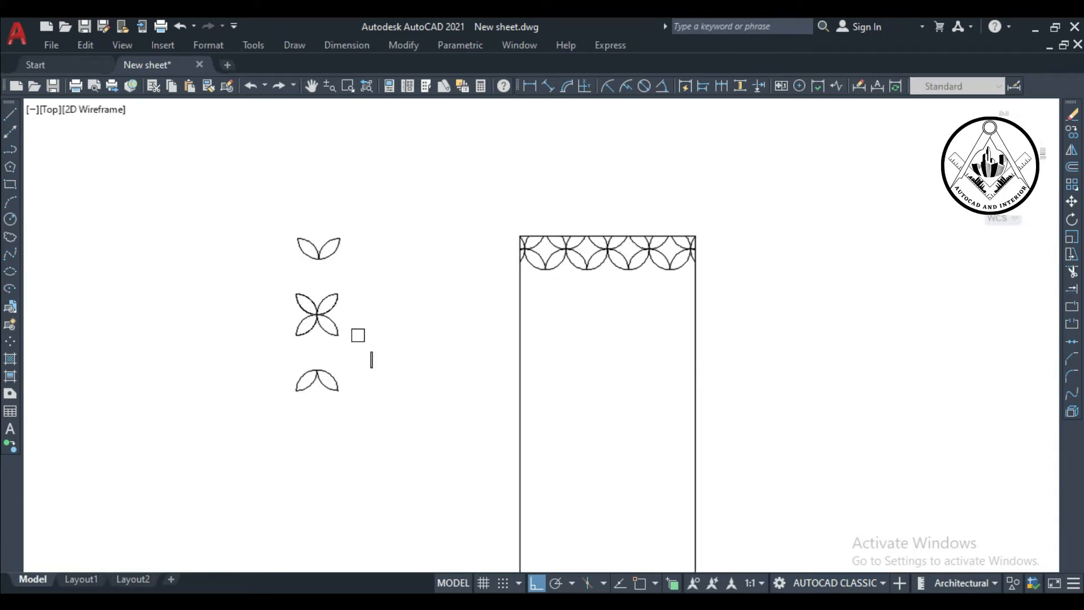
pyautogui.click(266, 357)
pyautogui.press('Return')
pyautogui.scroll(2, 314, 371)
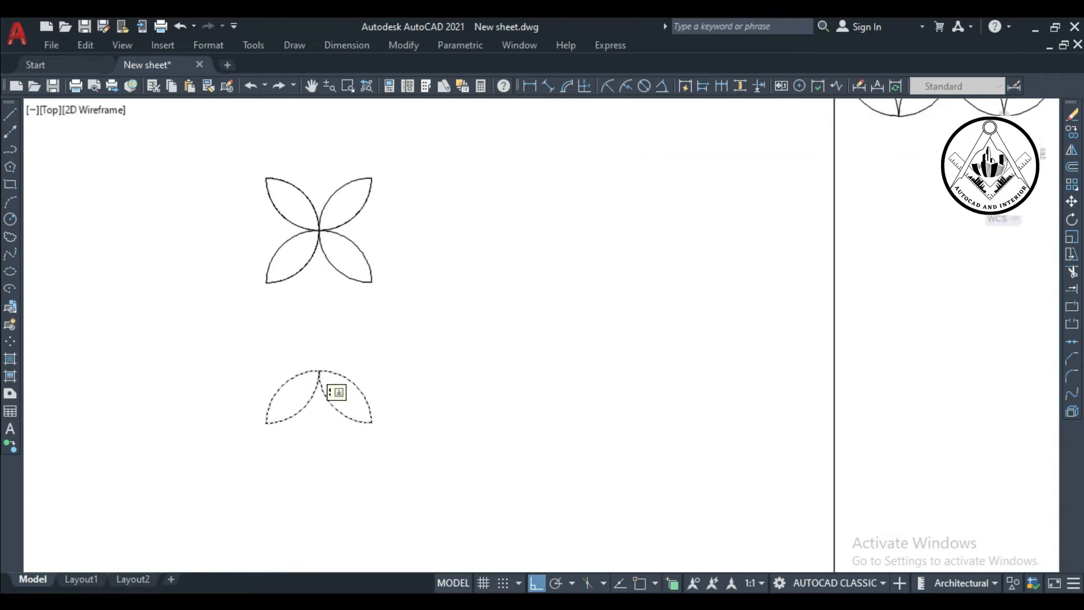
pyautogui.press('F3')
pyautogui.click(319, 371)
pyautogui.scroll(-4, 395, 344)
pyautogui.scroll(2, 474, 333)
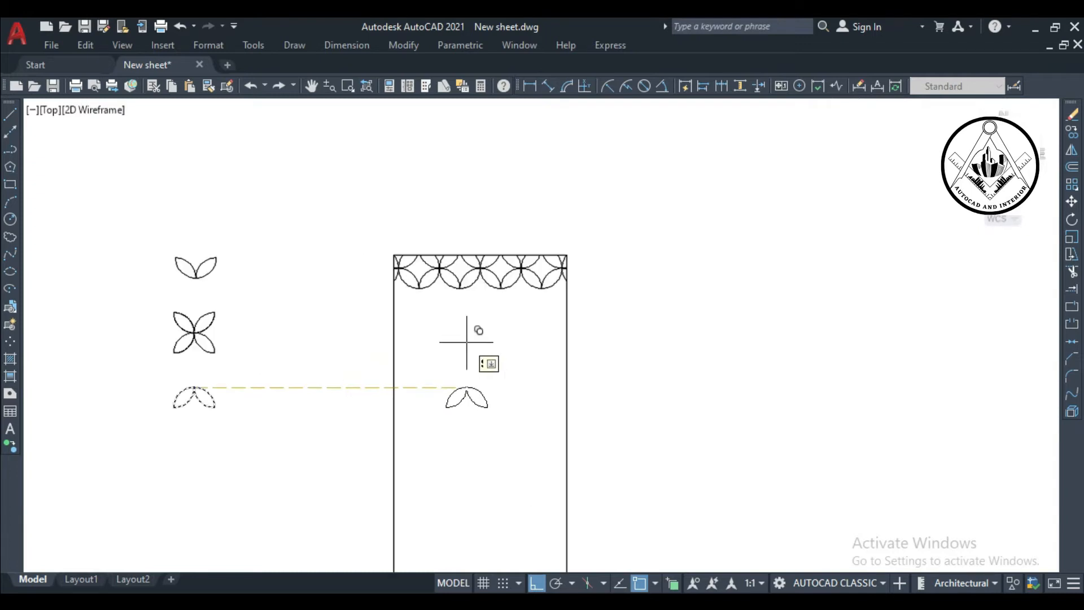
pyautogui.scroll(6, 423, 282)
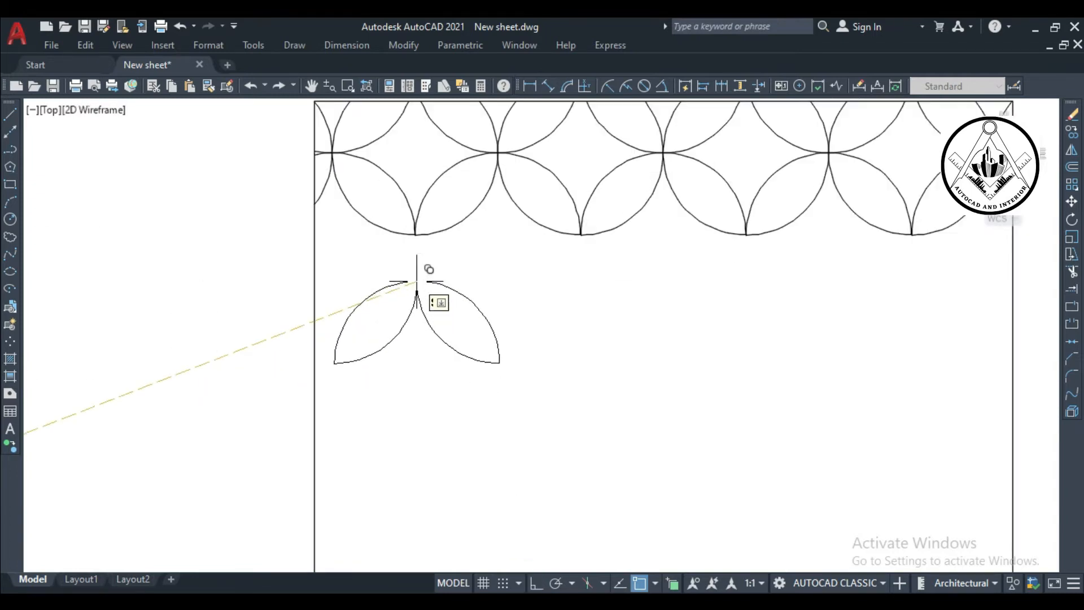
pyautogui.click(415, 235)
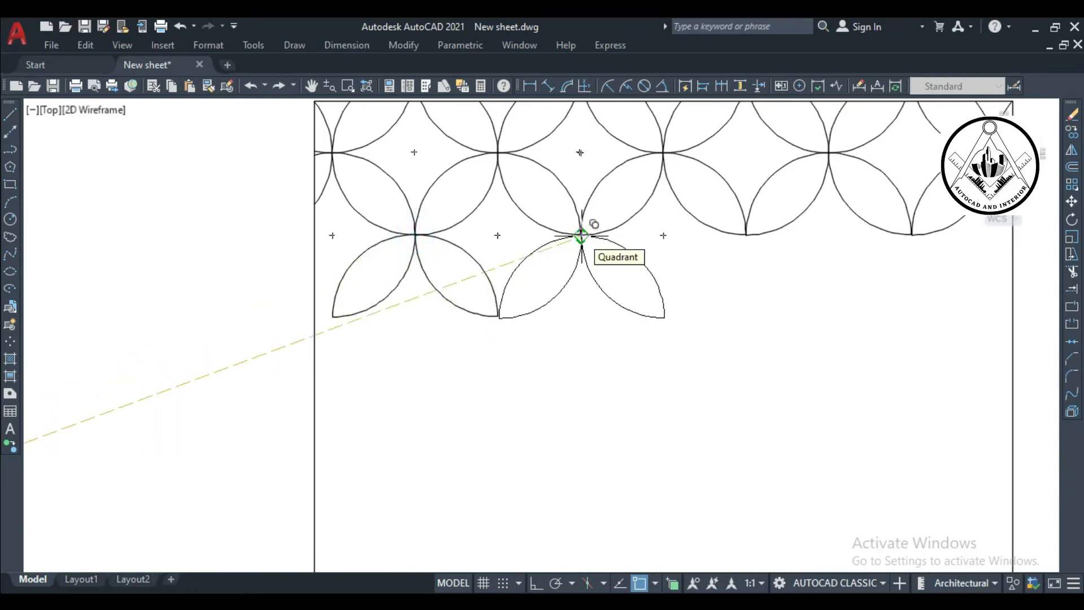
pyautogui.scroll(2, 581, 235)
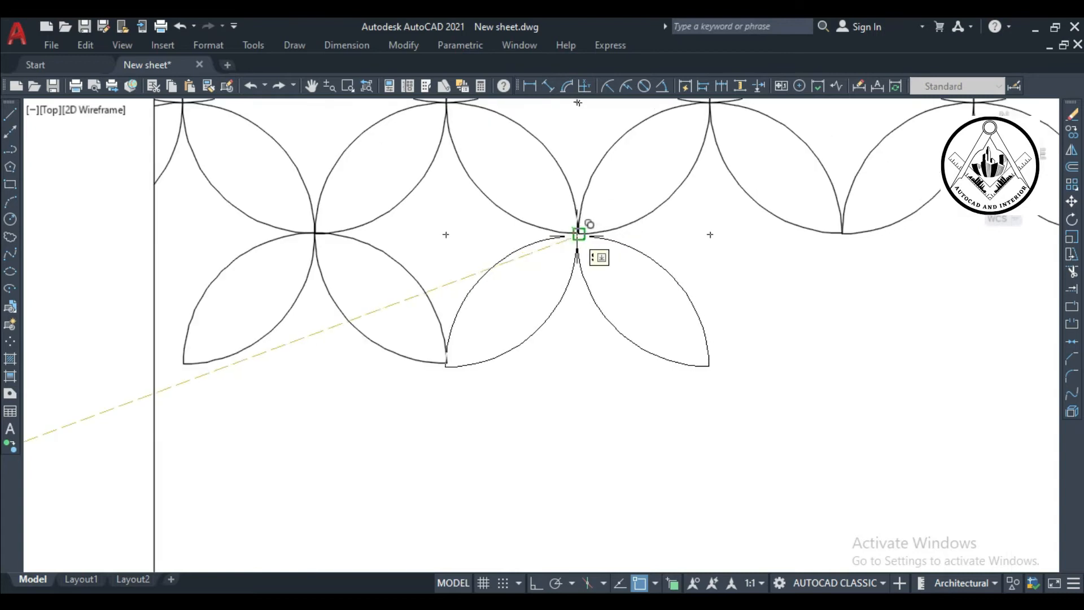
pyautogui.press('Escape')
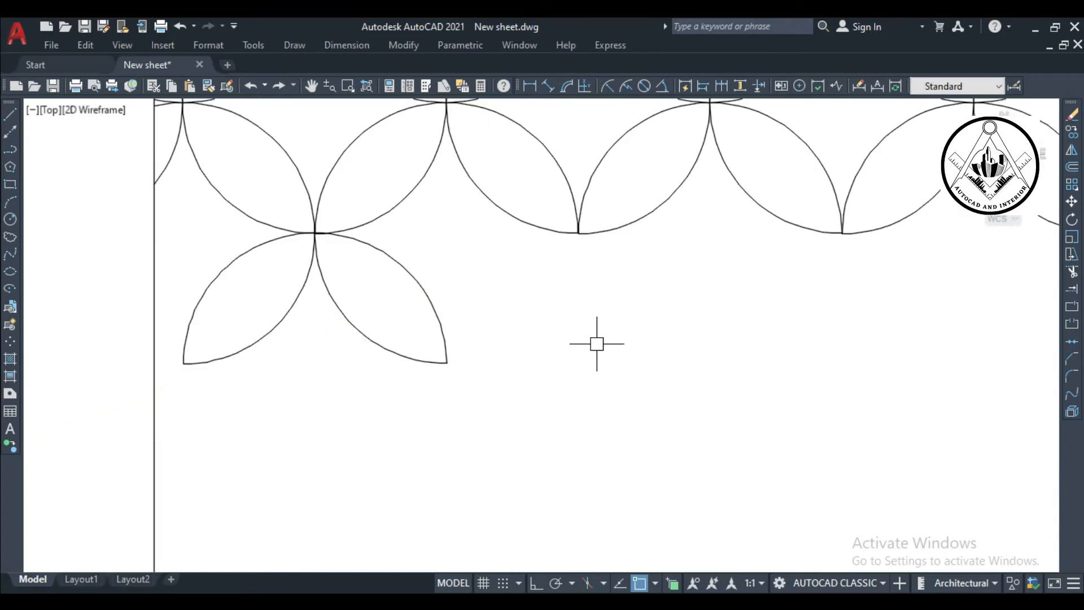
# Step: Copy the placed half-flower horizontally by its top centre to the second meeting point of the first row's lower petals
pyautogui.scroll(-4, 597, 355)
pyautogui.write('co')
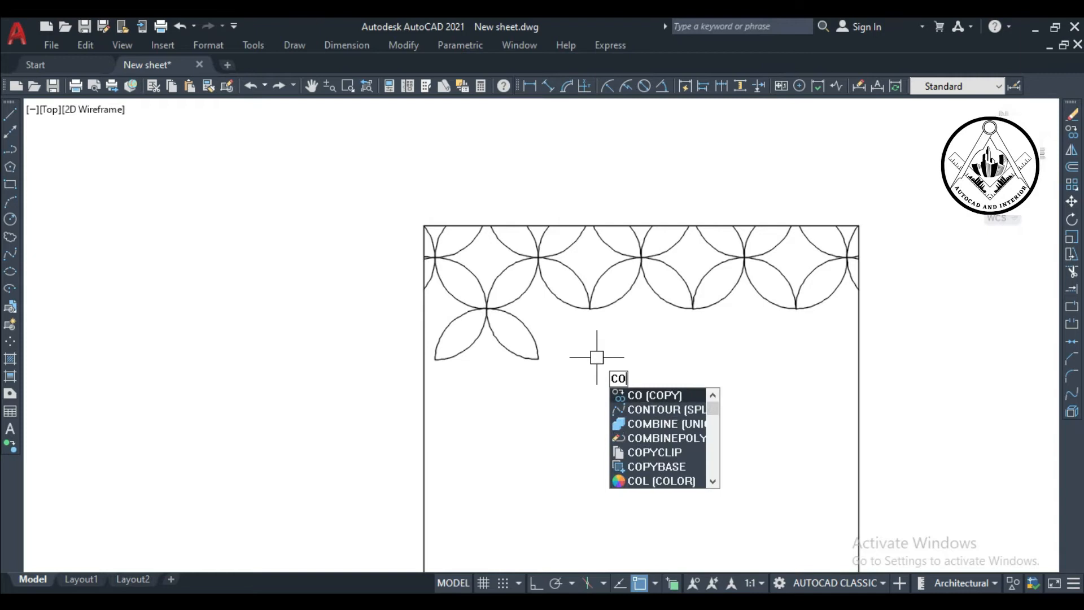
pyautogui.press('Return')
pyautogui.click(582, 380)
pyautogui.click(435, 329)
pyautogui.press('Return')
pyautogui.click(492, 308)
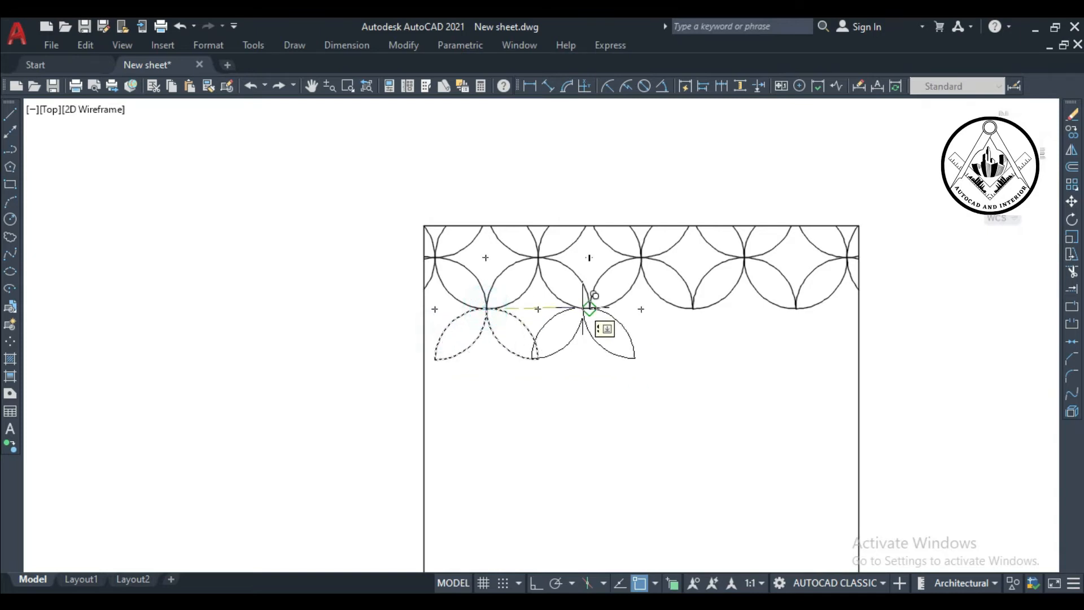
pyautogui.scroll(3, 587, 306)
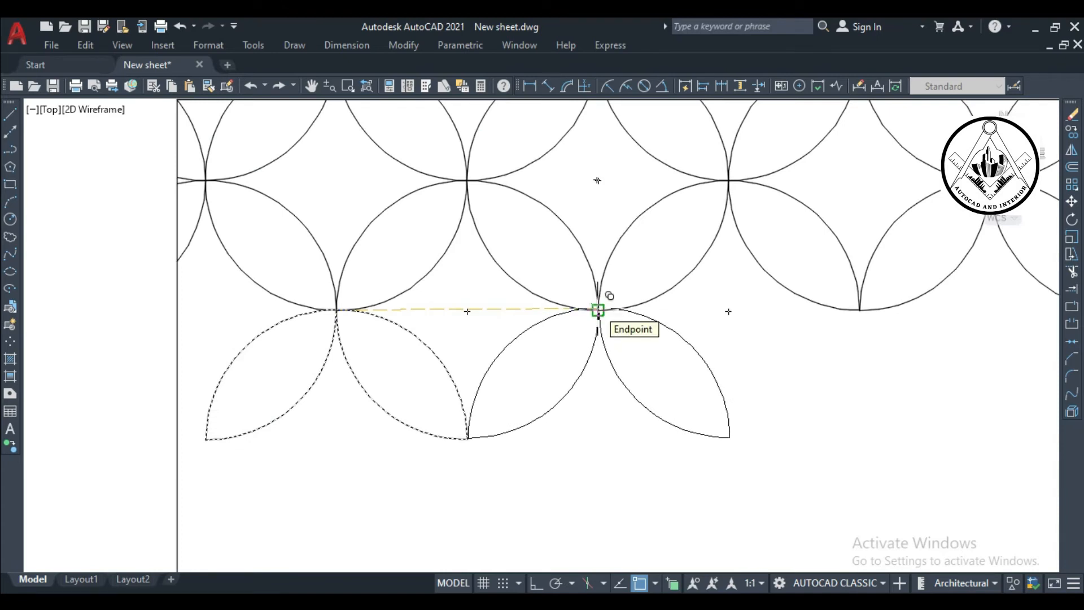
pyautogui.press('F8')
pyautogui.click(598, 310)
pyautogui.scroll(-4, 598, 310)
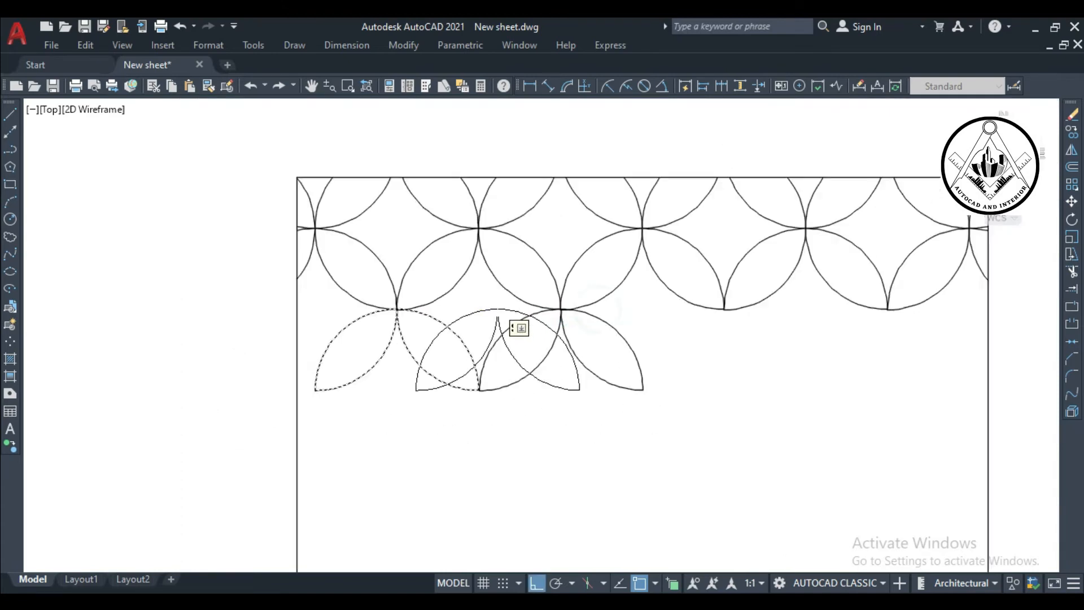
# Step: Place further copies of the half-flower at the third and fourth meeting points to complete the second row
pyautogui.scroll(4, 612, 286)
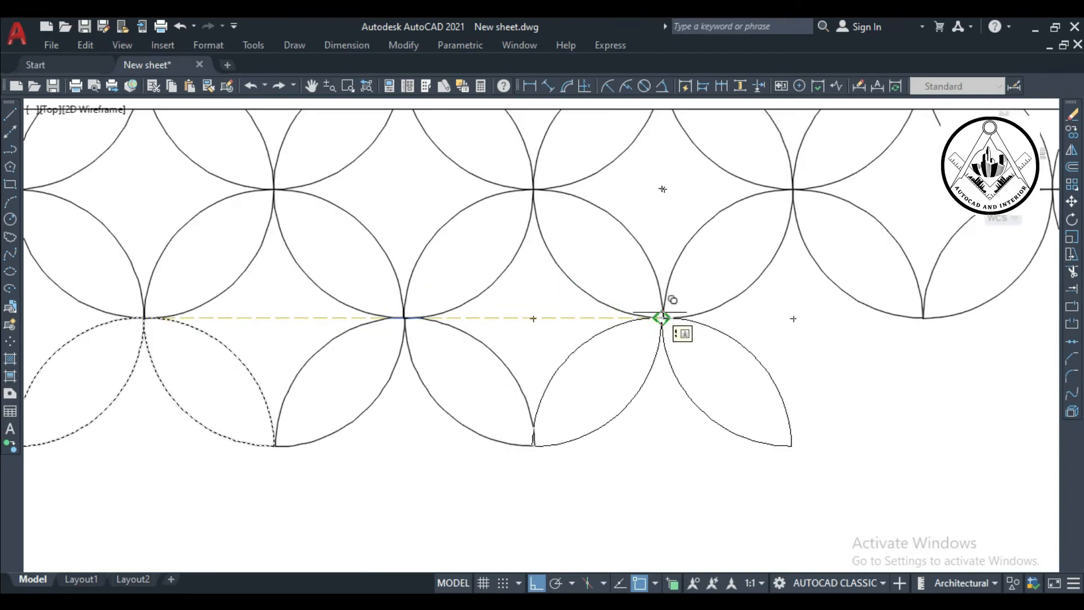
pyautogui.click(663, 318)
pyautogui.scroll(-4, 773, 325)
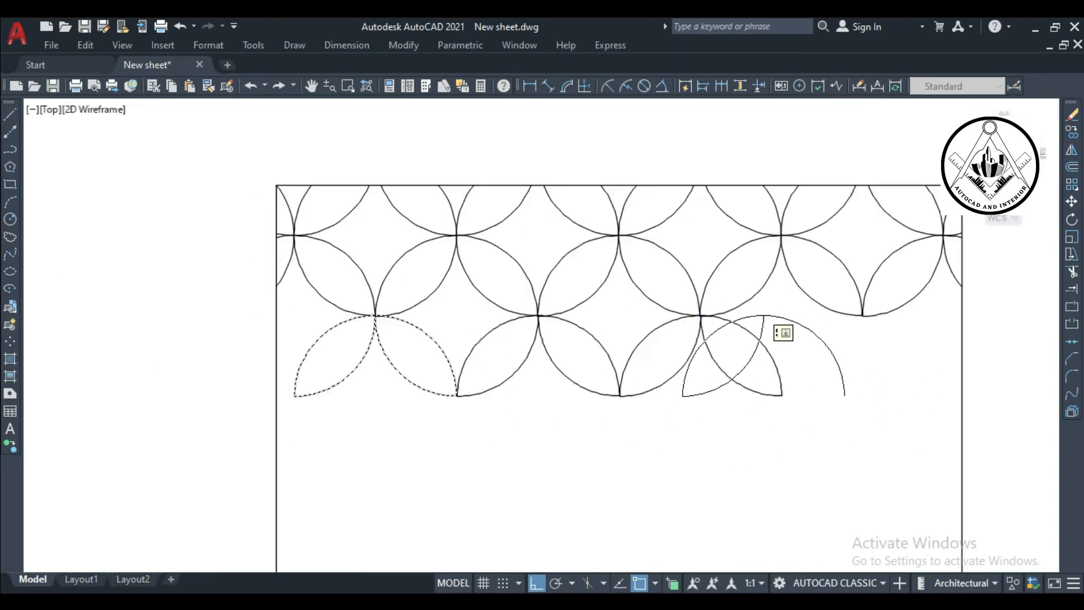
pyautogui.scroll(4, 824, 305)
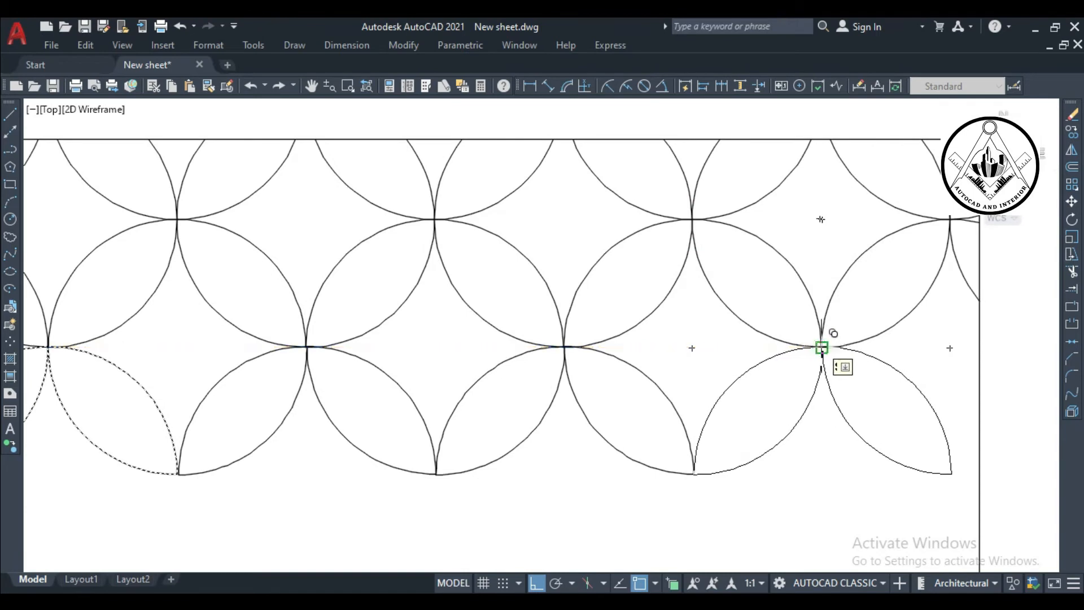
pyautogui.click(819, 346)
pyautogui.scroll(-4, 750, 337)
pyautogui.scroll(-3, 751, 337)
pyautogui.press('Return')
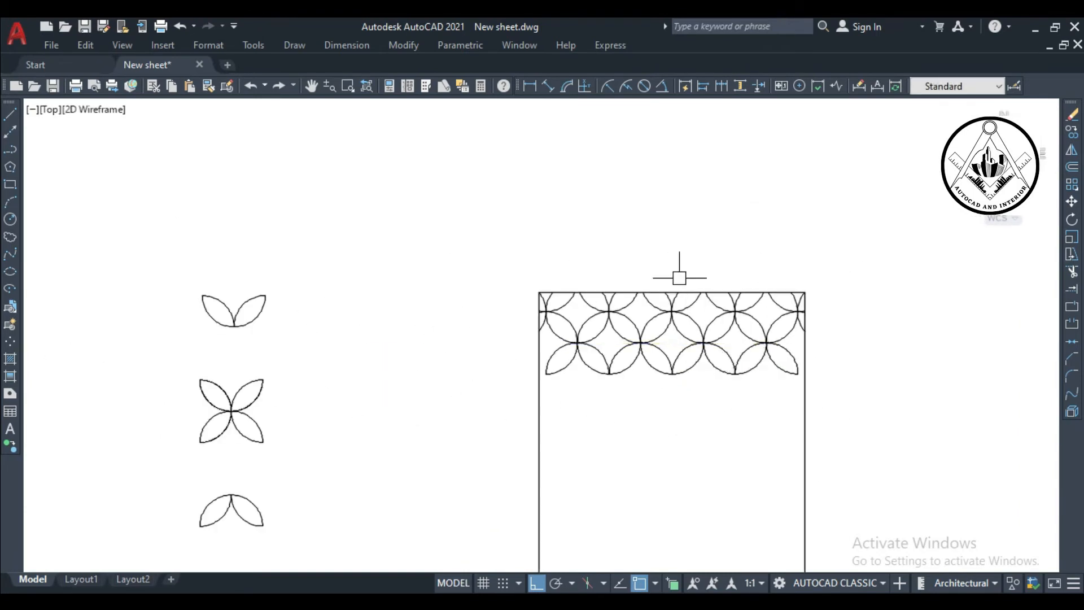
# Step: Copy the trimmed flower in the frame's upper-left corner by its centre straight down to the leftmost lower petal tip of the second row
pyautogui.scroll(-3, 682, 274)
pyautogui.scroll(4, 802, 384)
pyautogui.write('o')
pyautogui.press('Return')
pyautogui.click(649, 253)
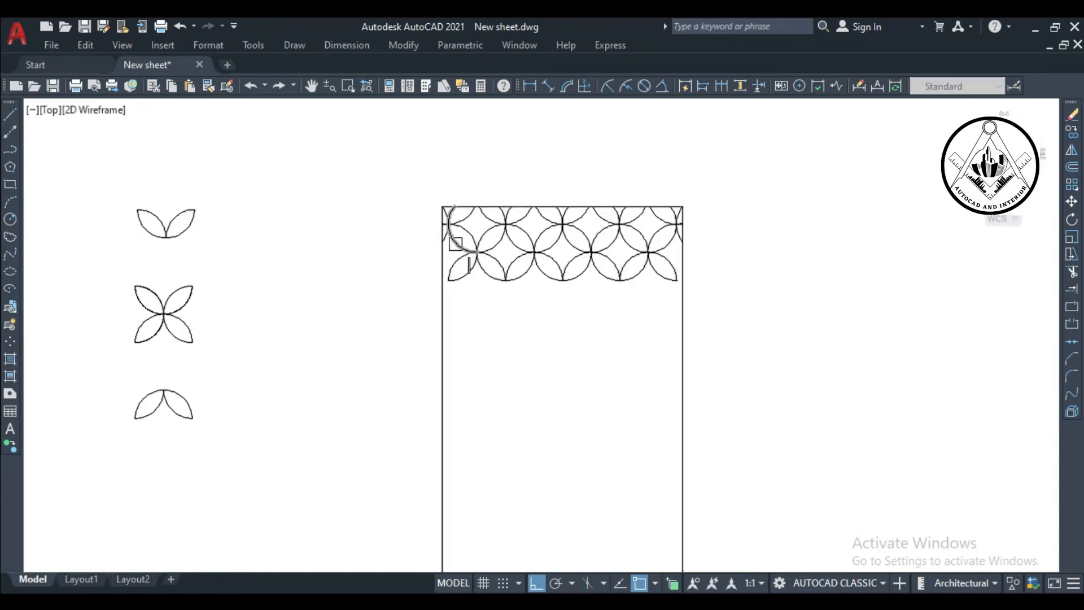
pyautogui.scroll(4, 460, 234)
pyautogui.click(432, 242)
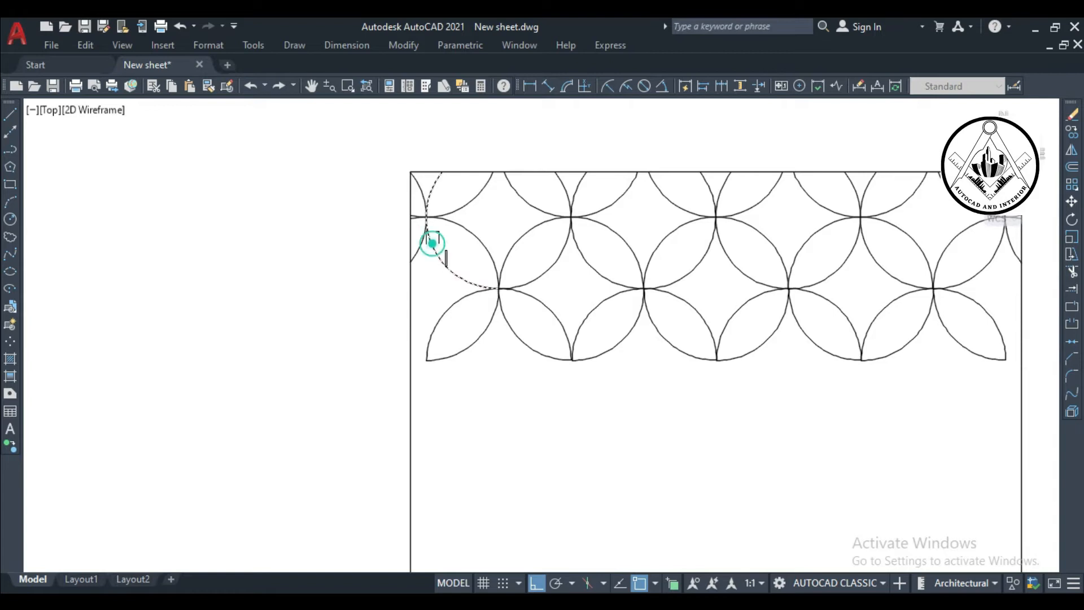
pyautogui.click(428, 198)
pyautogui.click(447, 207)
pyautogui.click(462, 228)
pyautogui.press('Return')
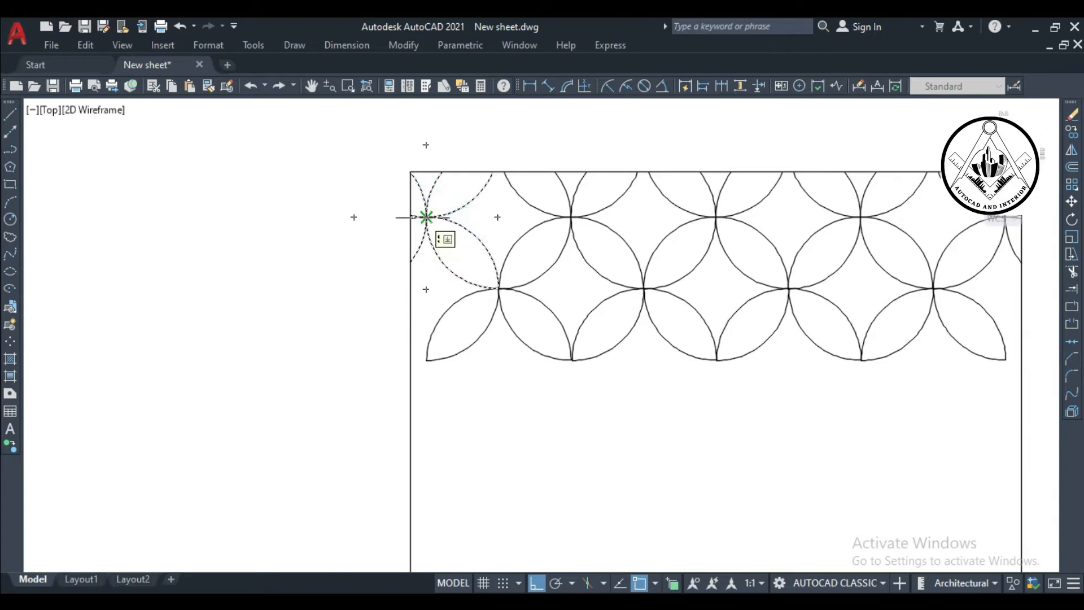
pyautogui.click(426, 217)
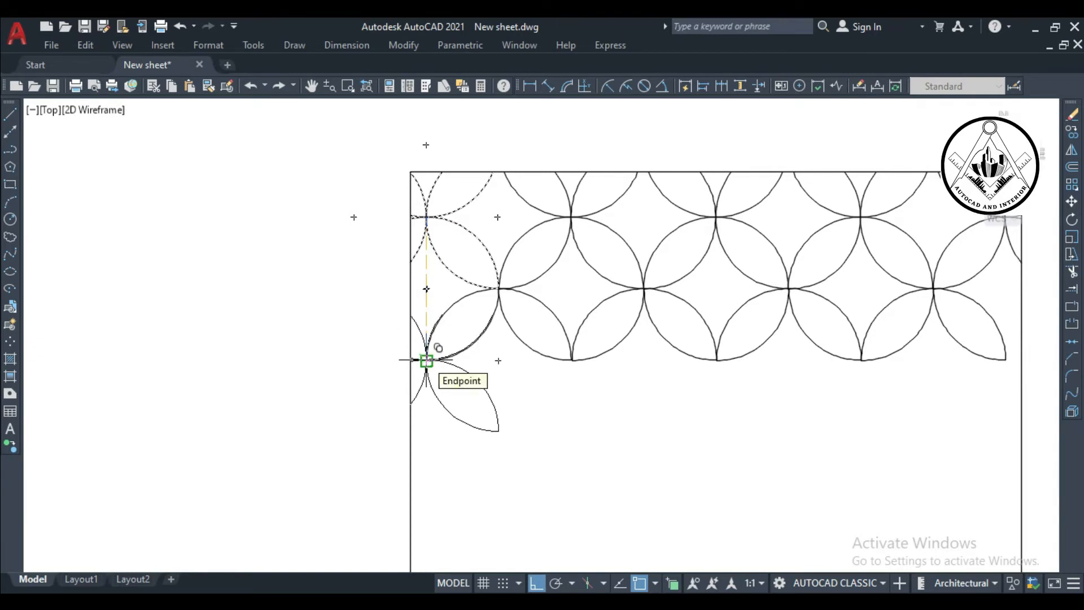
pyautogui.click(426, 360)
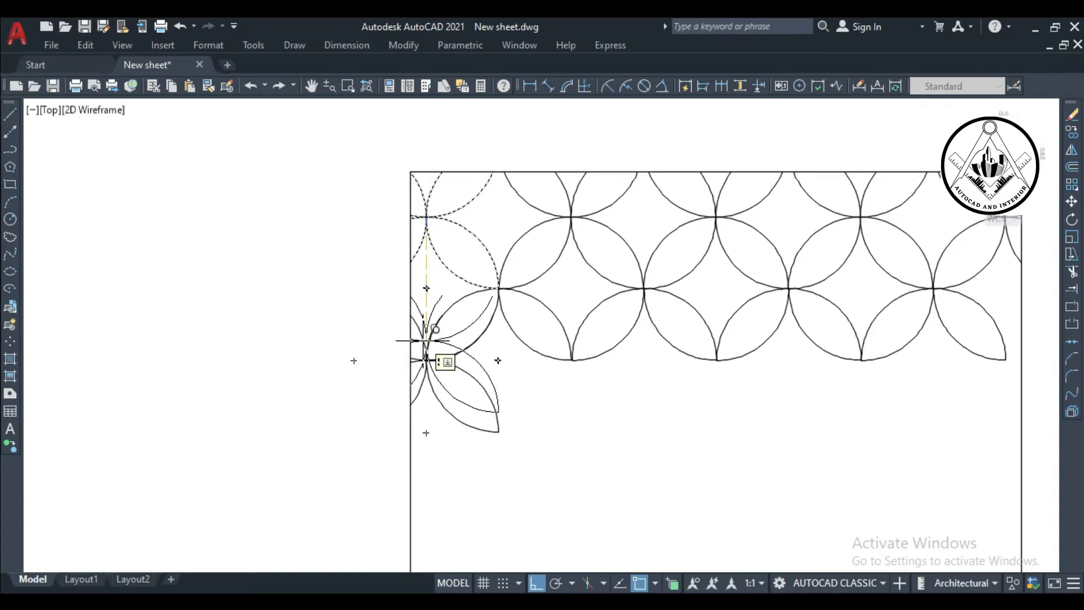
pyautogui.scroll(-2, 420, 331)
pyautogui.scroll(-4, 425, 350)
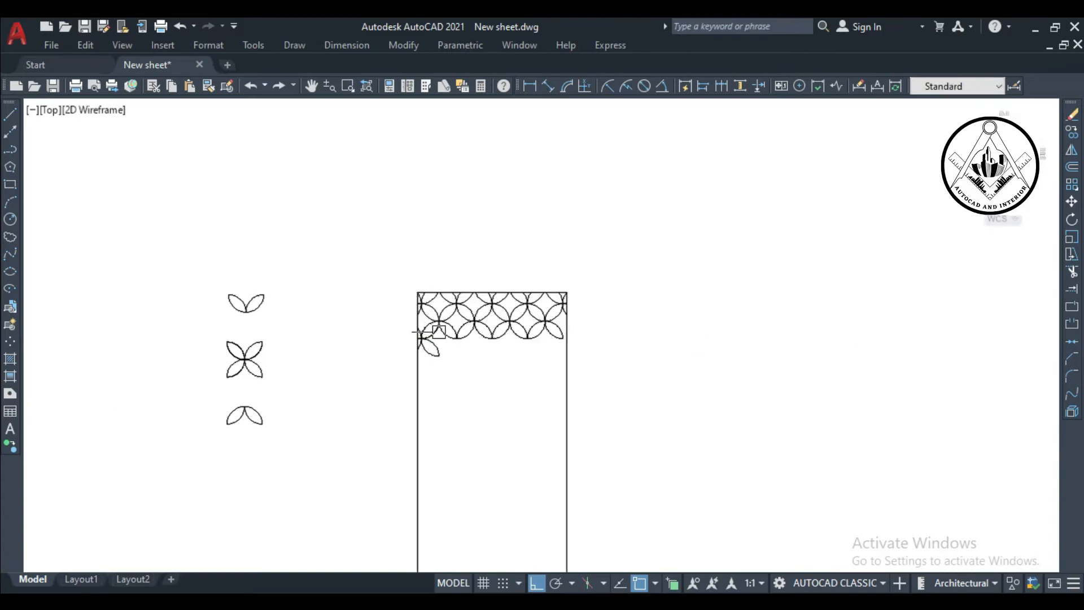
# Step: Copy the trimmed flower in the frame's upper-right corner by its centre straight down to the rightmost lower petal tip of the second row
pyautogui.scroll(4, 578, 327)
pyautogui.write('Co')
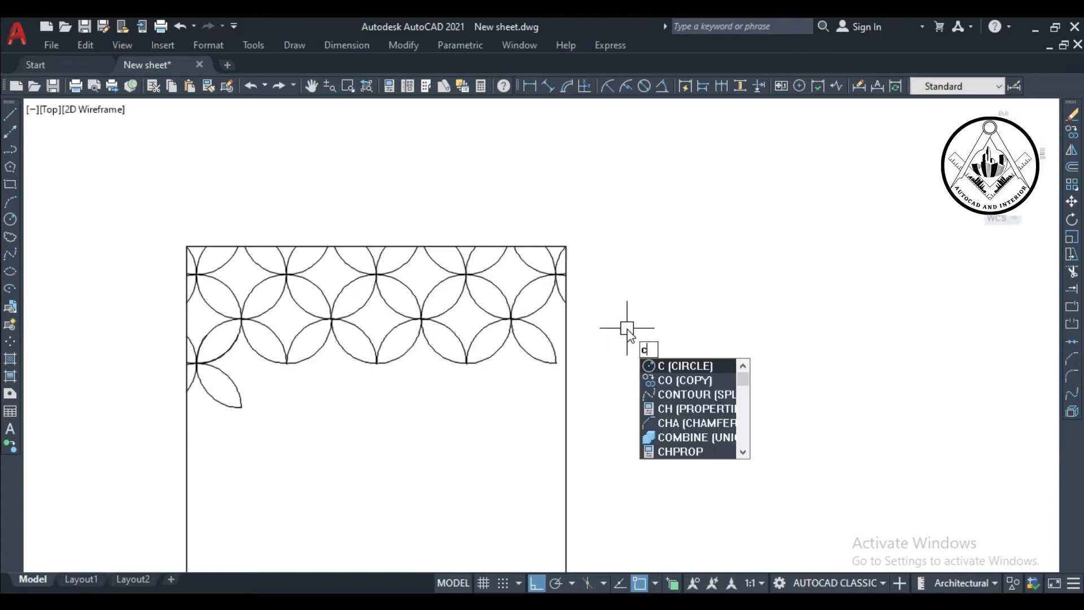
pyautogui.press('Return')
pyautogui.scroll(2, 548, 305)
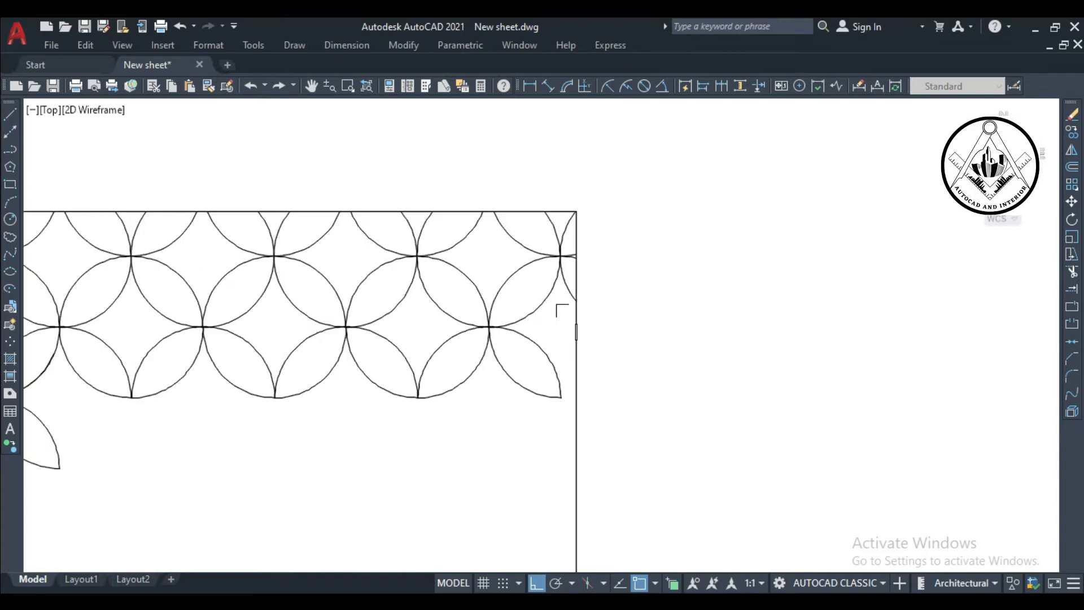
pyautogui.click(566, 307)
pyautogui.click(539, 242)
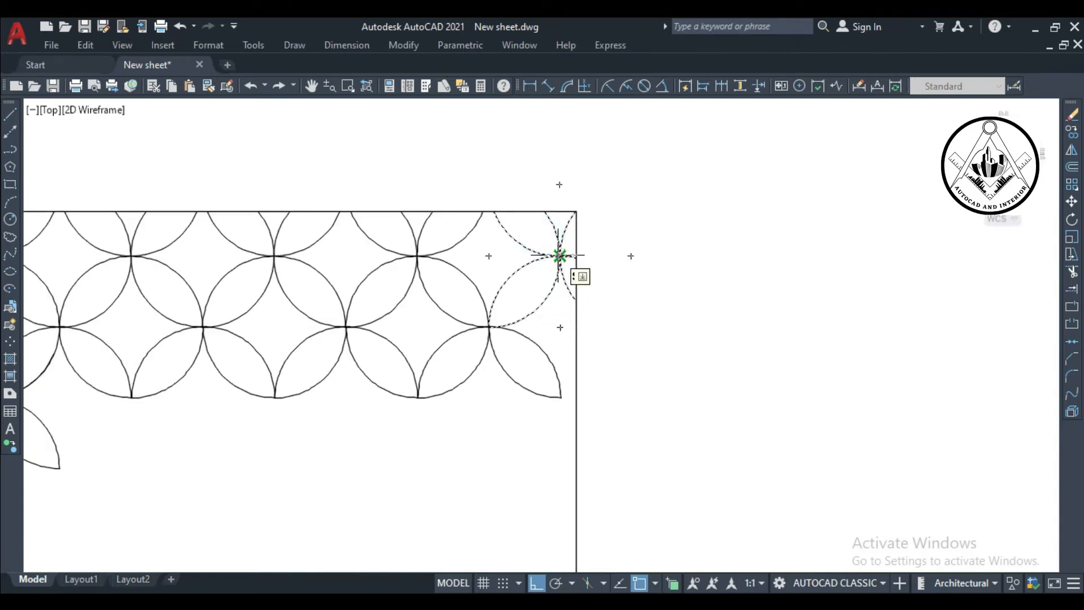
pyautogui.click(560, 255)
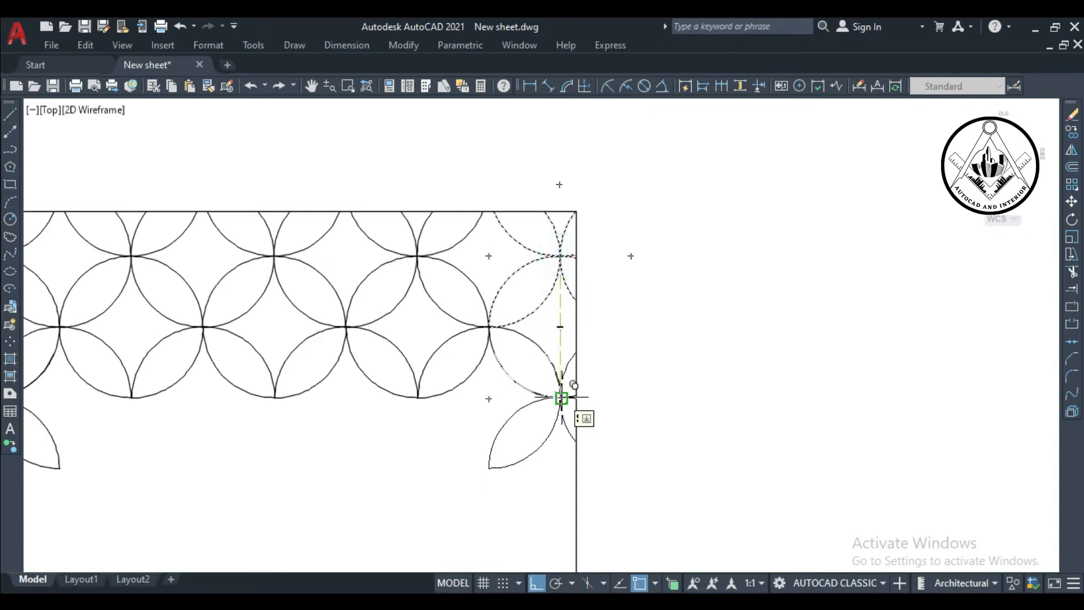
pyautogui.click(561, 398)
pyautogui.scroll(-4, 643, 326)
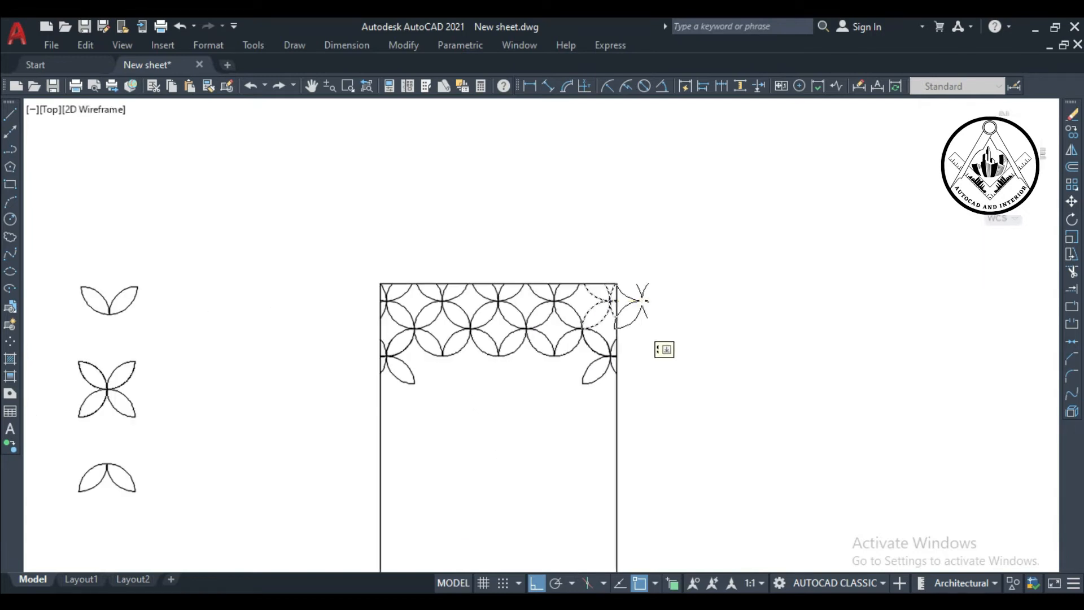
pyautogui.press('Return')
# Step: Copy the downward half-flower from outside the frame by its top centre to the second row's first lower petal junction, beside the left edge flower
pyautogui.scroll(-1, 589, 270)
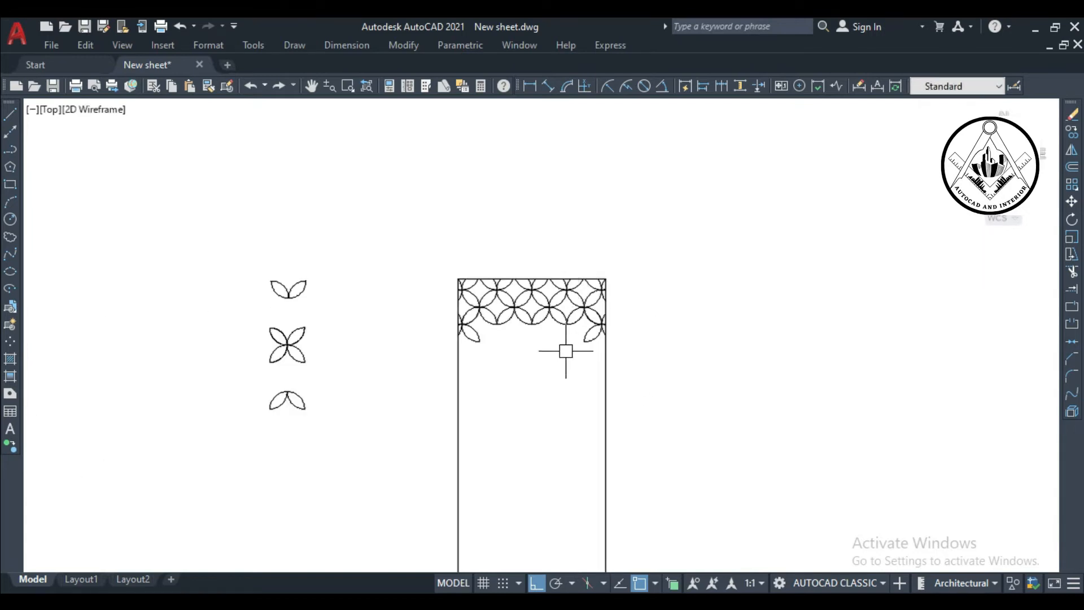
pyautogui.scroll(1, 559, 372)
pyautogui.write('co')
pyautogui.press('Return')
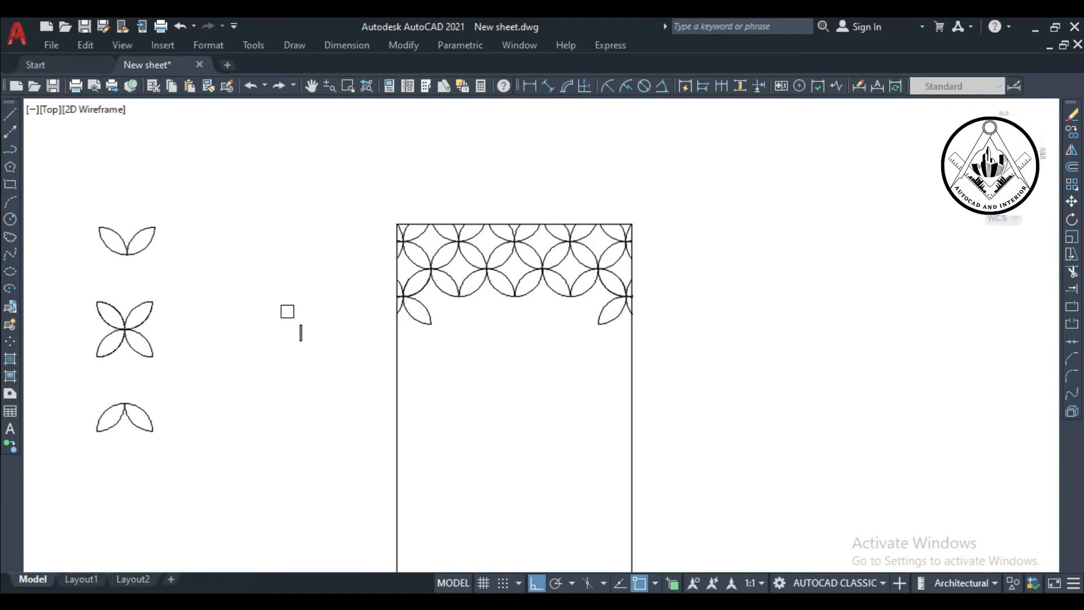
pyautogui.click(180, 432)
pyautogui.click(58, 387)
pyautogui.press('Return')
pyautogui.click(125, 403)
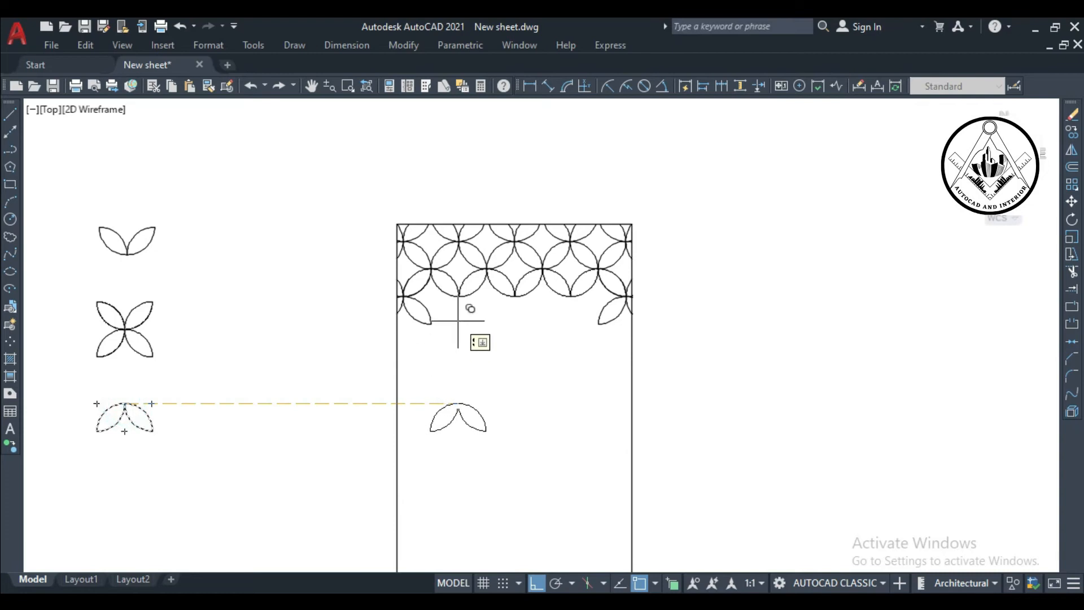
pyautogui.scroll(2, 459, 322)
pyautogui.press('F8')
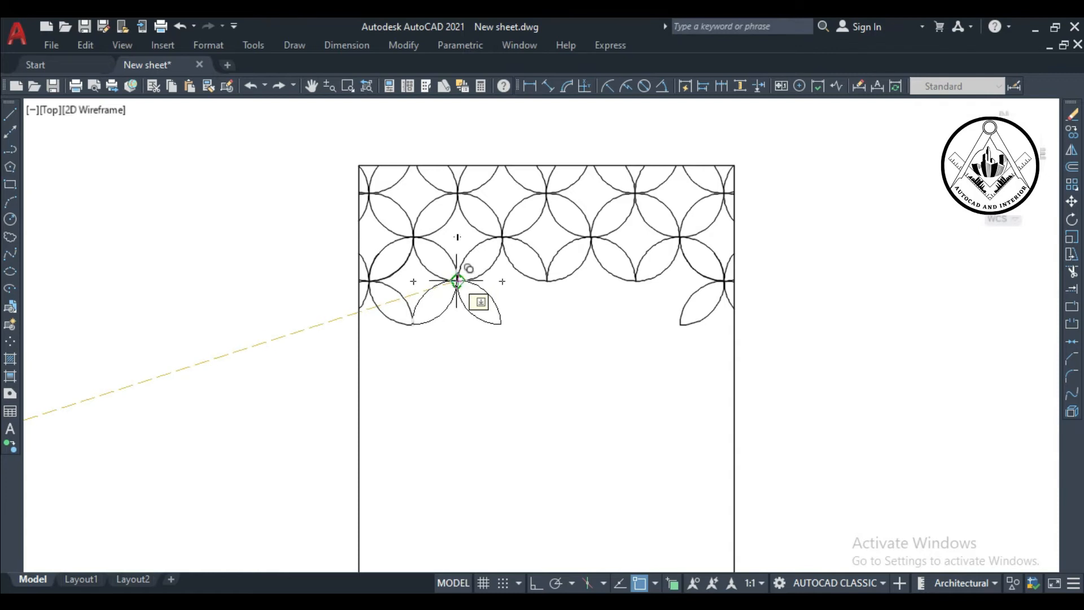
pyautogui.scroll(2, 458, 280)
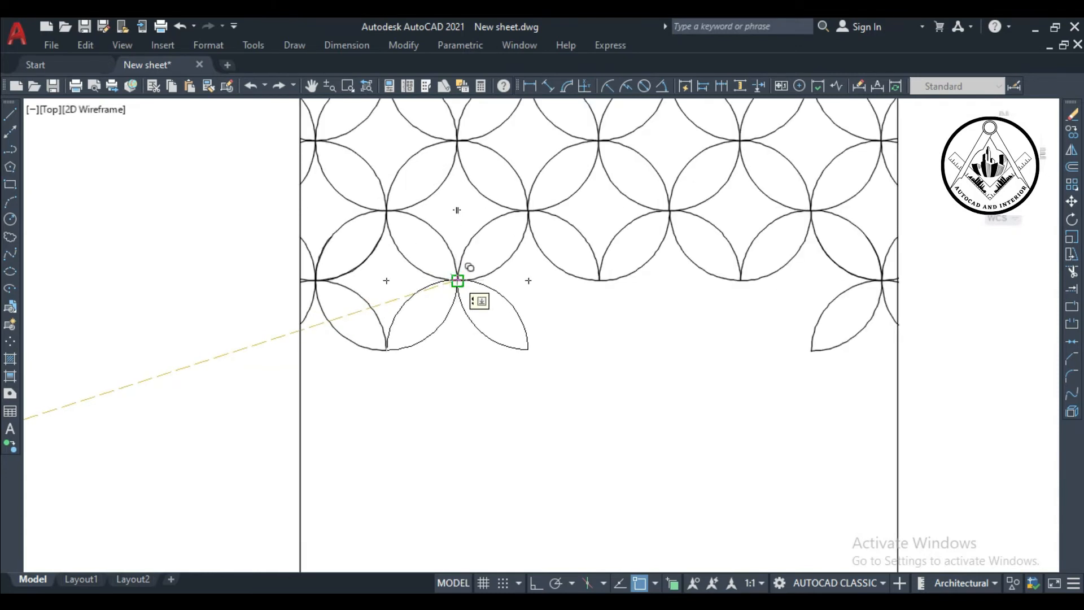
pyautogui.click(456, 281)
pyautogui.scroll(-2, 447, 337)
pyautogui.press('Escape')
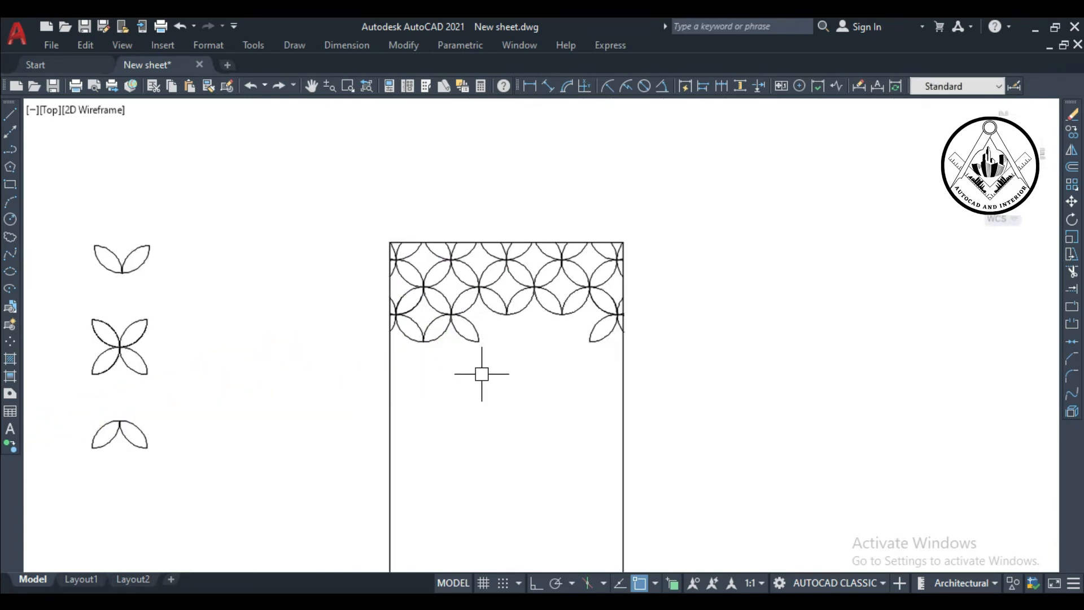
# Step: Copy the half-flower beside the left edge flower by its top centre to the second row's two remaining lower petal junctions, completing the third row
pyautogui.write('o')
pyautogui.press('Return')
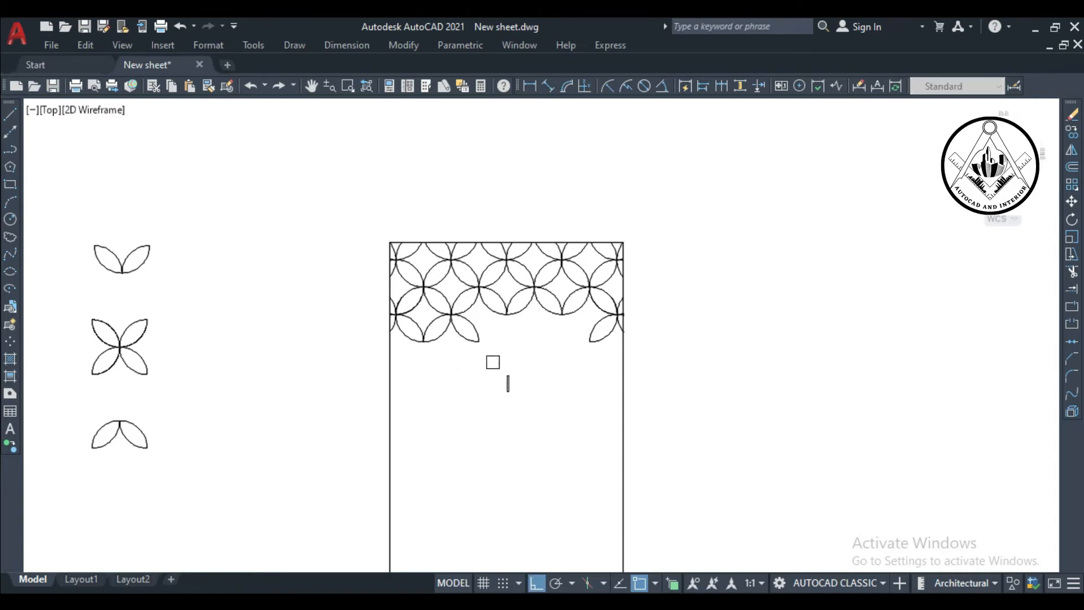
pyautogui.scroll(2, 486, 352)
pyautogui.click(495, 355)
pyautogui.click(441, 309)
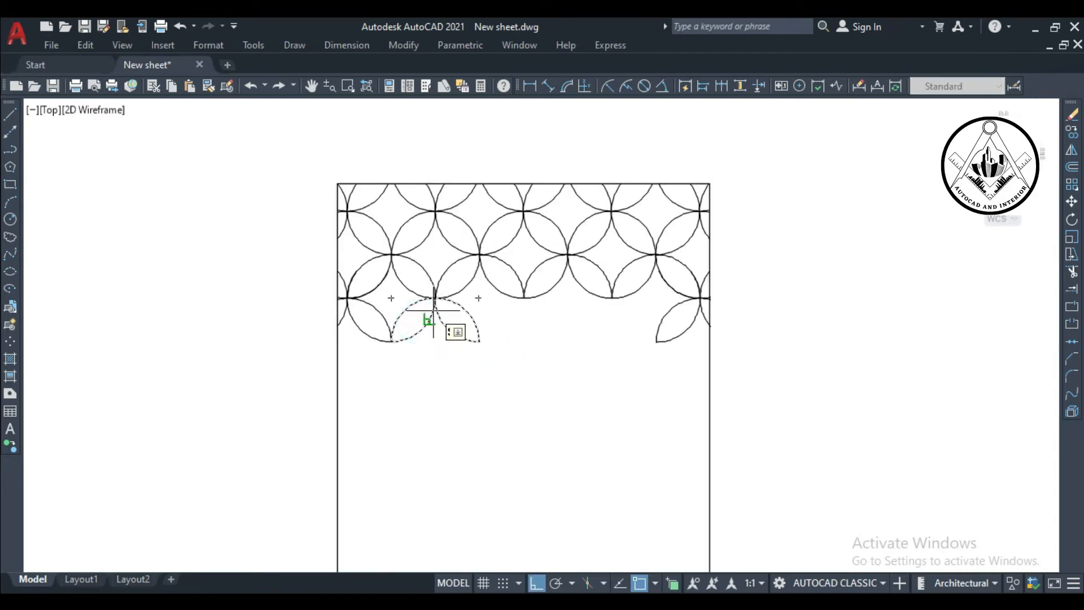
pyautogui.click(435, 298)
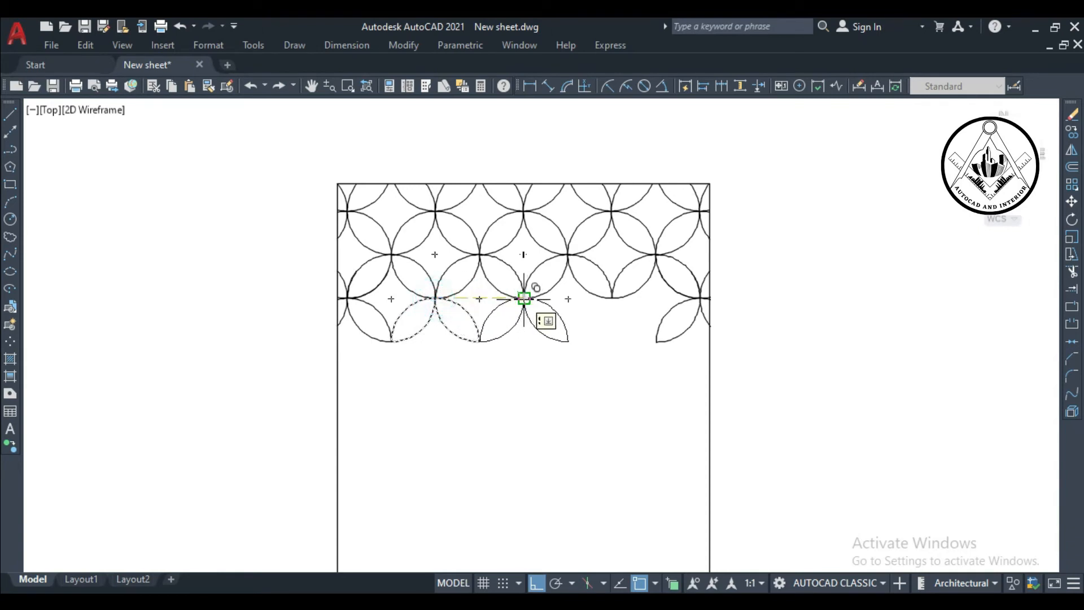
pyautogui.click(524, 298)
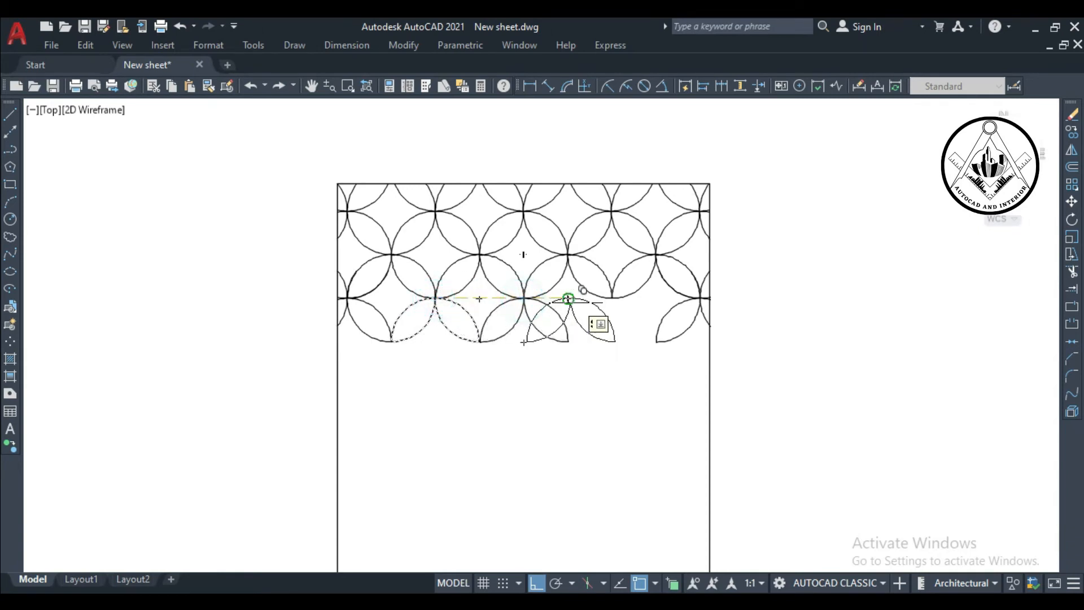
pyautogui.click(612, 298)
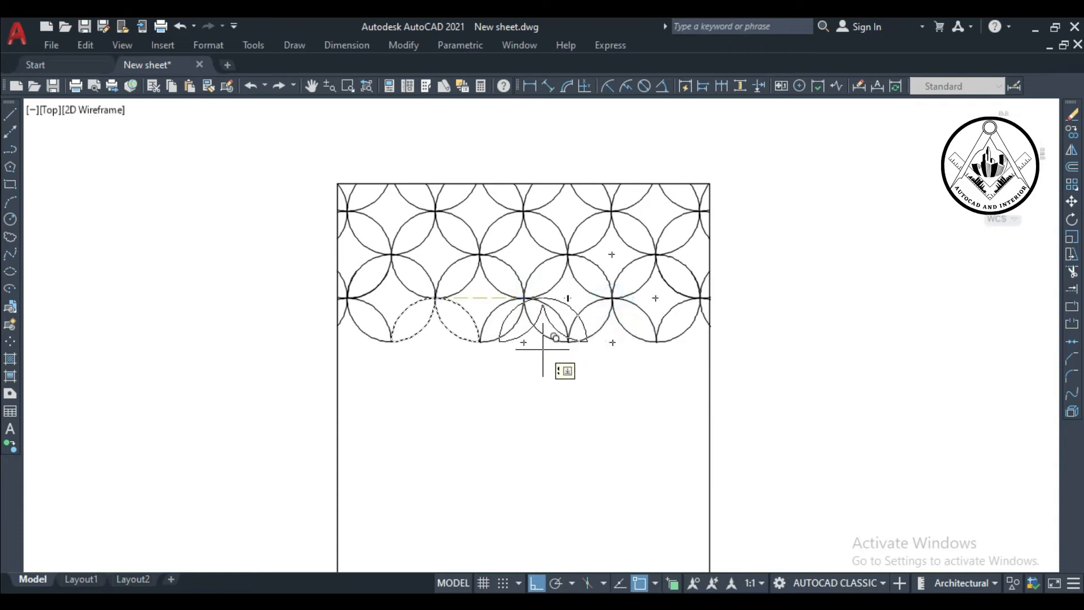
pyautogui.press('Escape')
pyautogui.scroll(-2, 585, 280)
pyautogui.scroll(2, 561, 347)
pyautogui.scroll(-2, 556, 355)
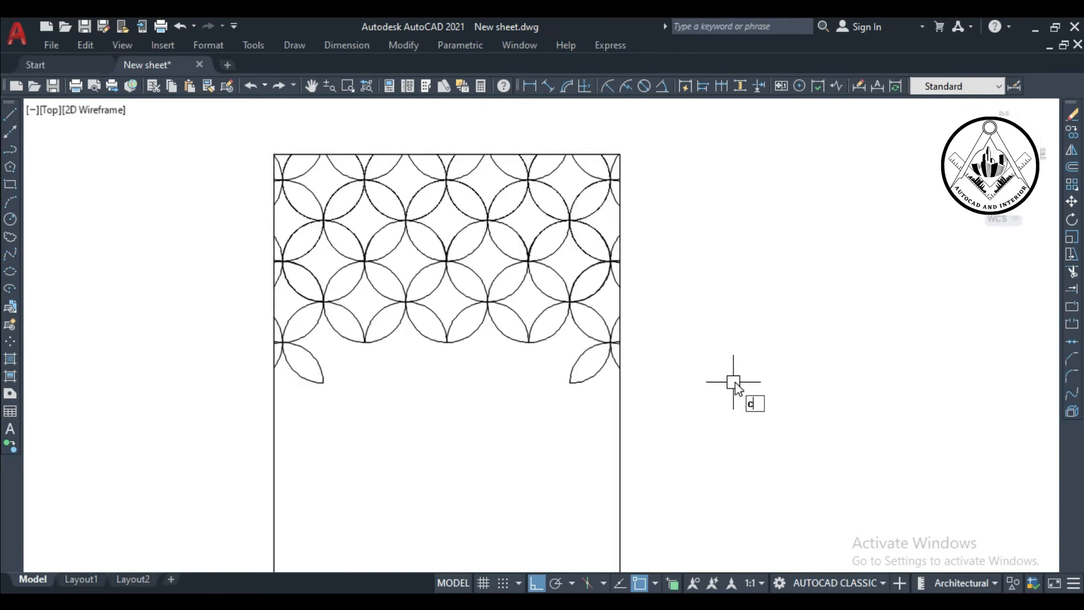
# Step: Copy the lowest flower row with its edge flowers straight down, from the upper-left edge flower's centre to the lower-left edge flower's centre
pyautogui.write('o')
pyautogui.press('Return')
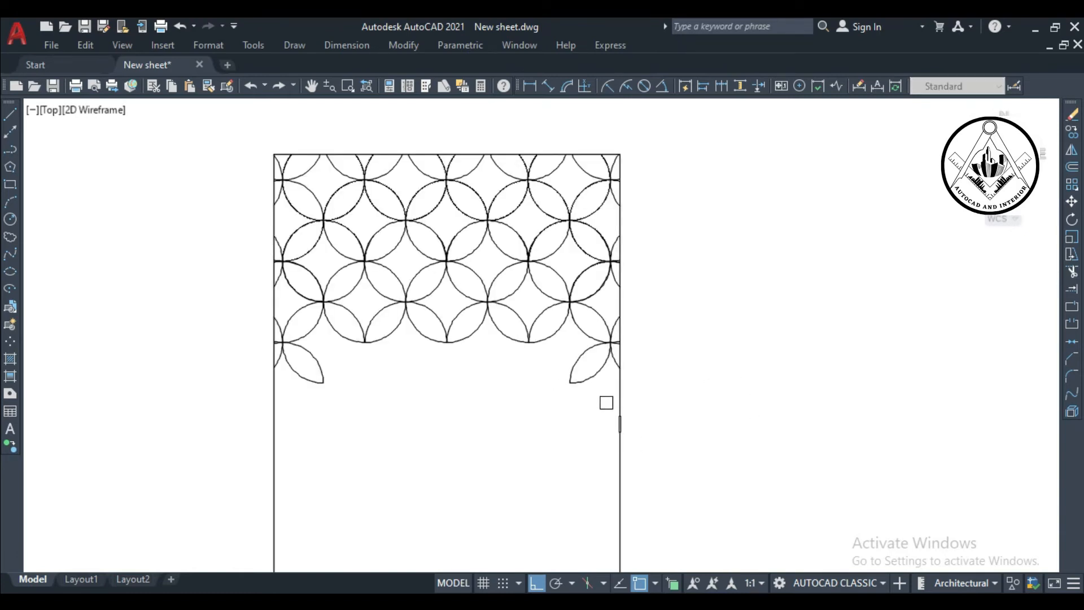
pyautogui.click(609, 387)
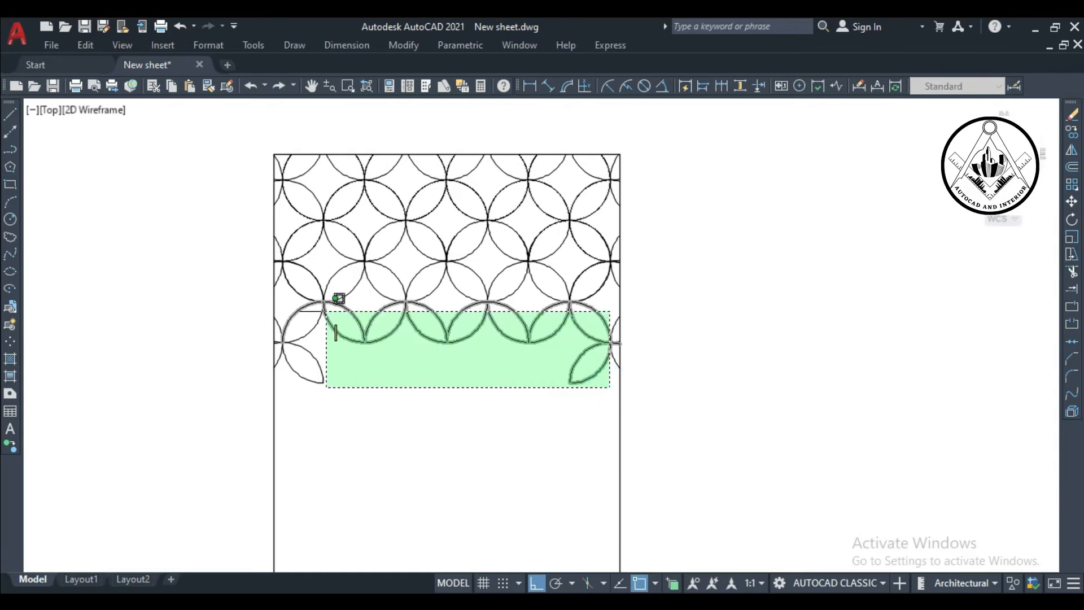
pyautogui.click(279, 308)
pyautogui.click(561, 281)
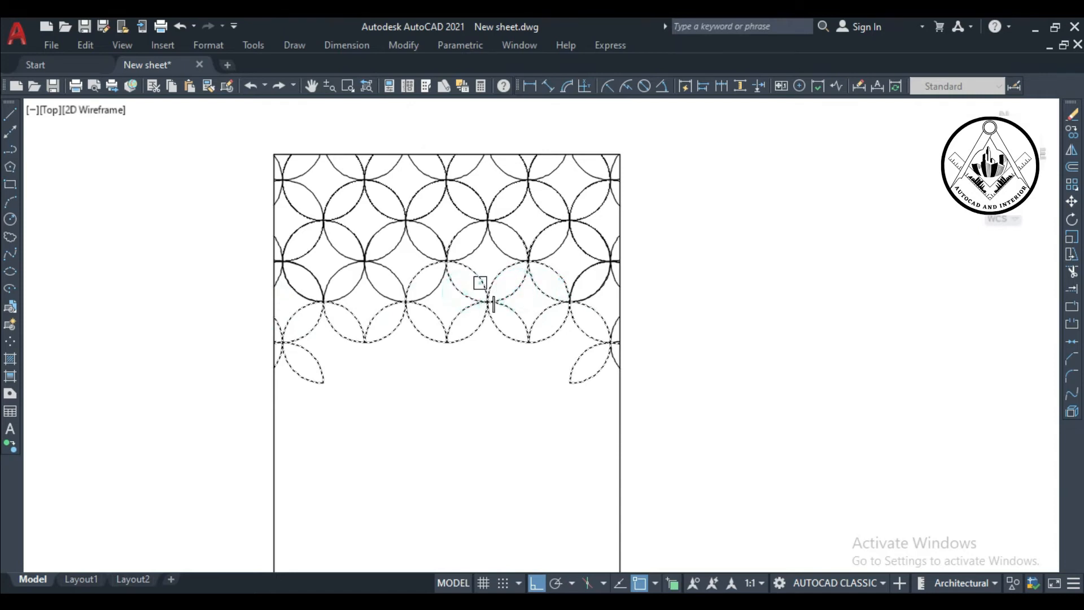
pyautogui.click(392, 283)
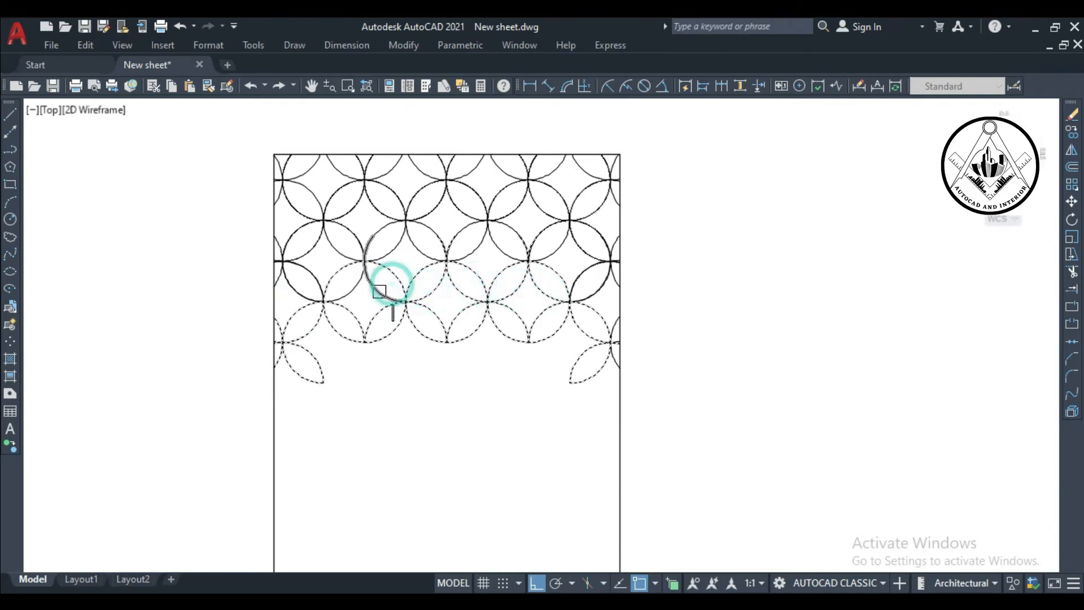
pyautogui.click(355, 293)
pyautogui.click(302, 291)
pyautogui.scroll(-2, 453, 300)
pyautogui.scroll(4, 407, 347)
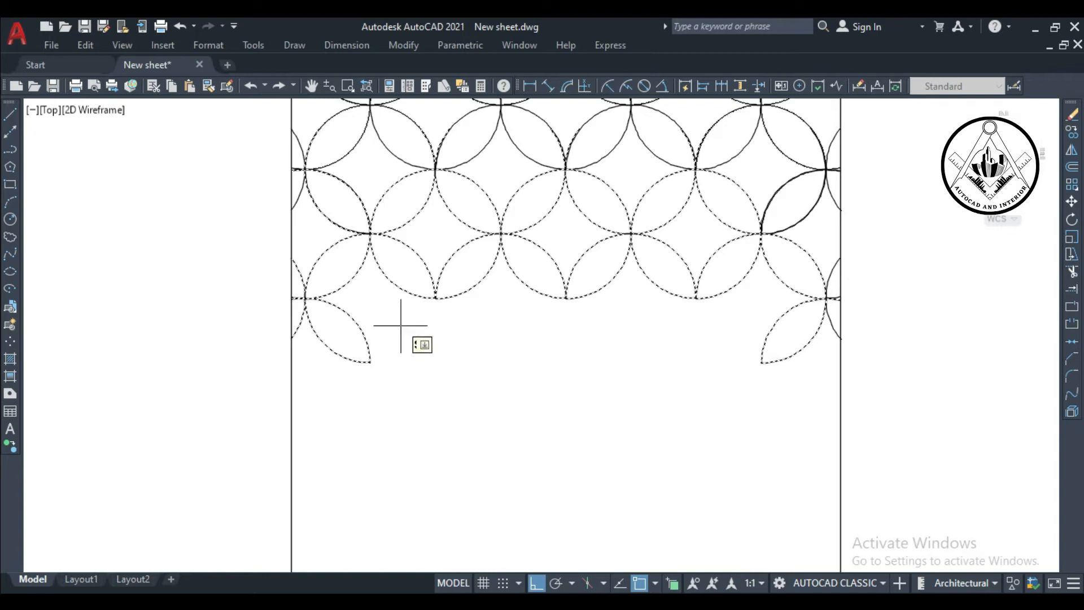
pyautogui.click(305, 169)
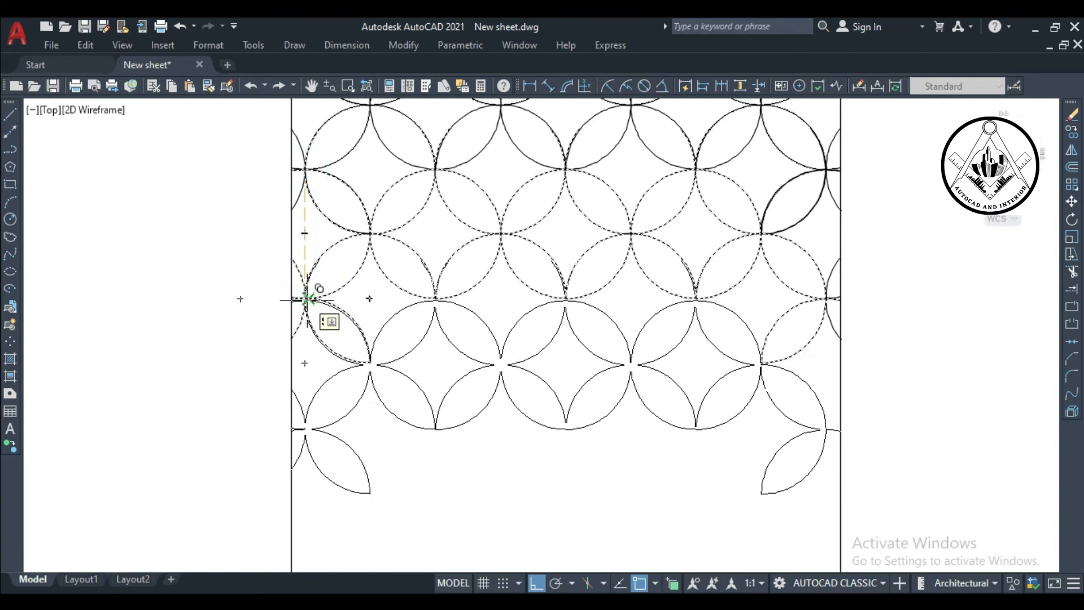
pyautogui.scroll(4, 305, 300)
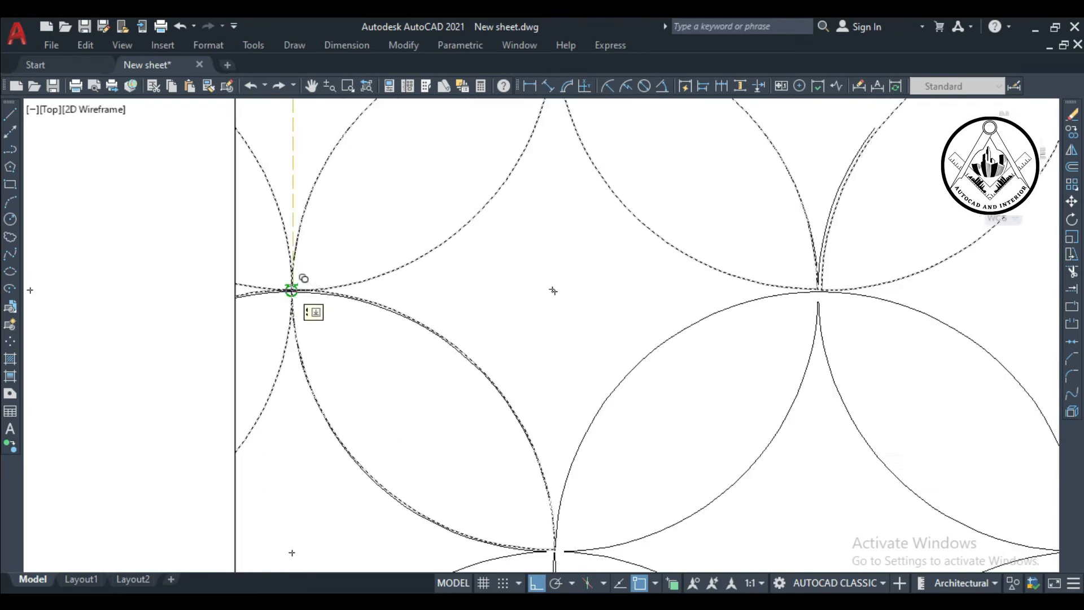
pyautogui.scroll(-5, 292, 289)
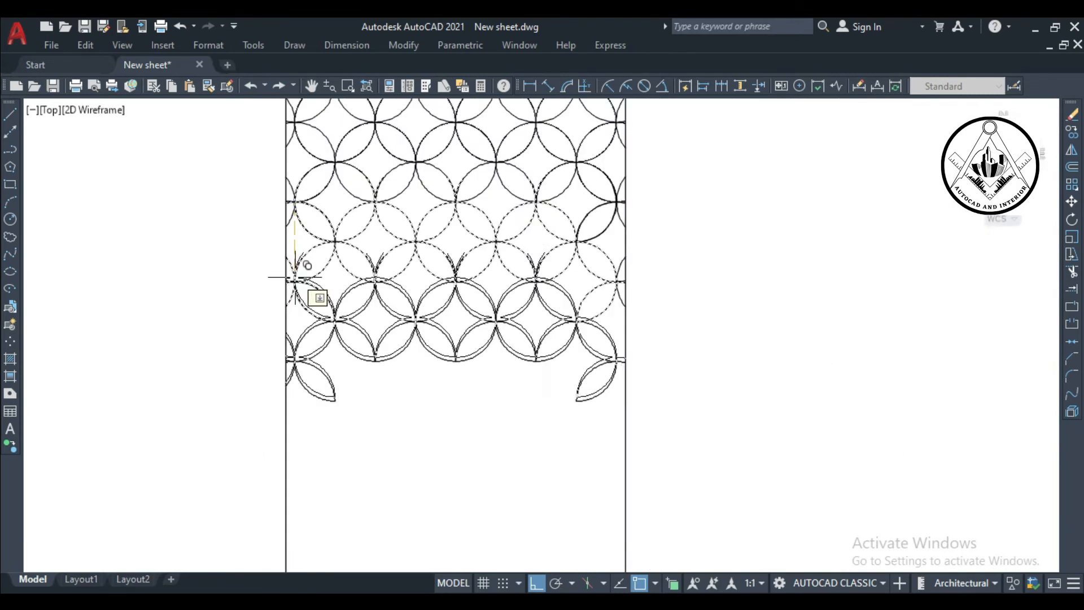
pyautogui.scroll(4, 294, 362)
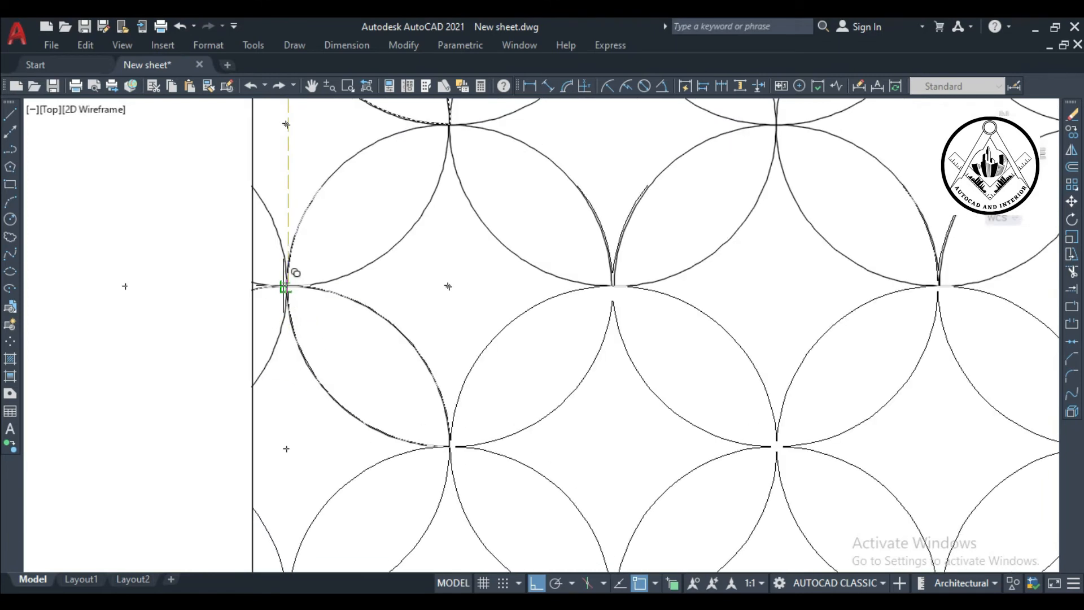
pyautogui.click(286, 283)
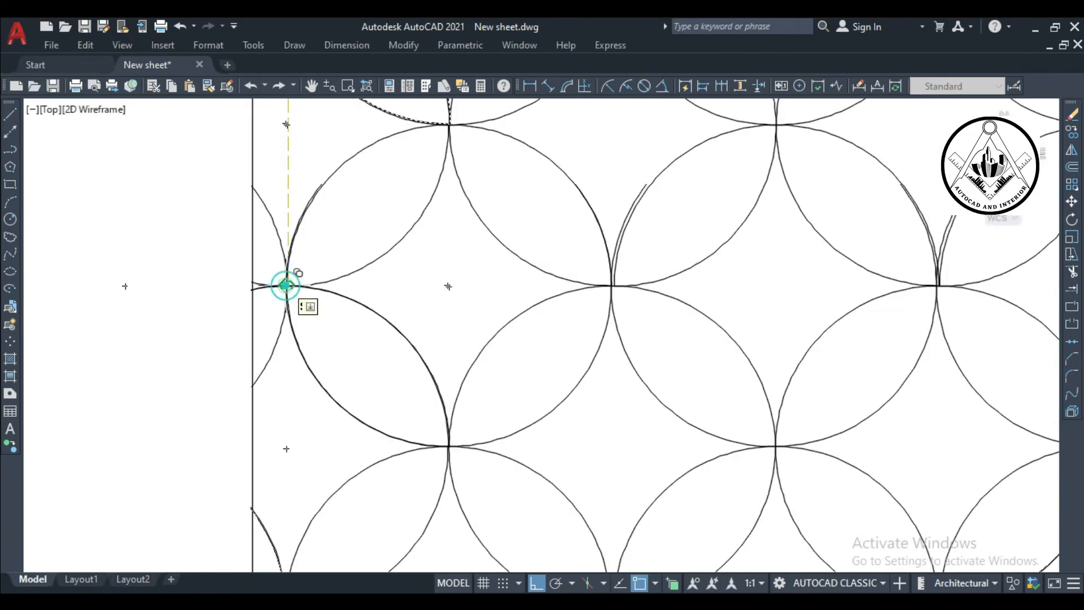
# Step: Place two further copies of the selected rows straight down, each at the centre of the lowest left edge flower
pyautogui.scroll(-8, 285, 284)
pyautogui.scroll(10, 327, 307)
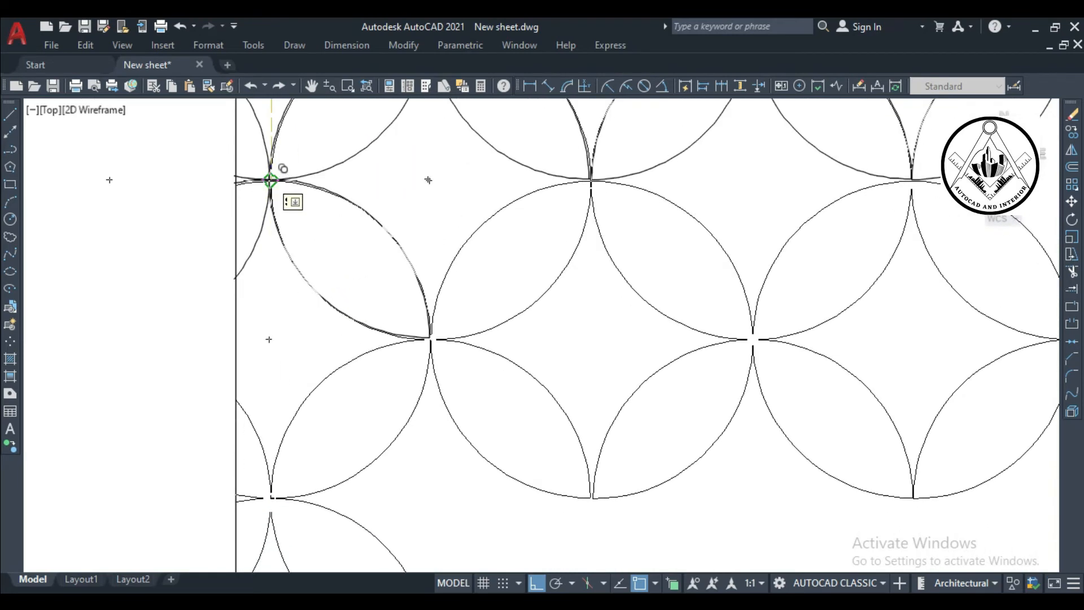
pyautogui.click(269, 179)
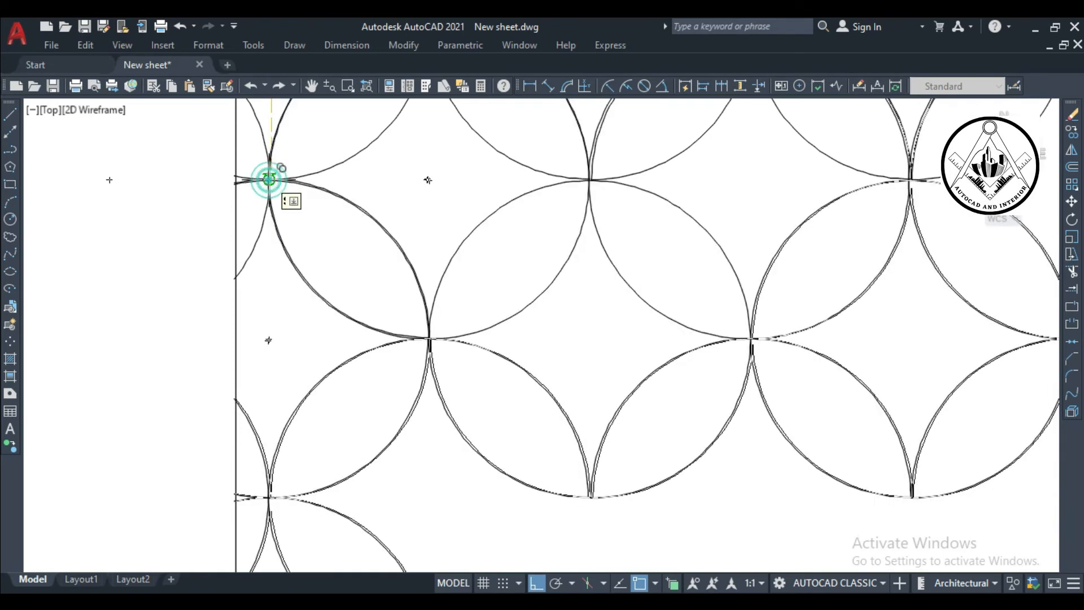
pyautogui.scroll(-8, 406, 177)
pyautogui.scroll(5, 390, 266)
pyautogui.scroll(6, 310, 218)
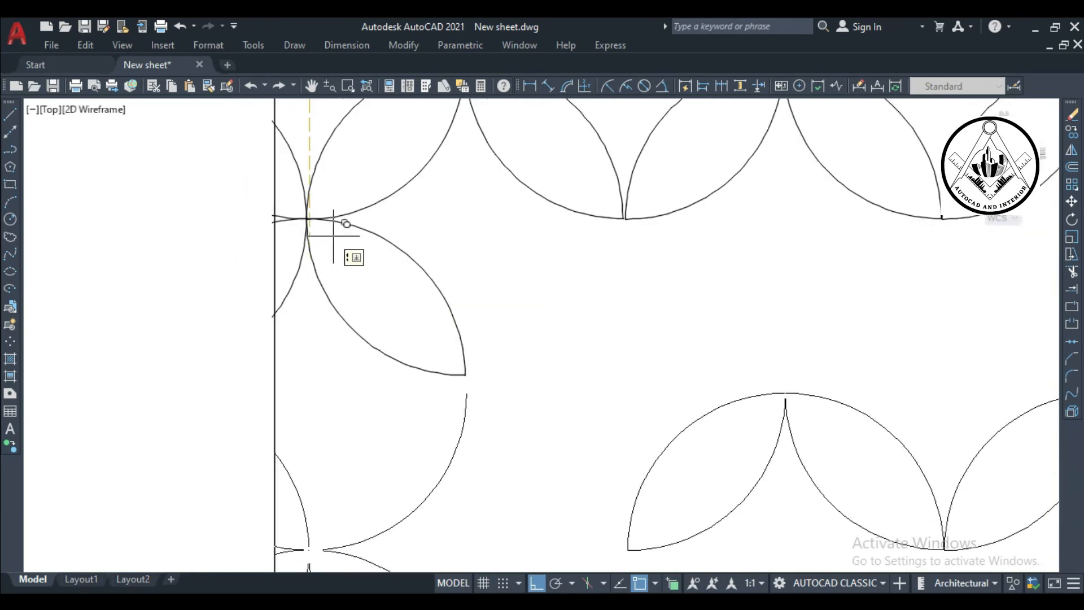
pyautogui.press('F8')
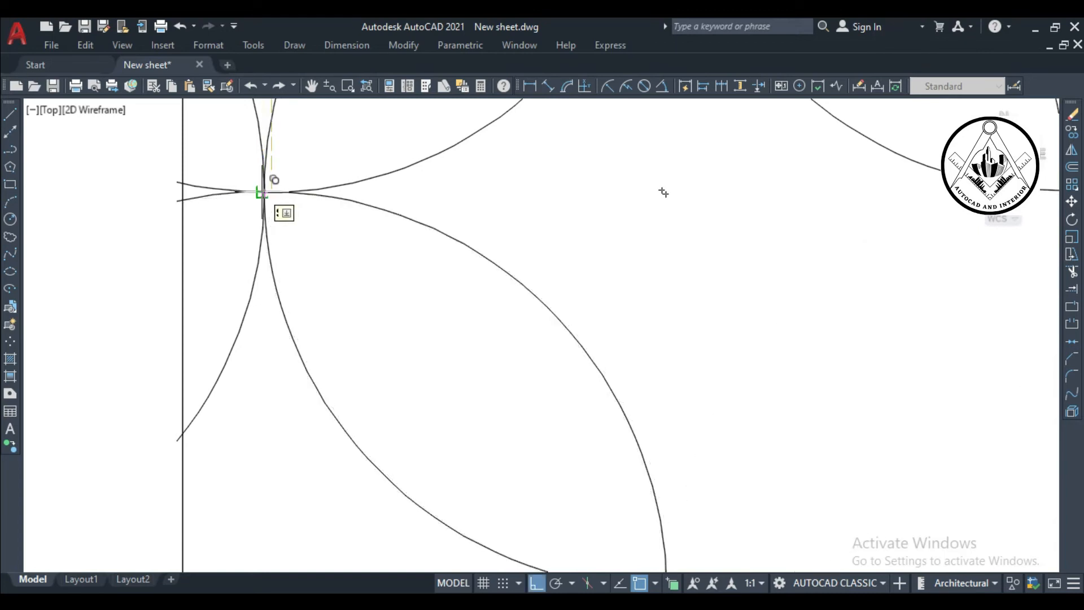
pyautogui.press('F8')
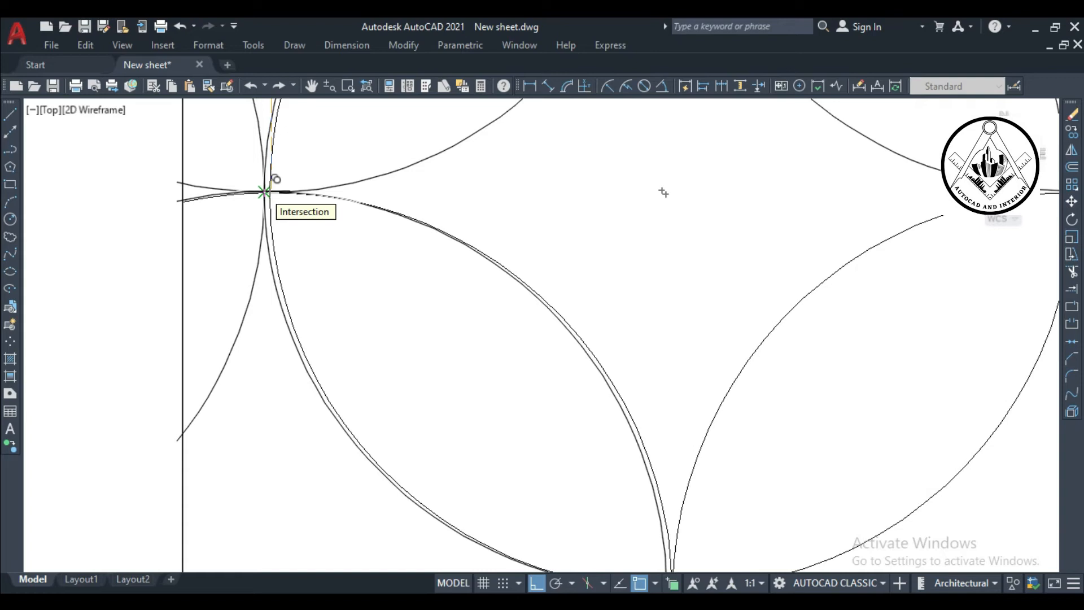
pyautogui.click(263, 192)
pyautogui.scroll(-6, 310, 213)
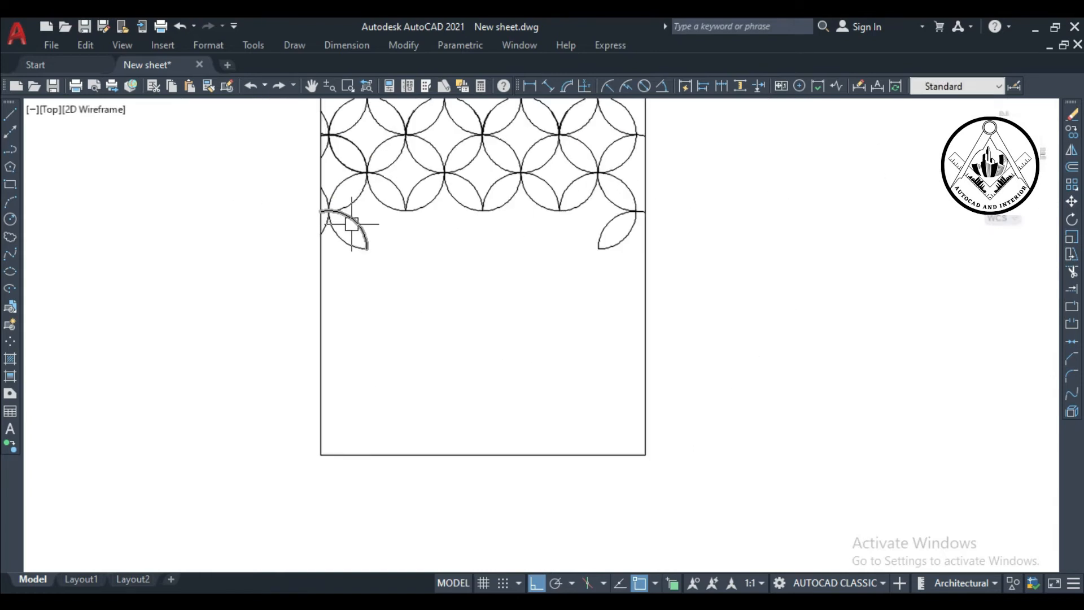
pyautogui.scroll(-4, 516, 217)
pyautogui.scroll(5, 535, 279)
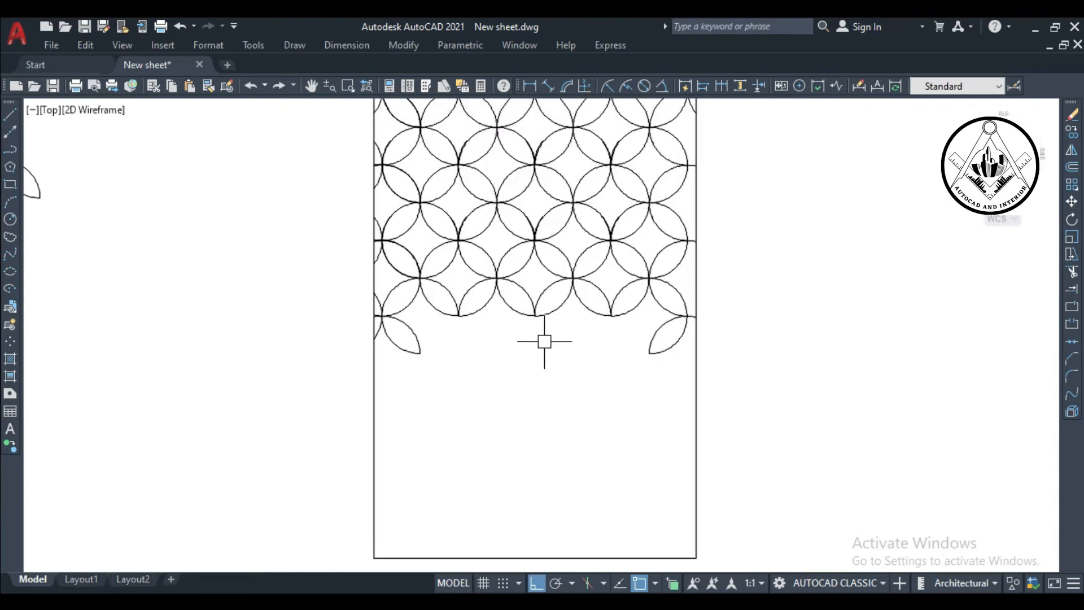
pyautogui.write('o')
pyautogui.press('Return')
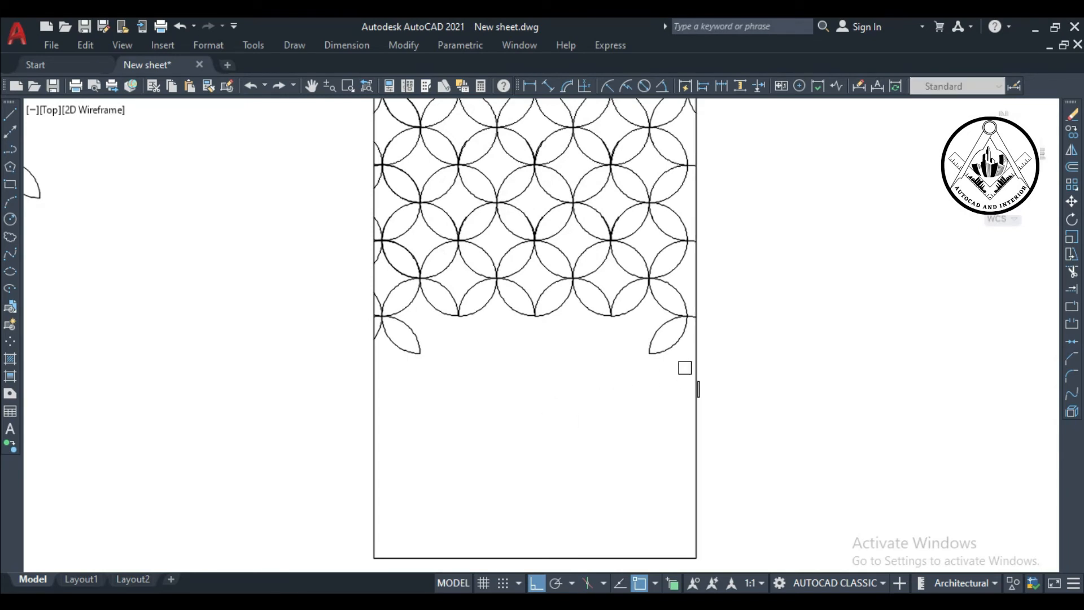
pyautogui.scroll(-2, 666, 381)
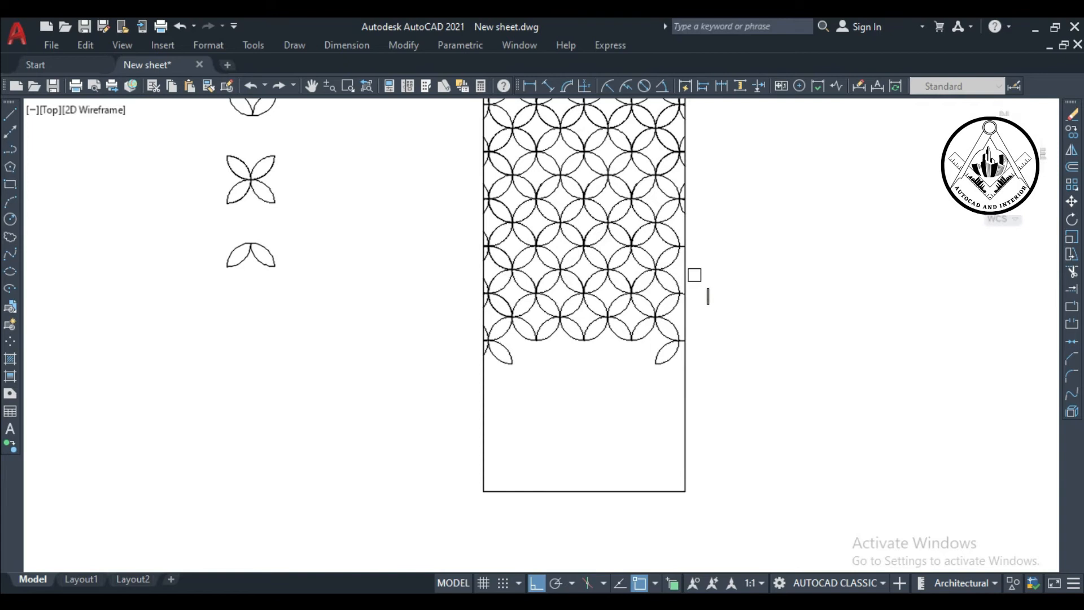
pyautogui.scroll(2, 735, 226)
pyautogui.press('Escape')
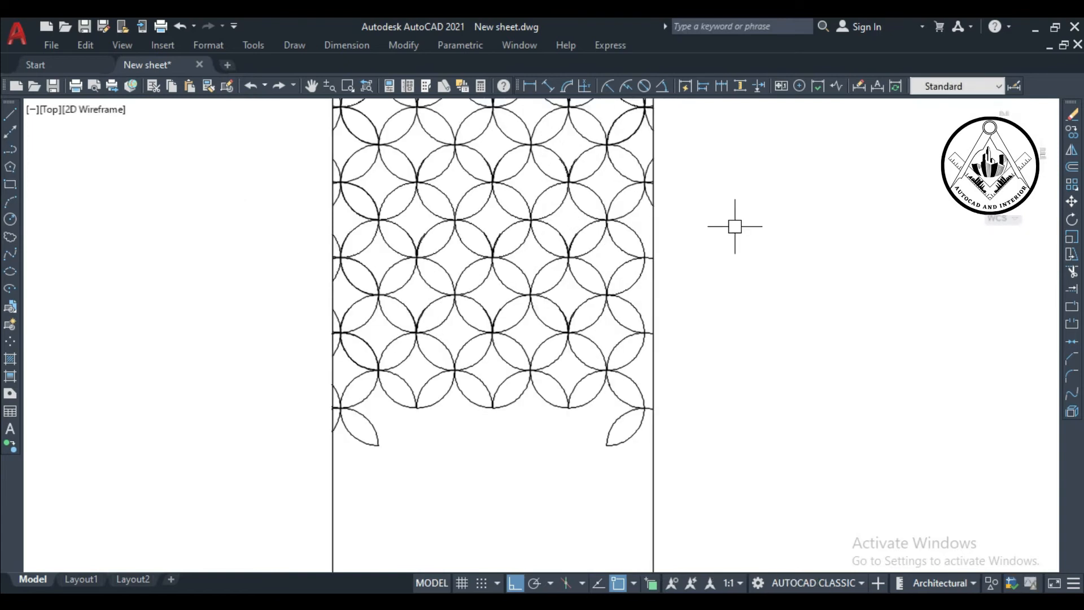
# Step: Copy the trimmed petal arcs at the frame's right edge by their junction point straight down to each incomplete right edge flower's centre
pyautogui.write('o')
pyautogui.press('Return')
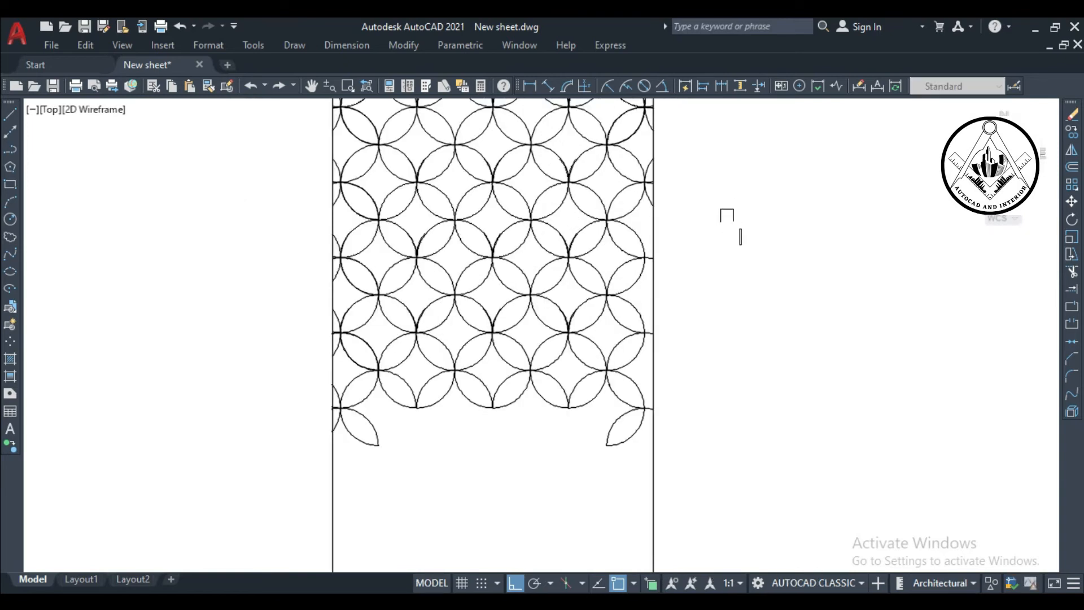
pyautogui.scroll(4, 673, 184)
pyautogui.click(625, 174)
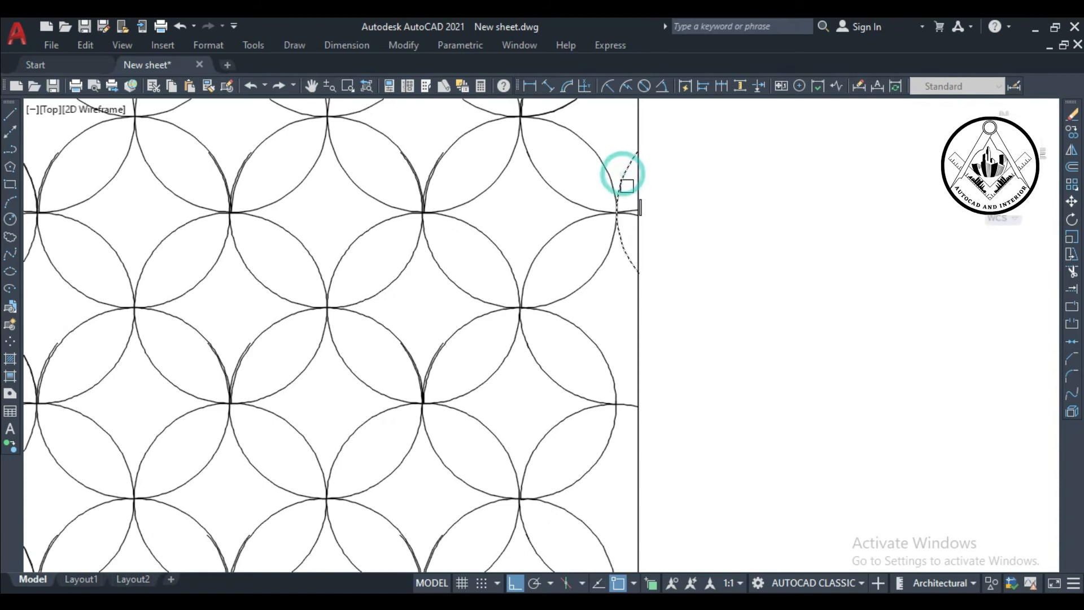
pyautogui.click(617, 210)
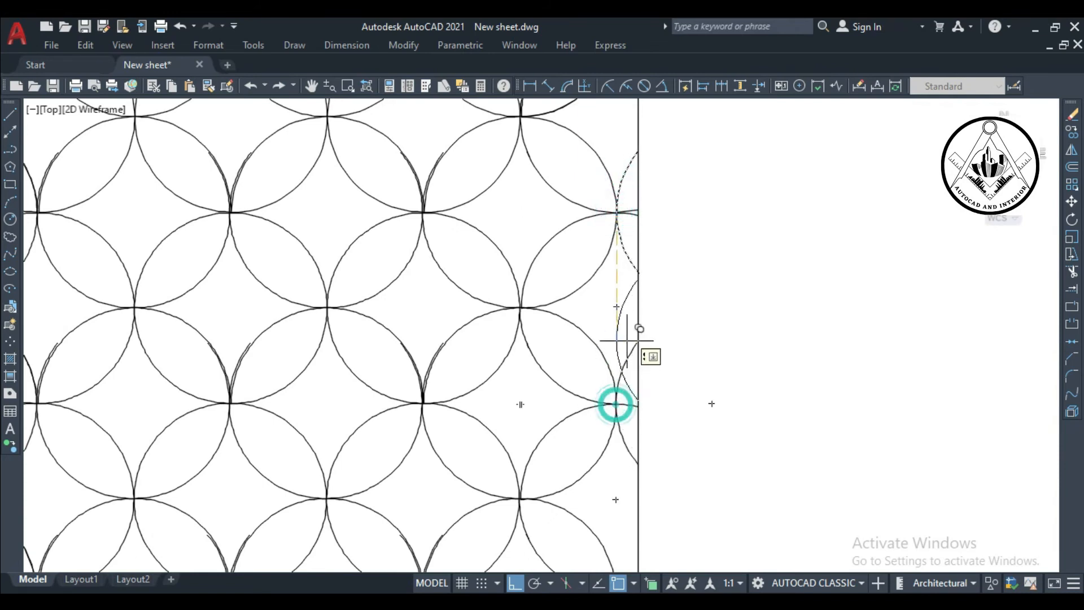
pyautogui.scroll(-4, 615, 404)
pyautogui.scroll(4, 638, 373)
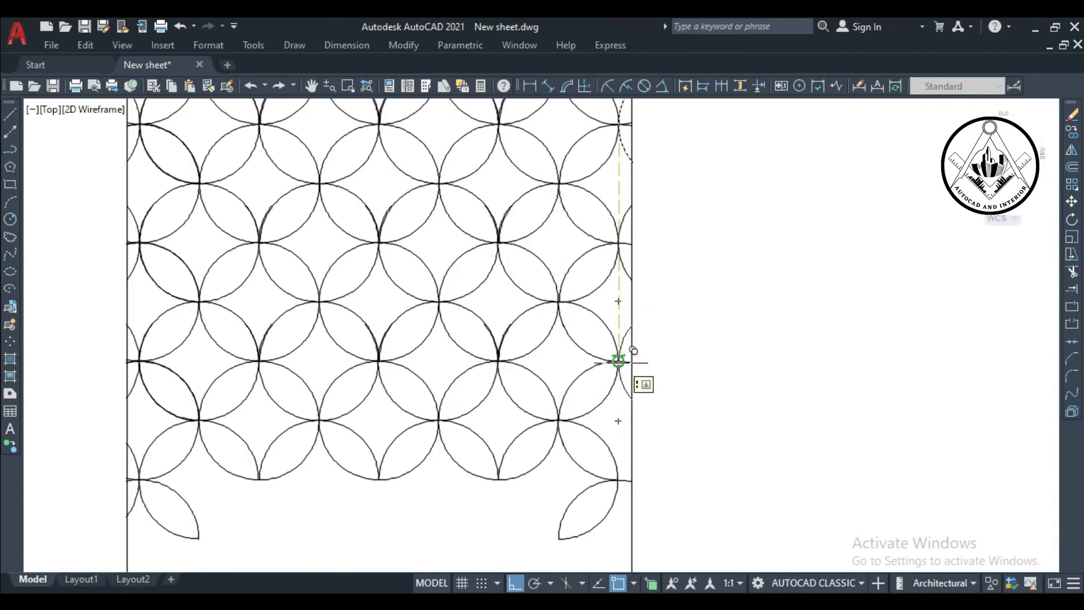
pyautogui.scroll(-4, 617, 363)
pyautogui.scroll(6, 610, 387)
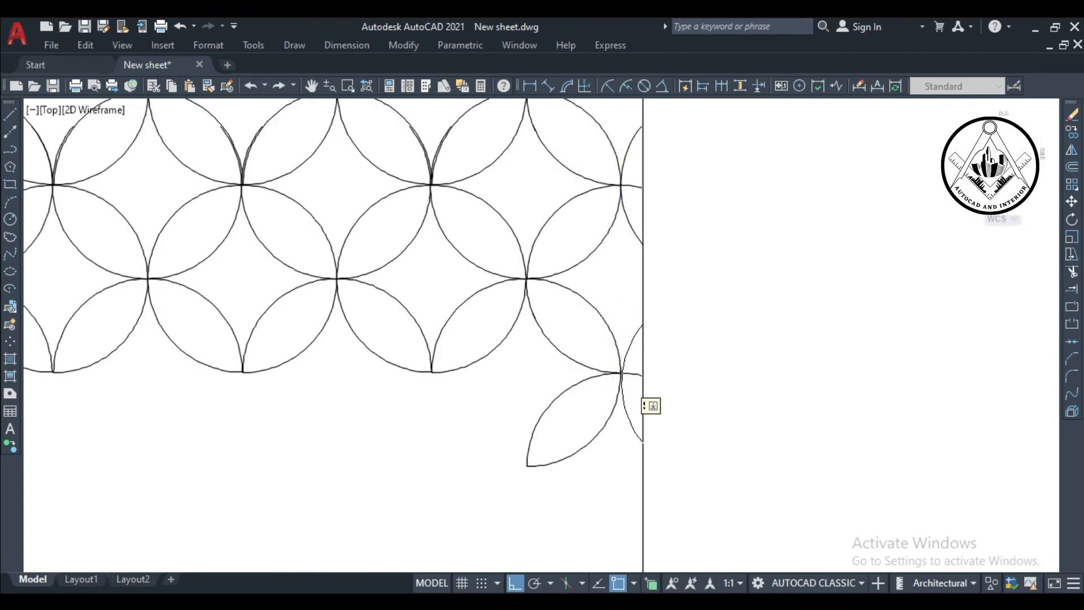
pyautogui.click(621, 372)
pyautogui.scroll(-5, 661, 350)
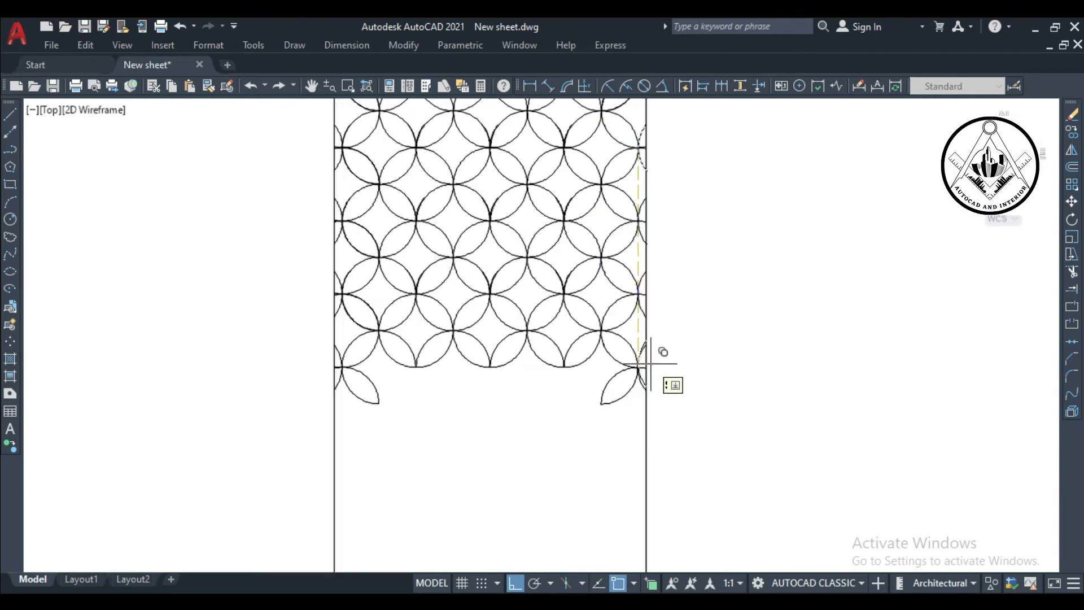
pyautogui.press('Escape')
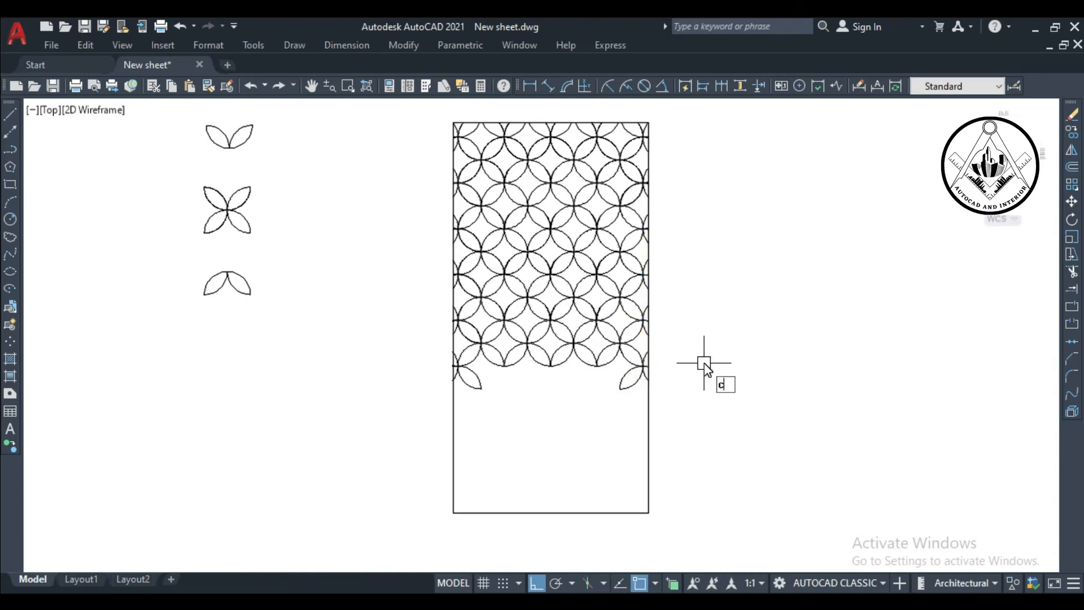
# Step: Copy the lowest flower rows with their edge flowers straight down, from the upper right edge flower's centre to the one below
pyautogui.write('o')
pyautogui.press('Return')
pyautogui.scroll(2, 602, 410)
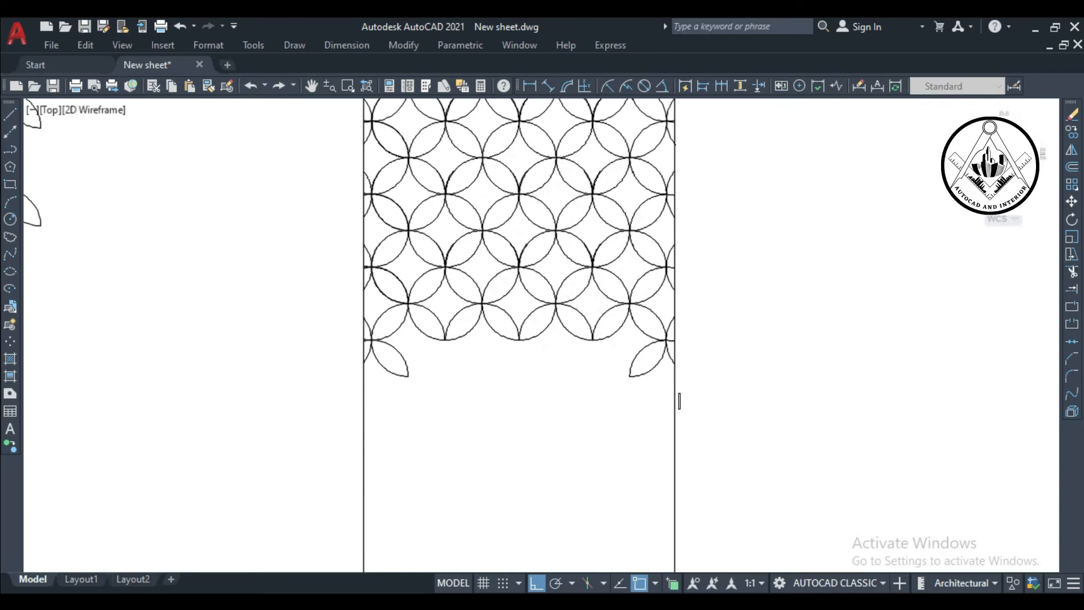
pyautogui.click(666, 380)
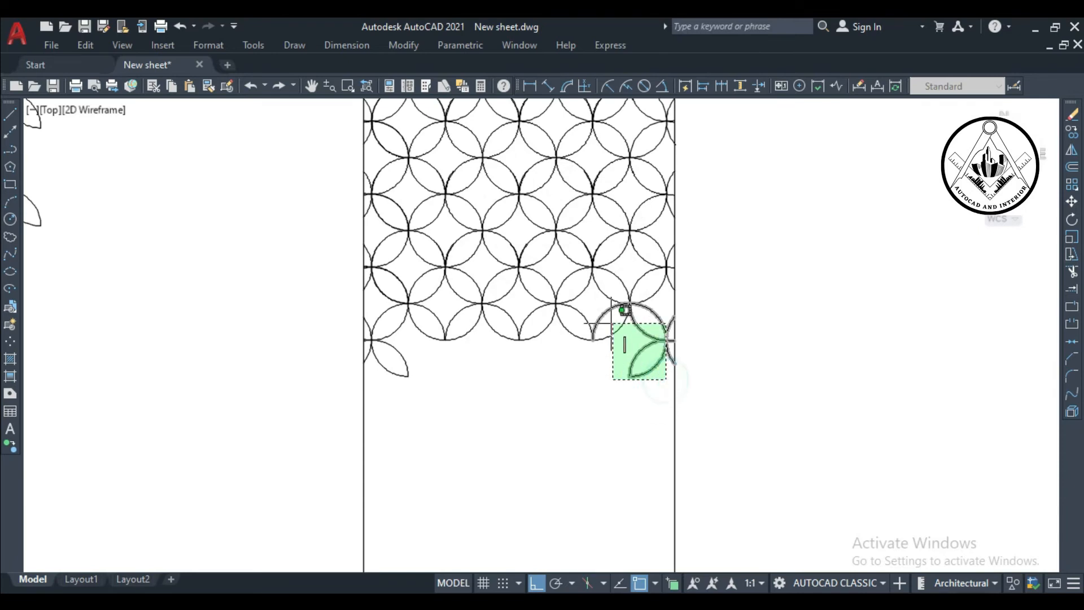
pyautogui.click(369, 289)
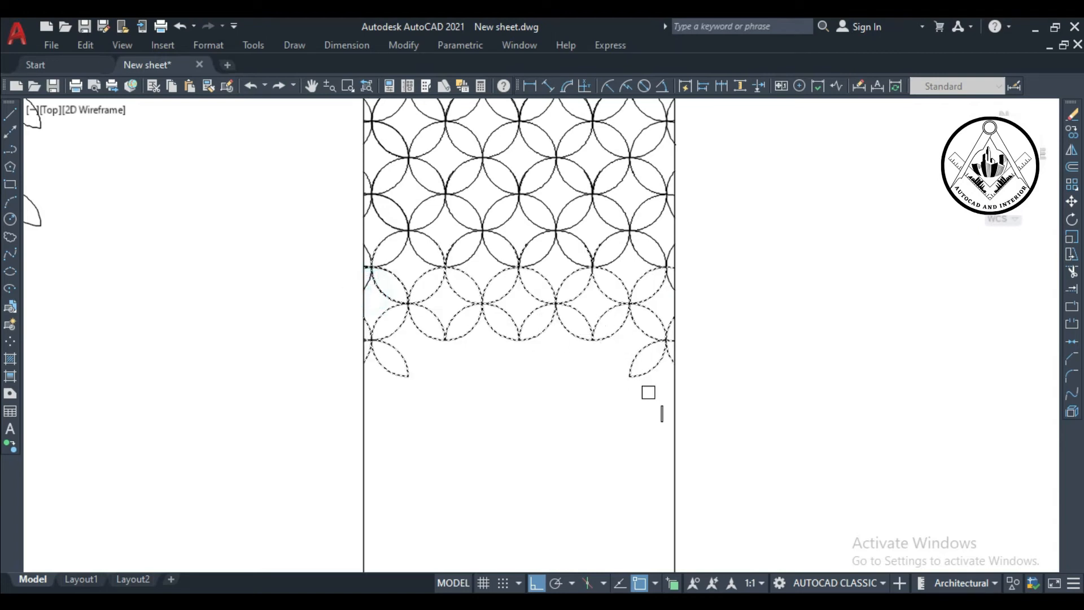
pyautogui.scroll(2, 648, 392)
pyautogui.press('Return')
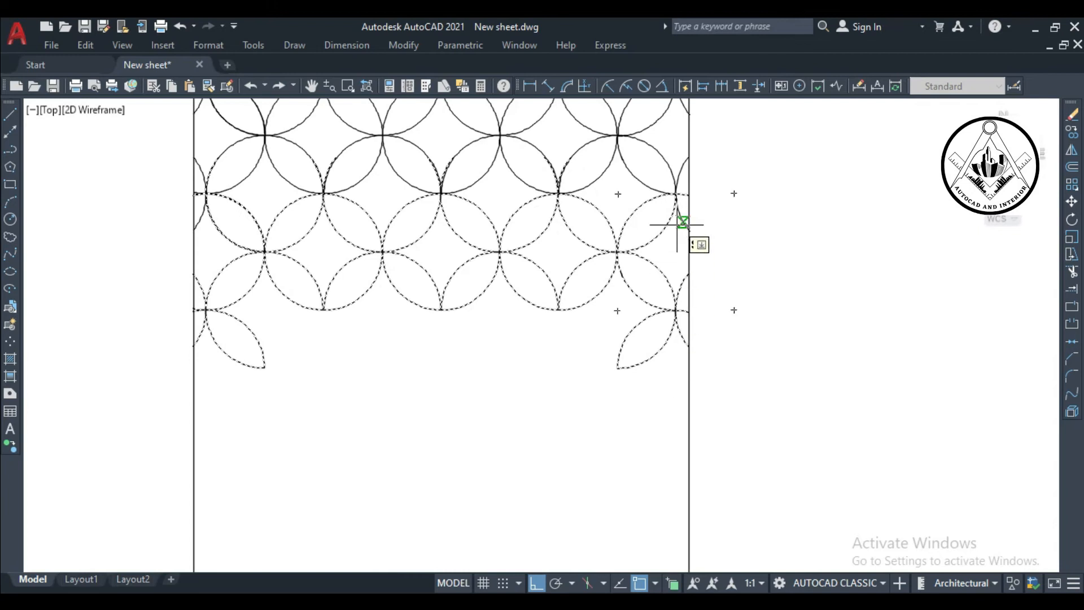
pyautogui.click(676, 193)
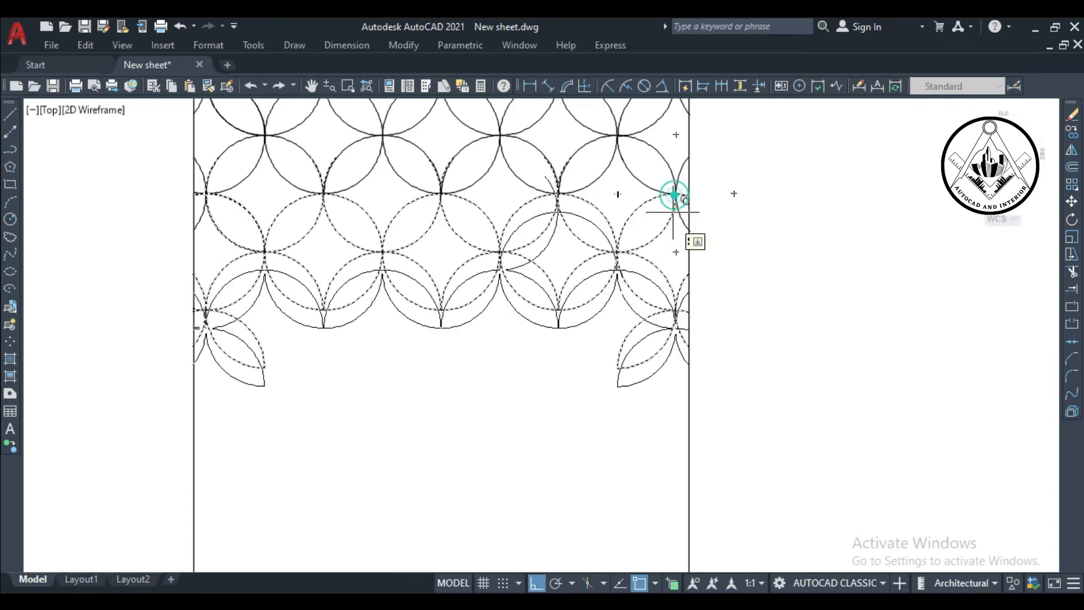
pyautogui.click(675, 310)
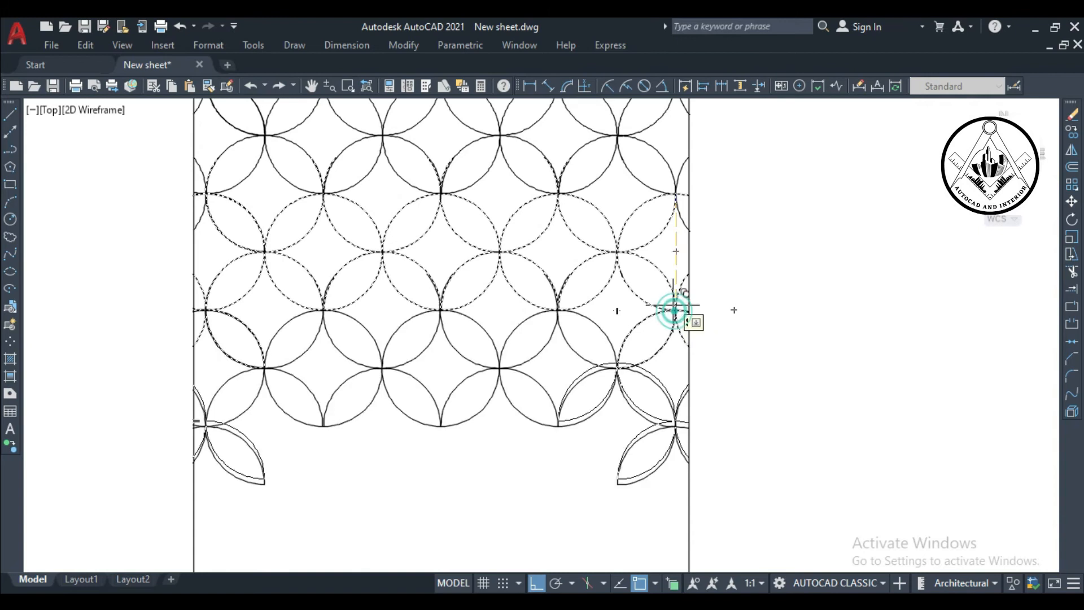
# Step: Place further copies of the selected rows straight down at each lowest right edge flower's centre until they pass the frame's lower edge
pyautogui.scroll(-5, 672, 310)
pyautogui.scroll(5, 672, 363)
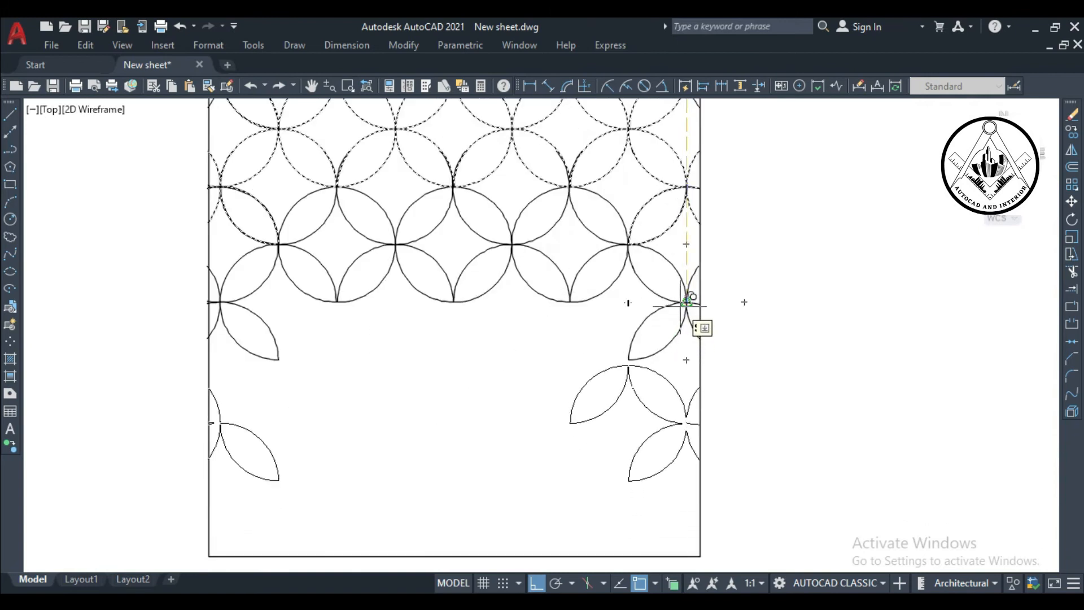
pyautogui.scroll(-4, 693, 316)
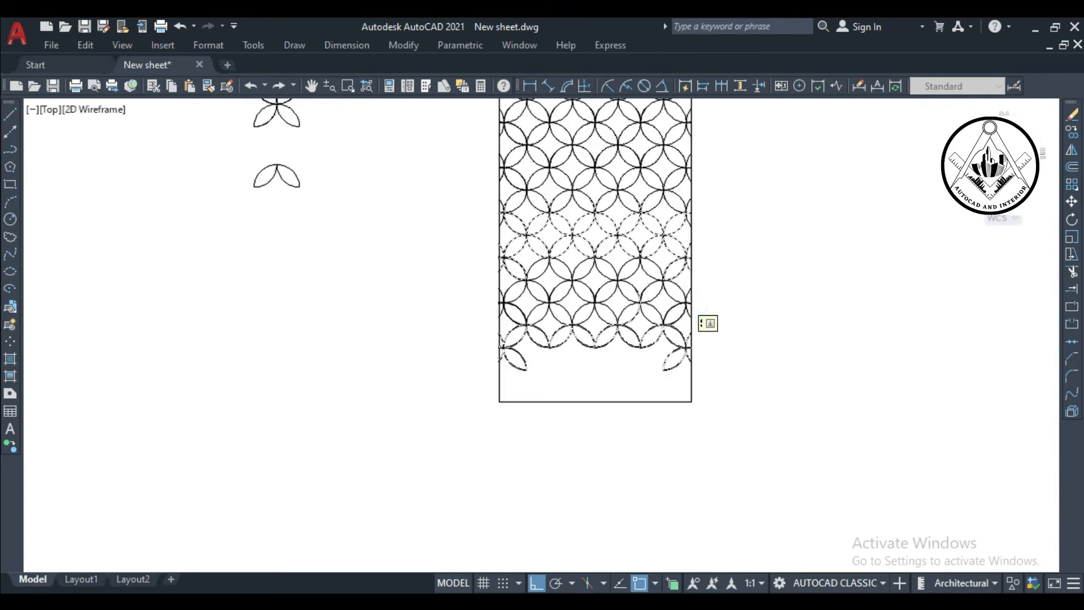
pyautogui.scroll(4, 690, 361)
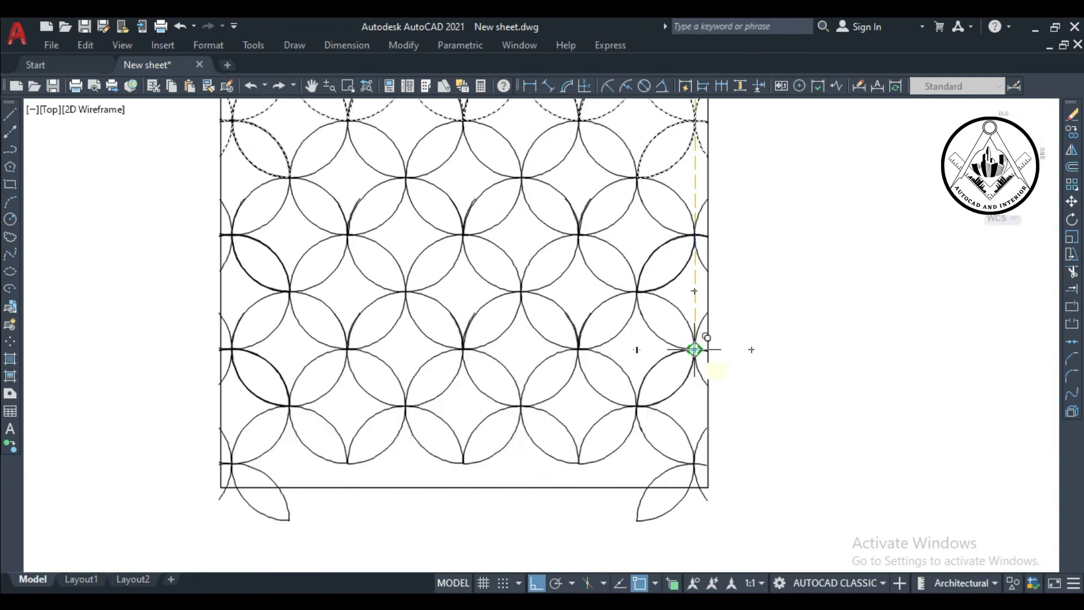
pyautogui.scroll(-2, 693, 350)
pyautogui.scroll(4, 693, 407)
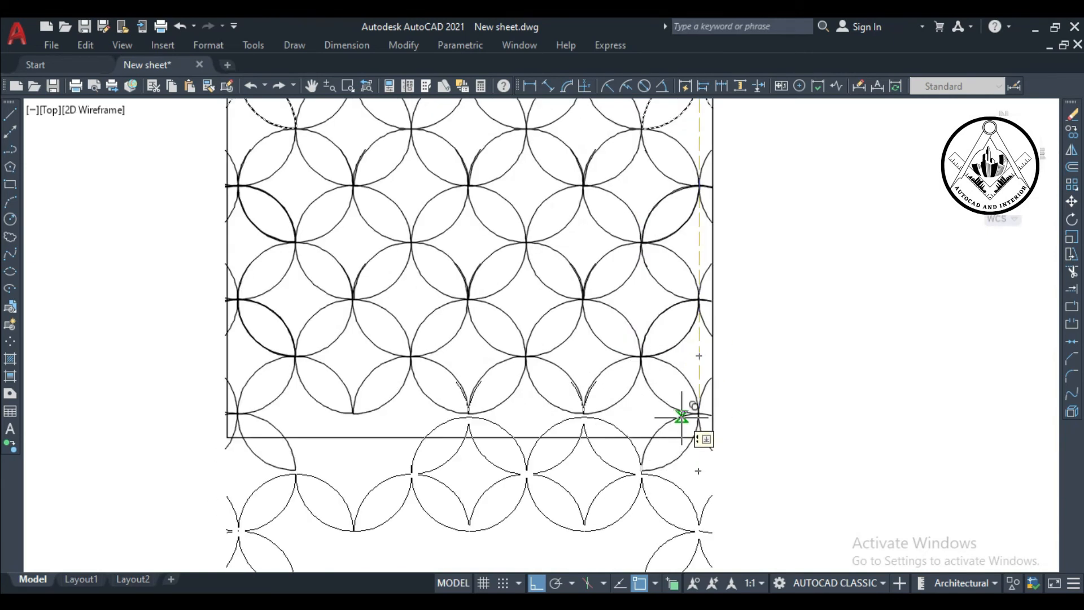
pyautogui.scroll(-4, 689, 420)
pyautogui.scroll(4, 685, 426)
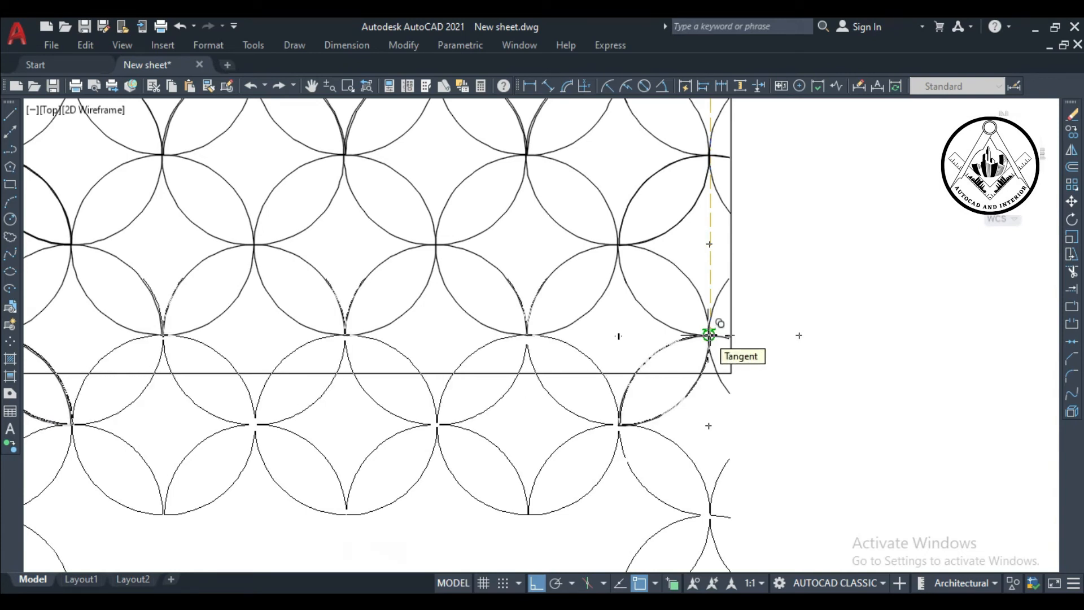
pyautogui.click(709, 335)
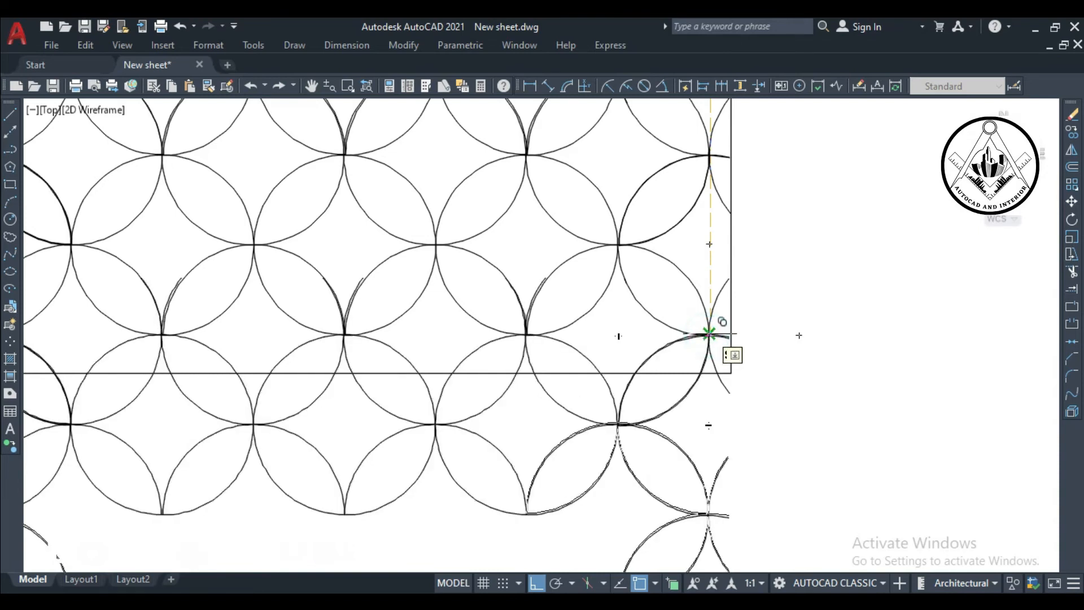
pyautogui.scroll(-6, 708, 335)
pyautogui.press('Escape')
pyautogui.scroll(2, 709, 388)
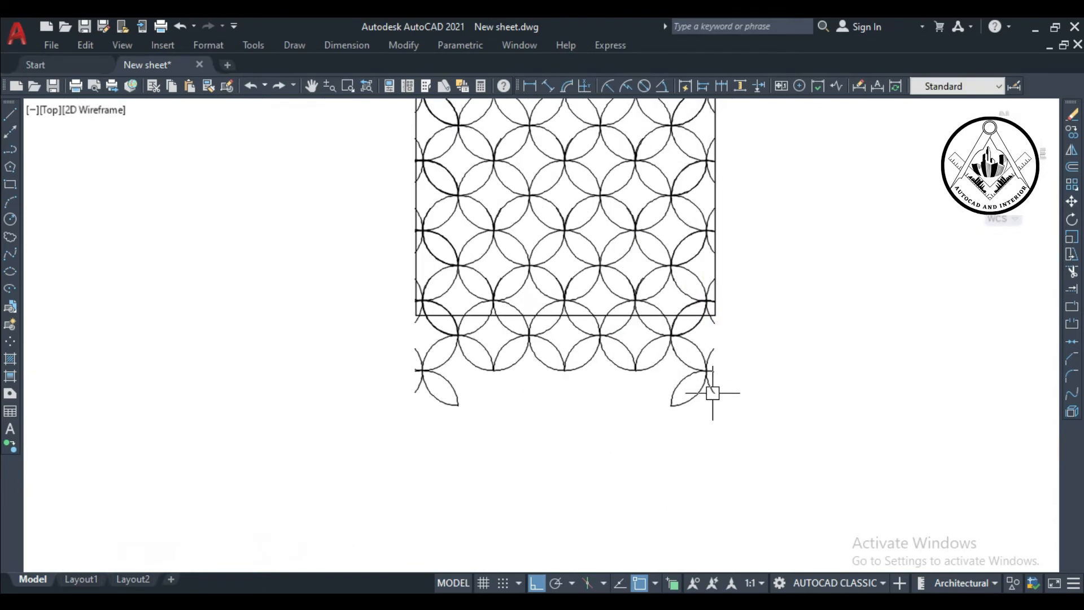
# Step: Trim the petals that extend below the frame's lower edge, using the frame as the cutting boundary
pyautogui.press('Return')
pyautogui.press('Return')
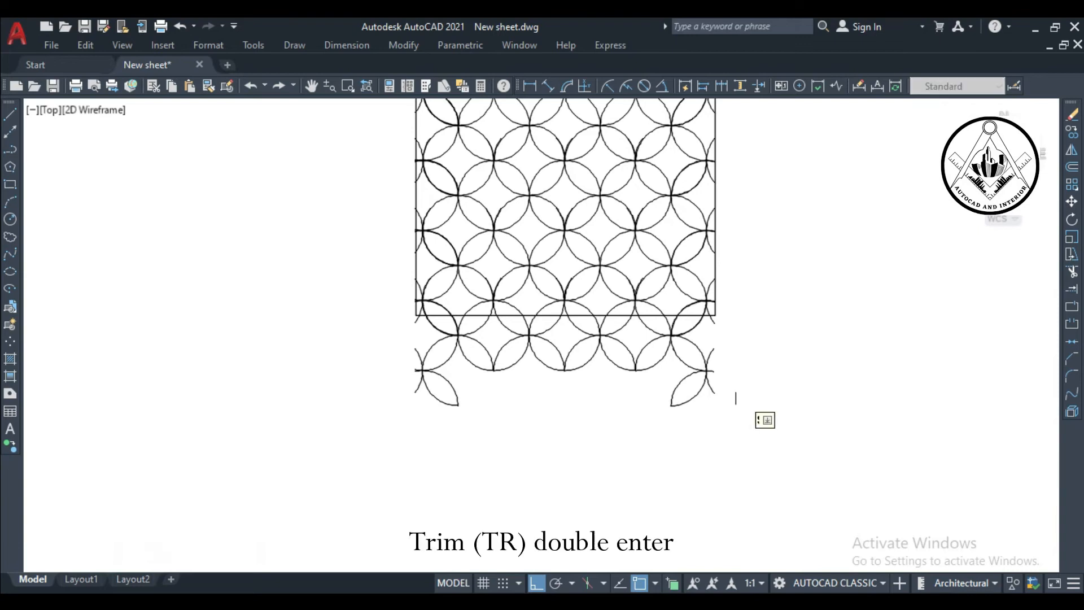
pyautogui.click(764, 415)
pyautogui.click(352, 340)
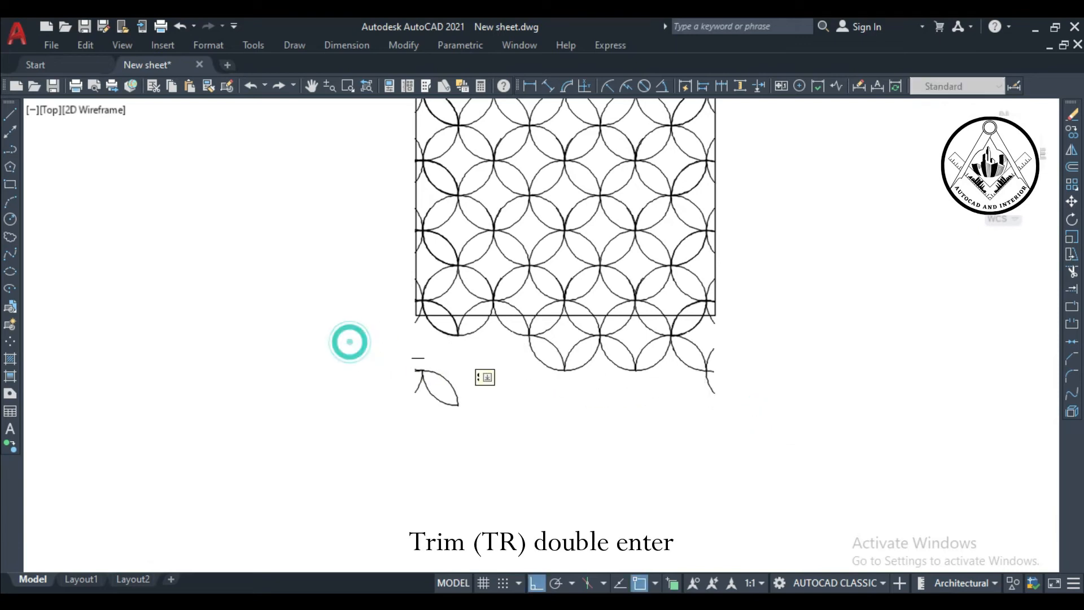
pyautogui.click(746, 348)
pyautogui.click(430, 327)
pyautogui.click(747, 411)
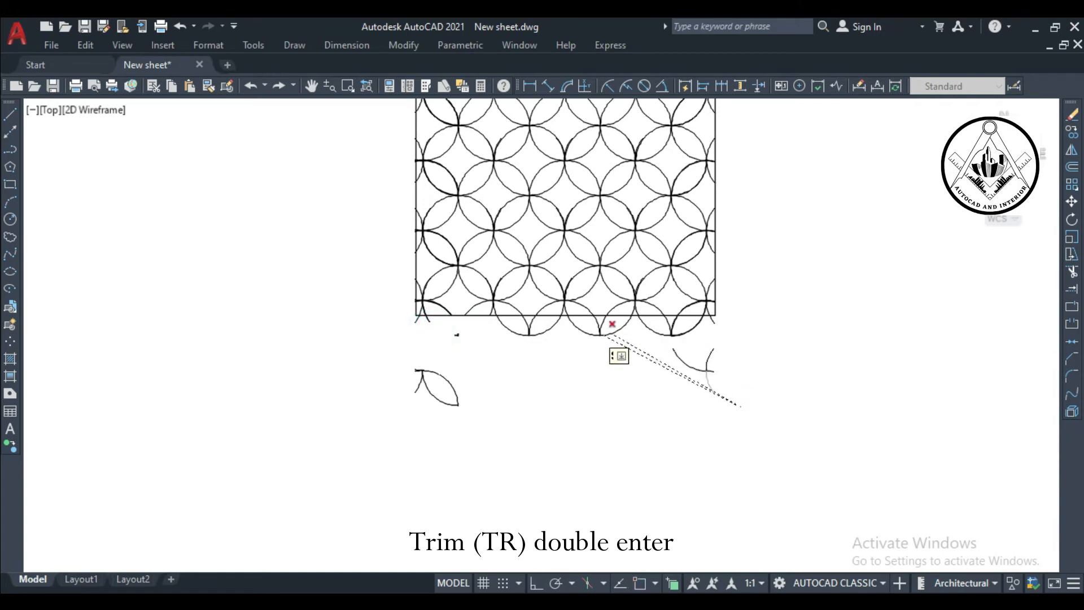
pyautogui.click(373, 366)
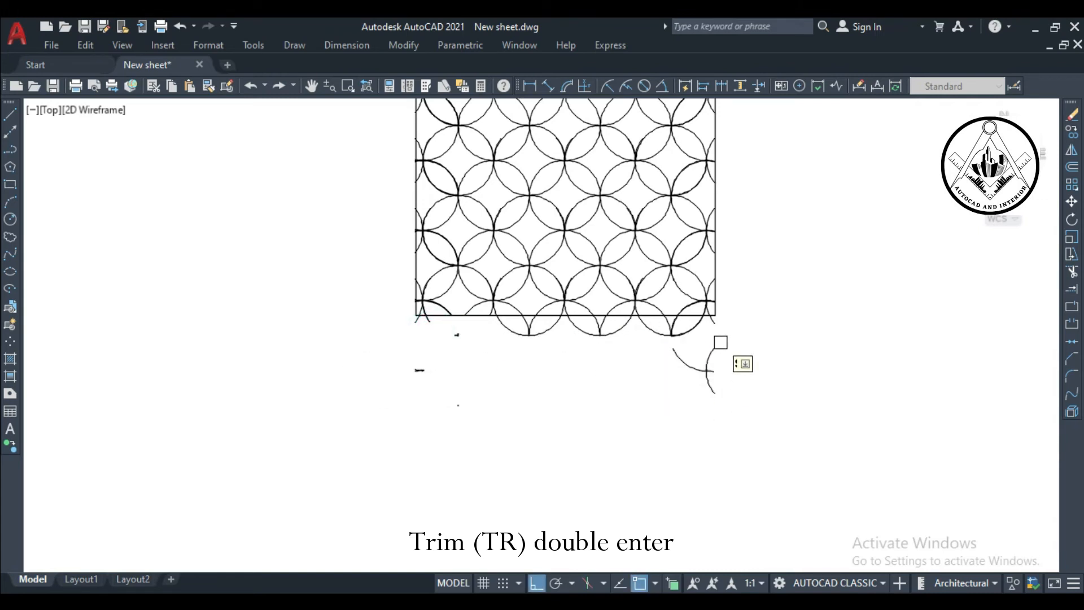
pyautogui.click(735, 335)
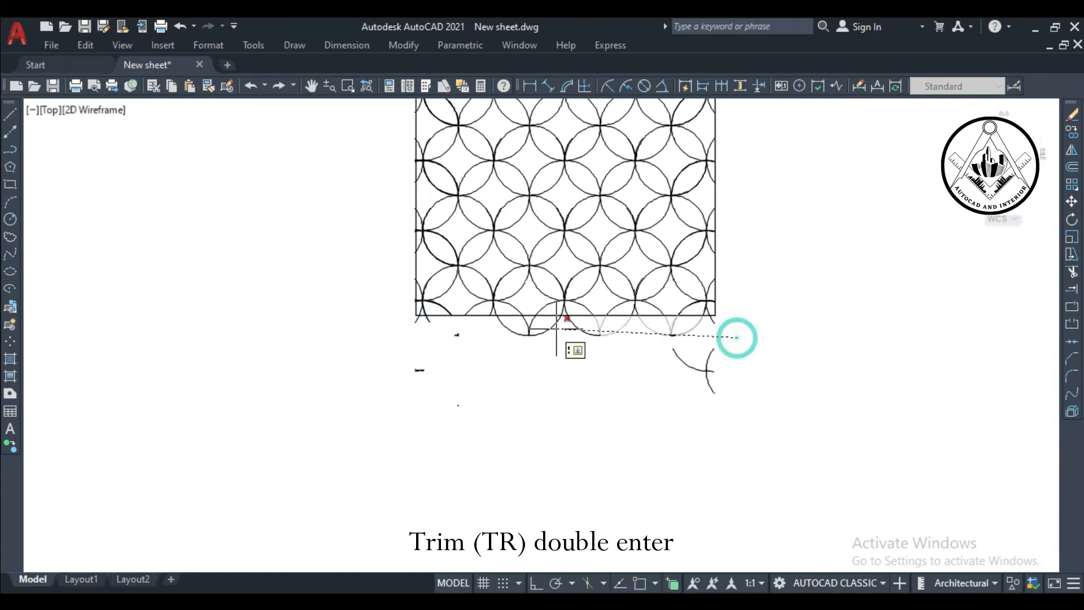
pyautogui.click(461, 324)
pyautogui.scroll(4, 706, 321)
pyautogui.click(727, 309)
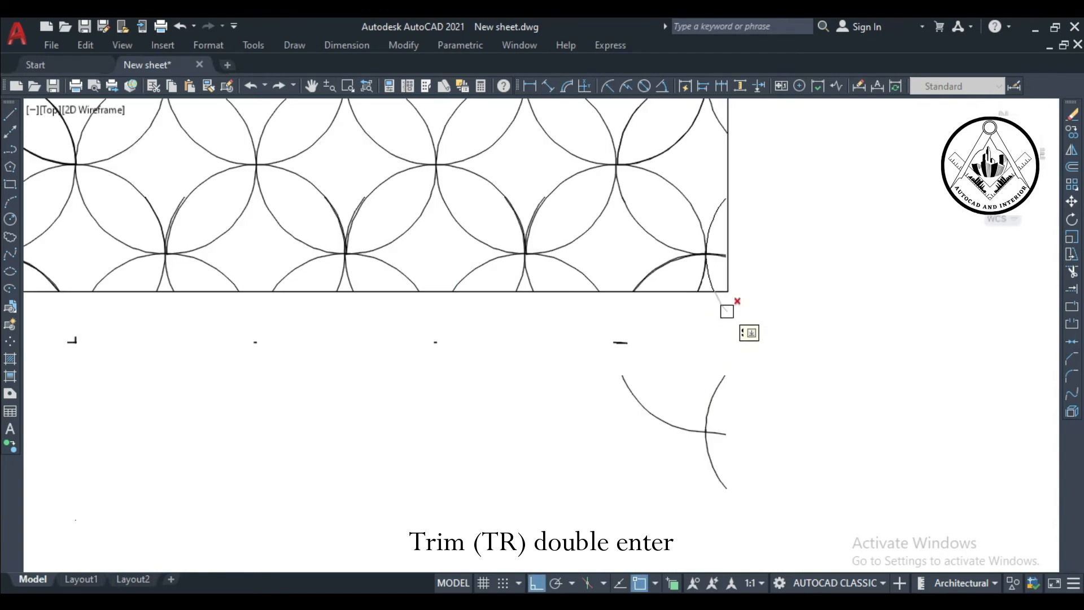
pyautogui.scroll(-4, 688, 338)
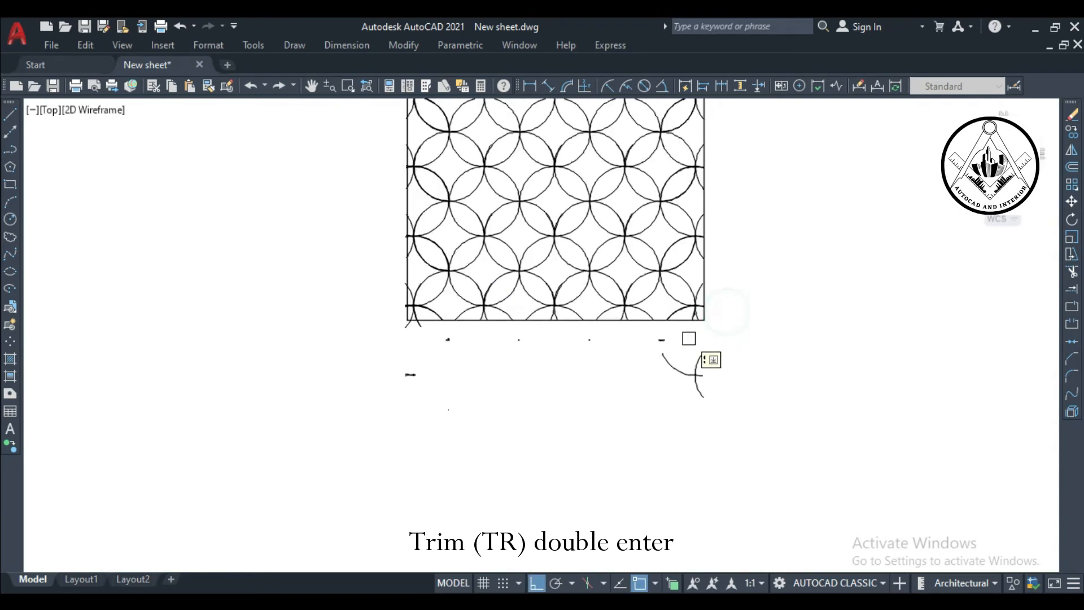
# Step: Delete the leftover arc fragments below the frame's lower edge
pyautogui.click(740, 404)
pyautogui.click(365, 340)
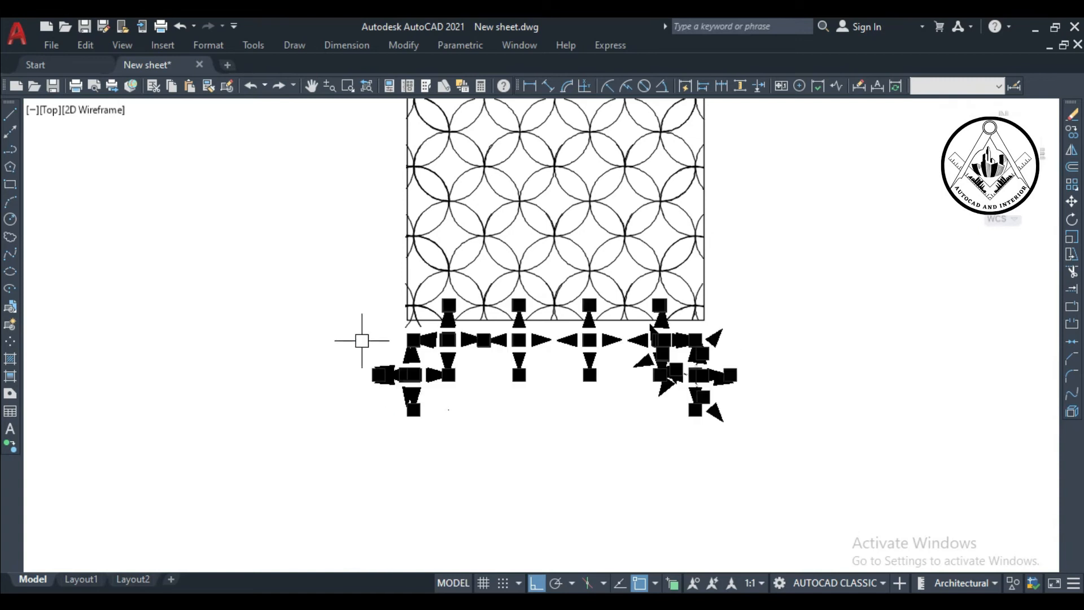
pyautogui.press('Delete')
pyautogui.scroll(-4, 484, 377)
pyautogui.scroll(6, 460, 370)
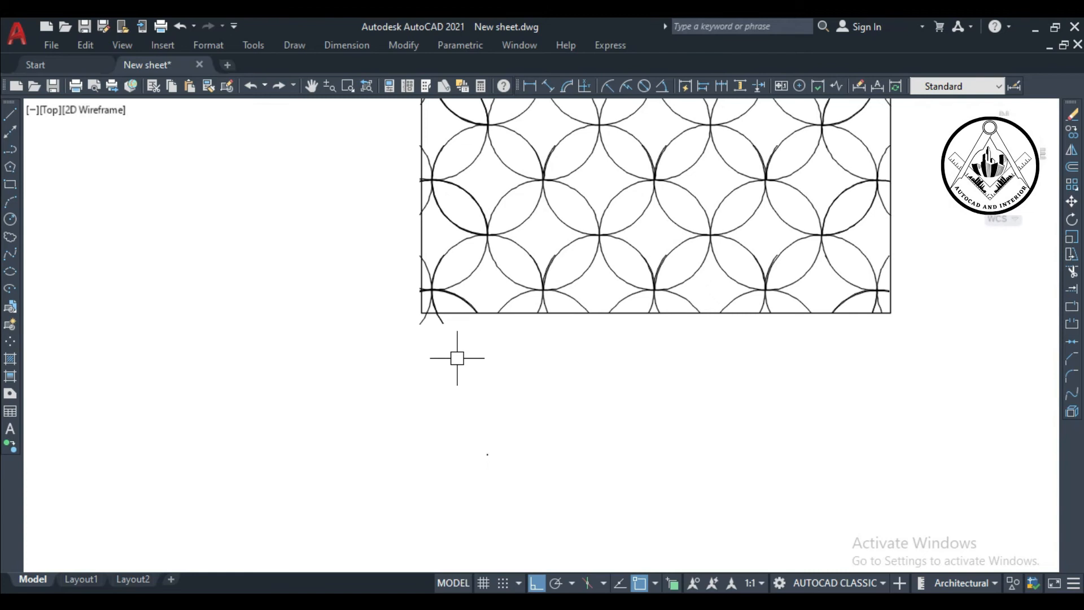
pyautogui.press('Return')
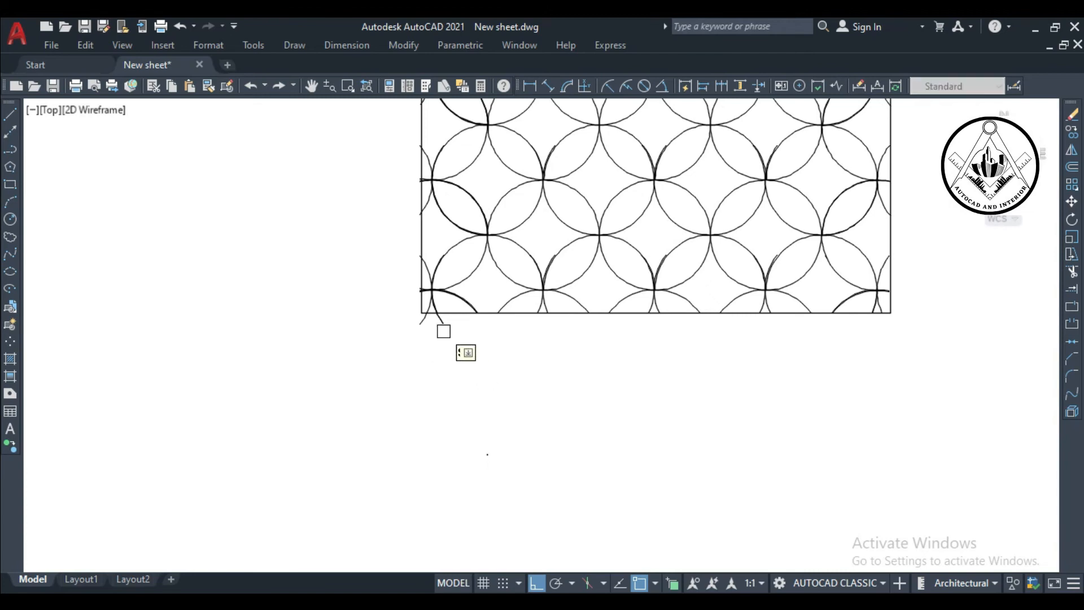
pyautogui.scroll(-3, 451, 345)
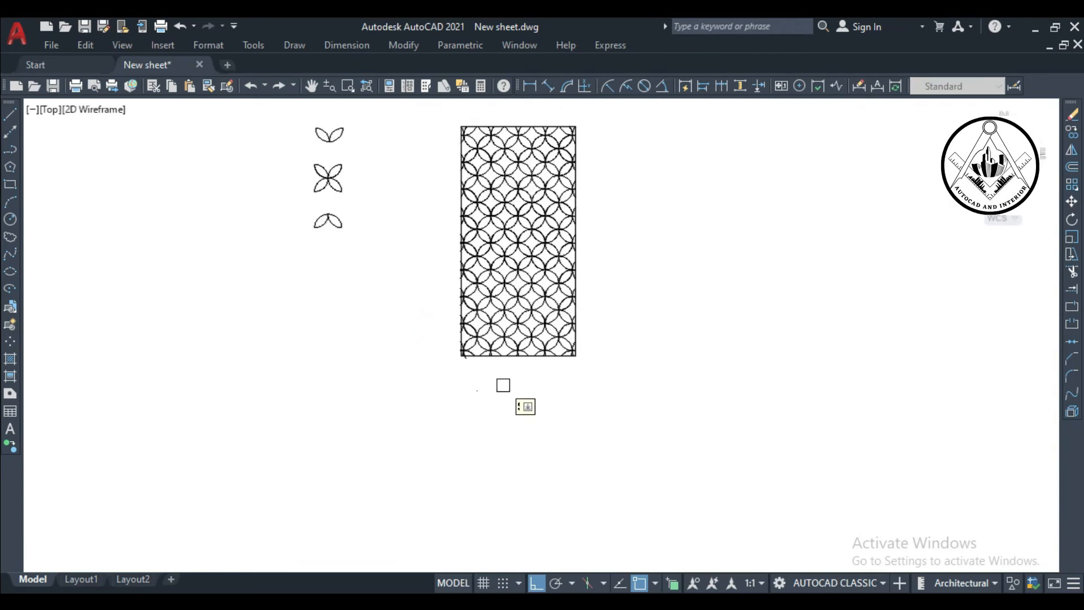
pyautogui.scroll(4, 530, 286)
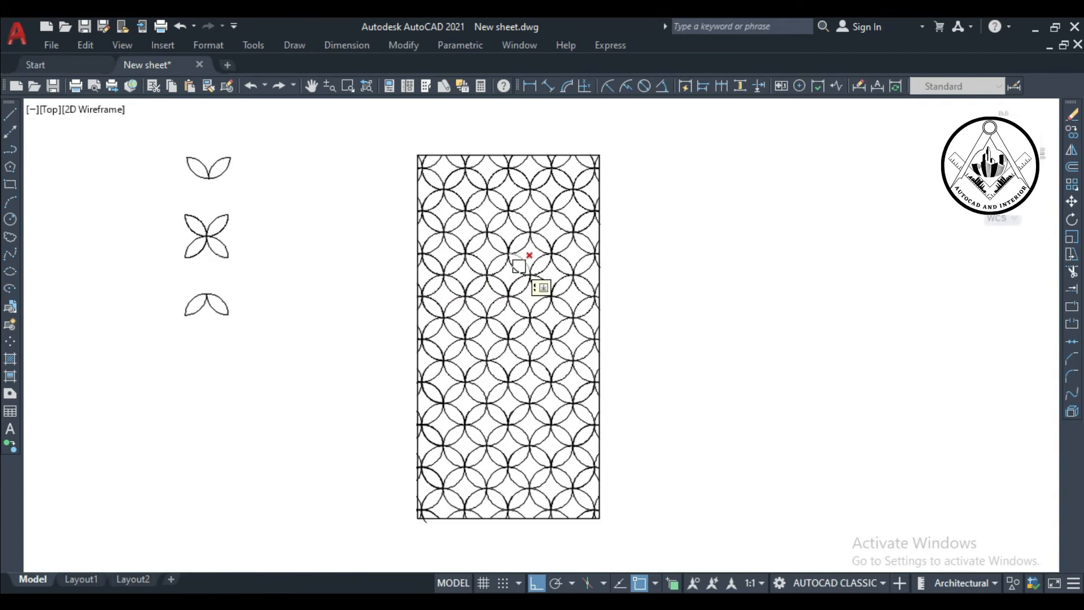
pyautogui.scroll(-2, 584, 232)
pyautogui.scroll(2, 580, 235)
pyautogui.scroll(-2, 625, 277)
pyautogui.press('Escape')
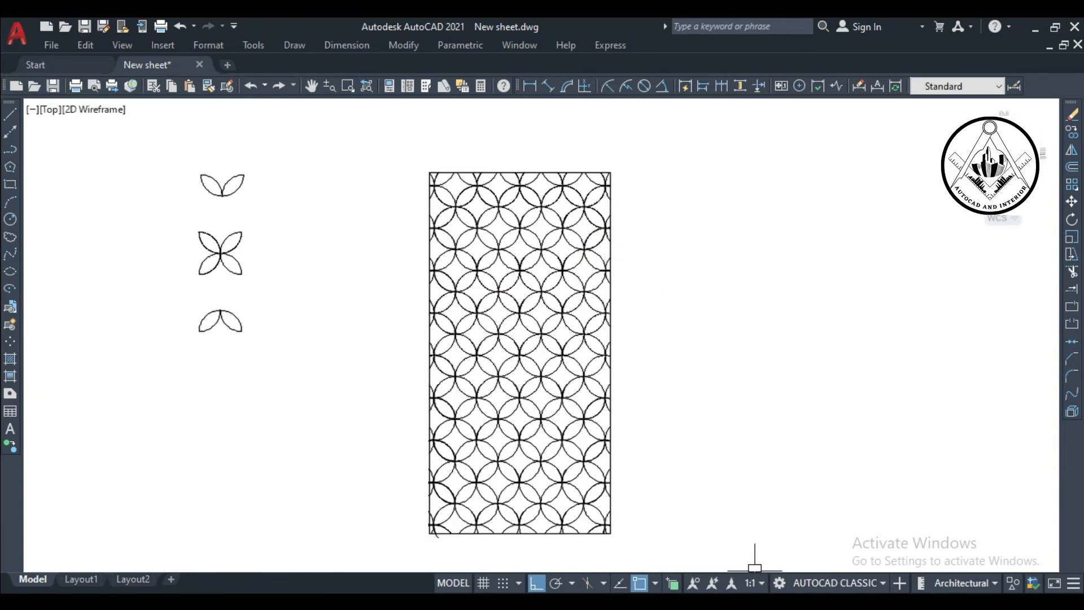
pyautogui.click(792, 601)
pyautogui.click(793, 579)
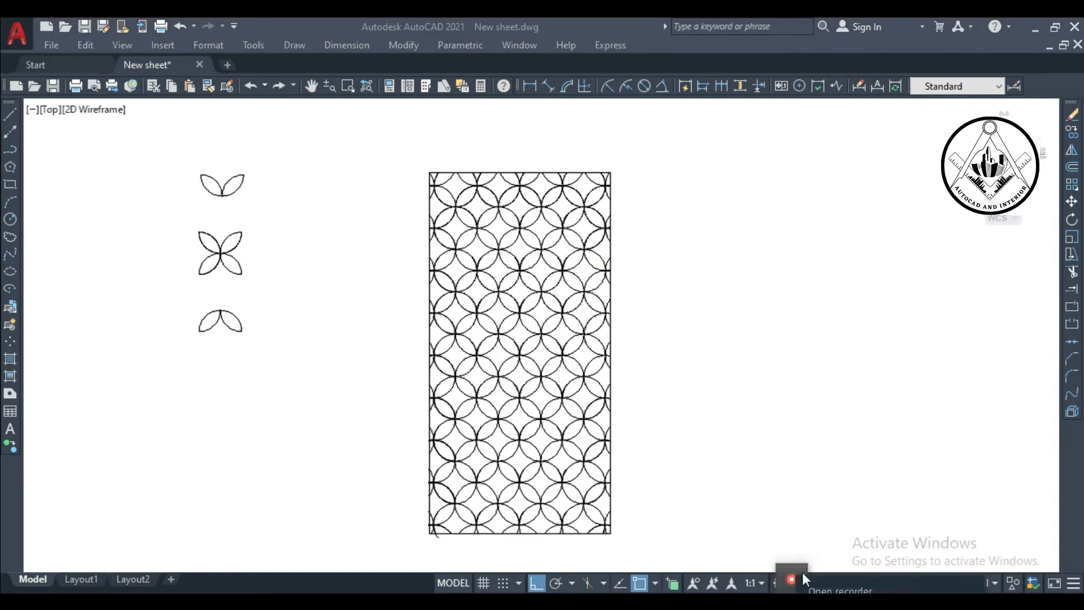
pyautogui.click(884, 542)
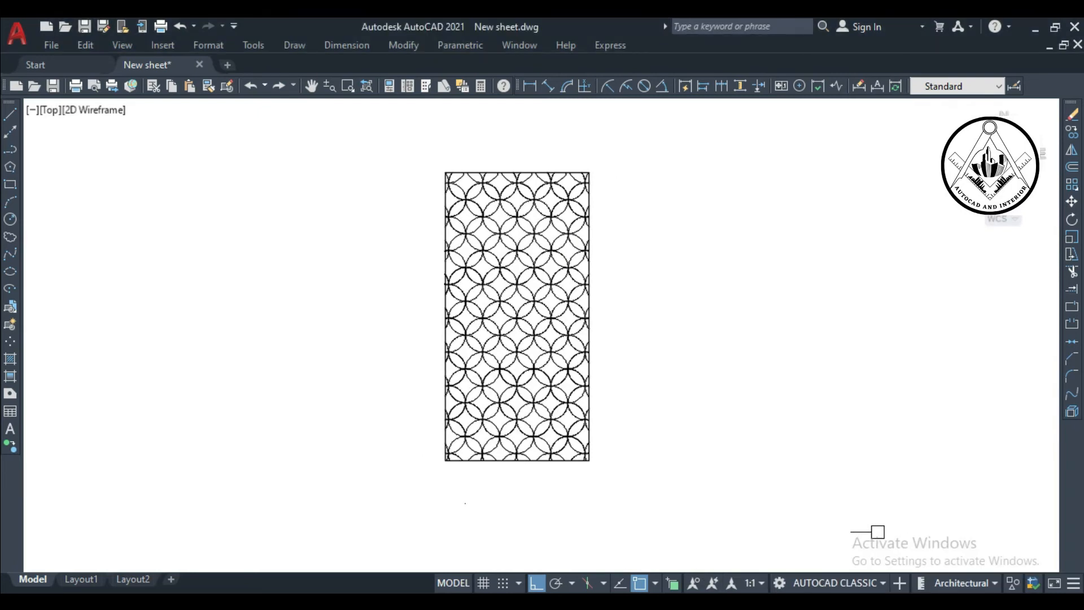
# Step: Add a linear dimension between the frame's two upper corners, placed just above the top edge
pyautogui.scroll(2, 562, 144)
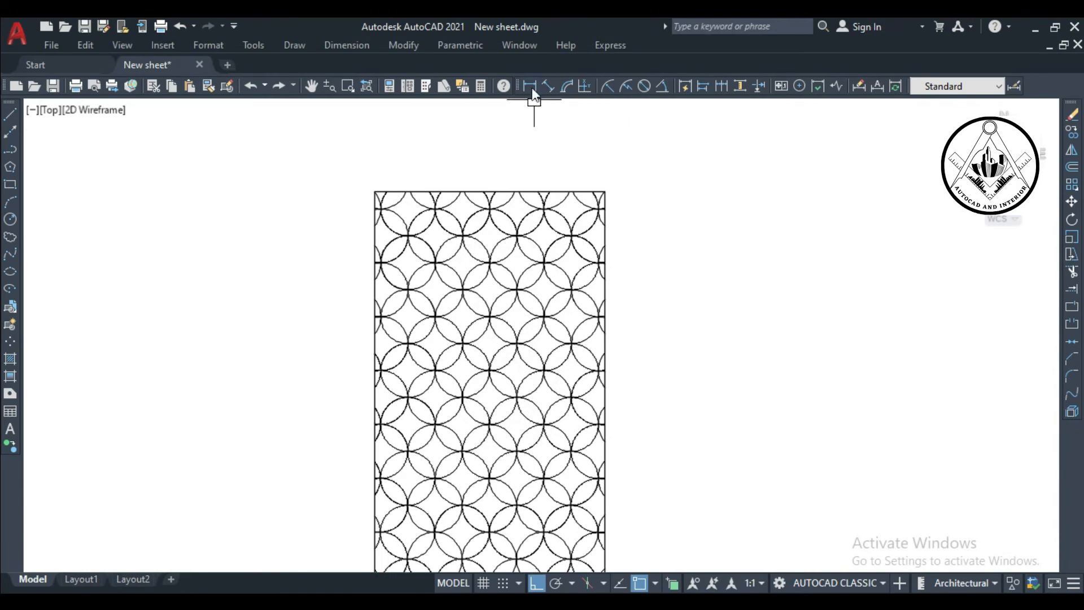
pyautogui.click(532, 89)
pyautogui.click(374, 192)
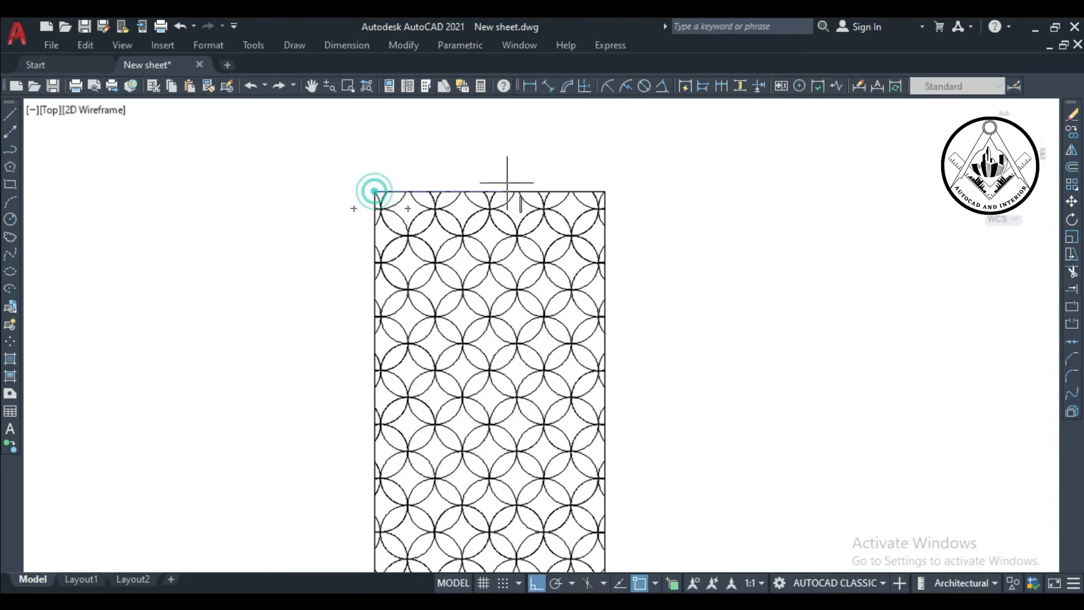
pyautogui.click(605, 191)
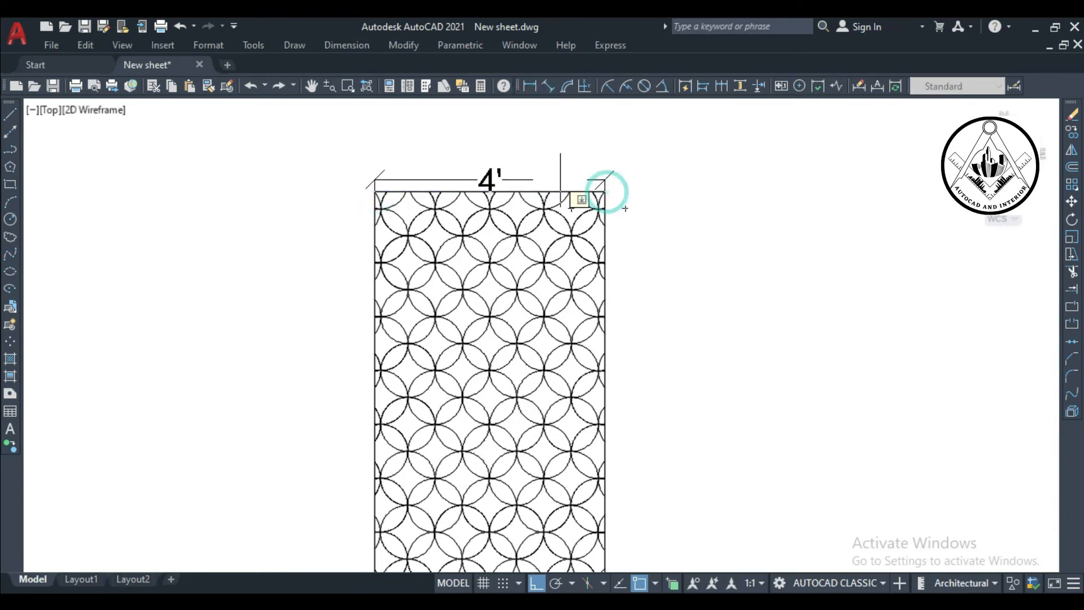
pyautogui.click(554, 169)
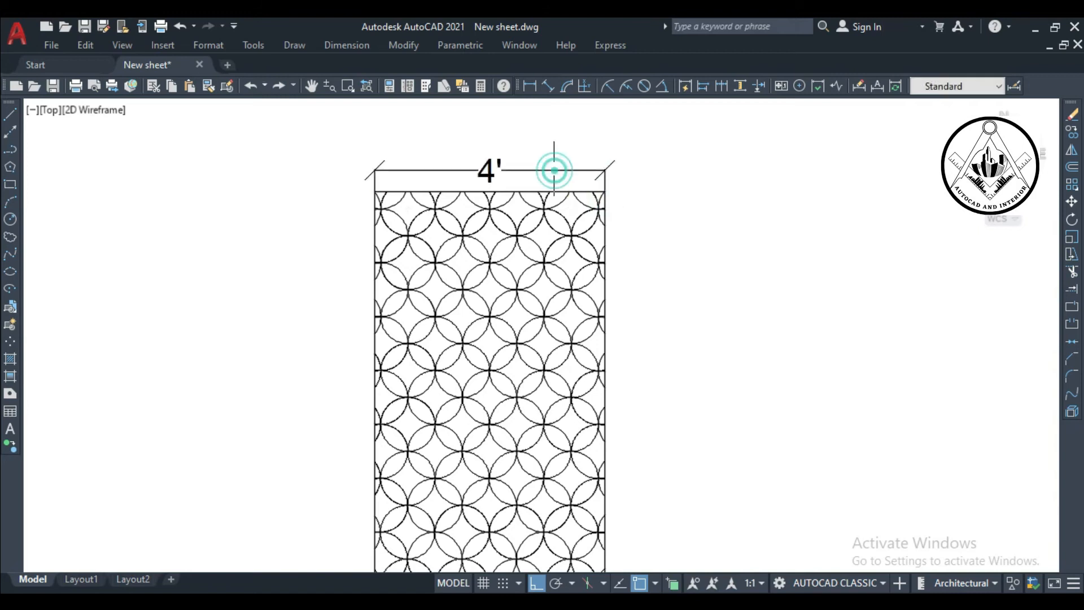
# Step: Delete the width dimension above the frame
pyautogui.click(533, 84)
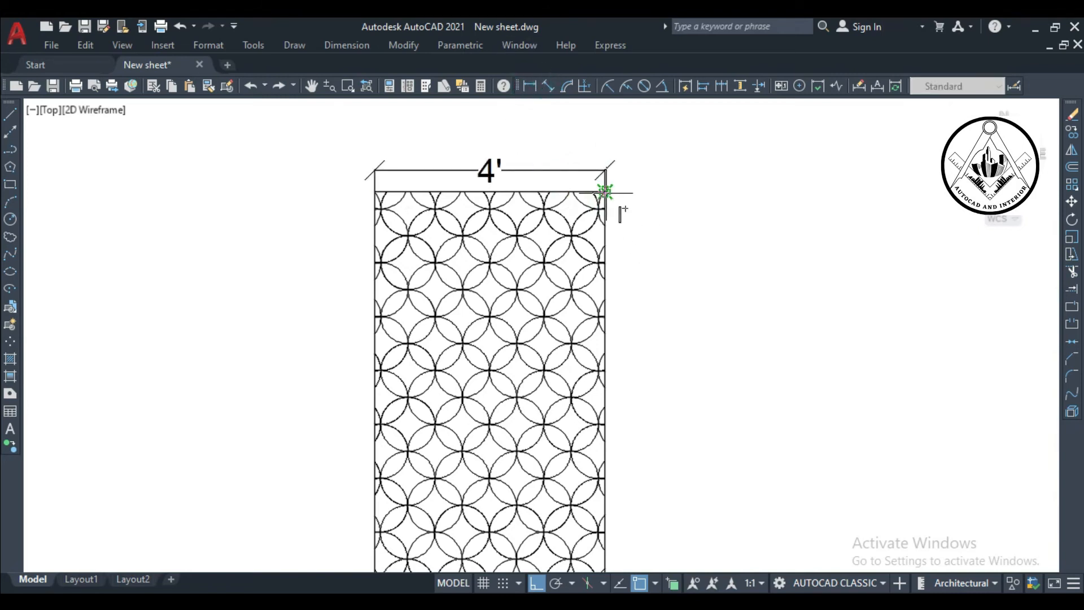
pyautogui.press('Escape')
pyautogui.click(573, 169)
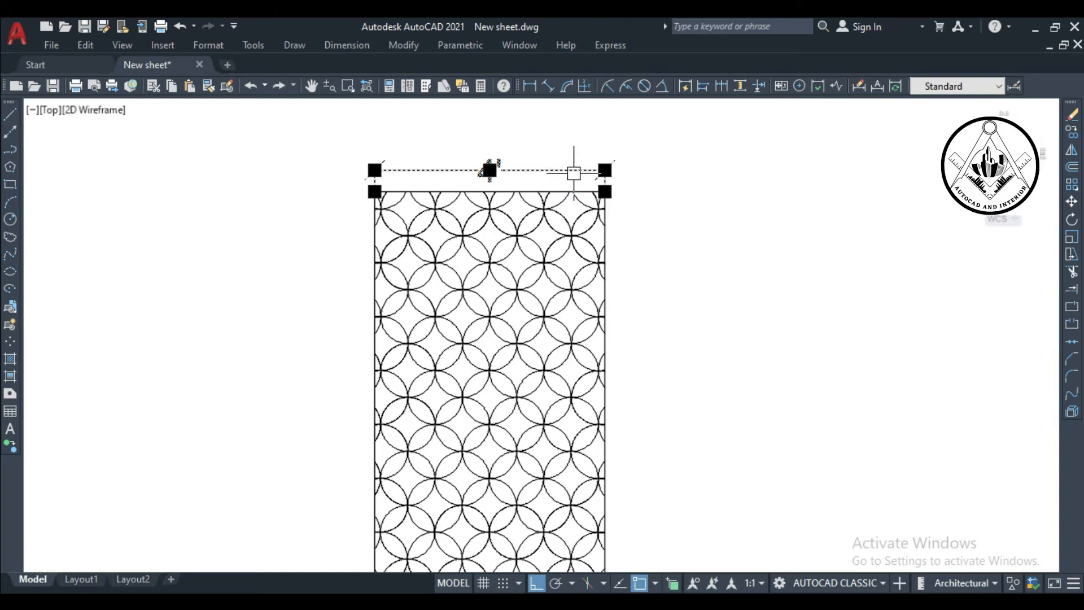
pyautogui.press('Delete')
pyautogui.scroll(-2, 584, 168)
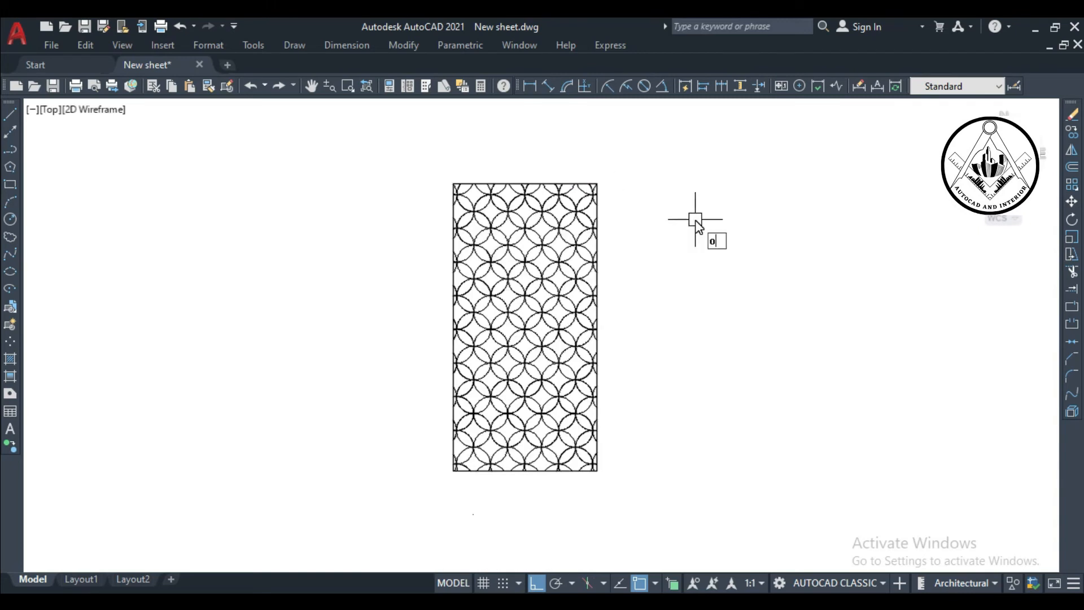
# Step: Offset the frame's right and top edges outward by 6"
pyautogui.press('Return')
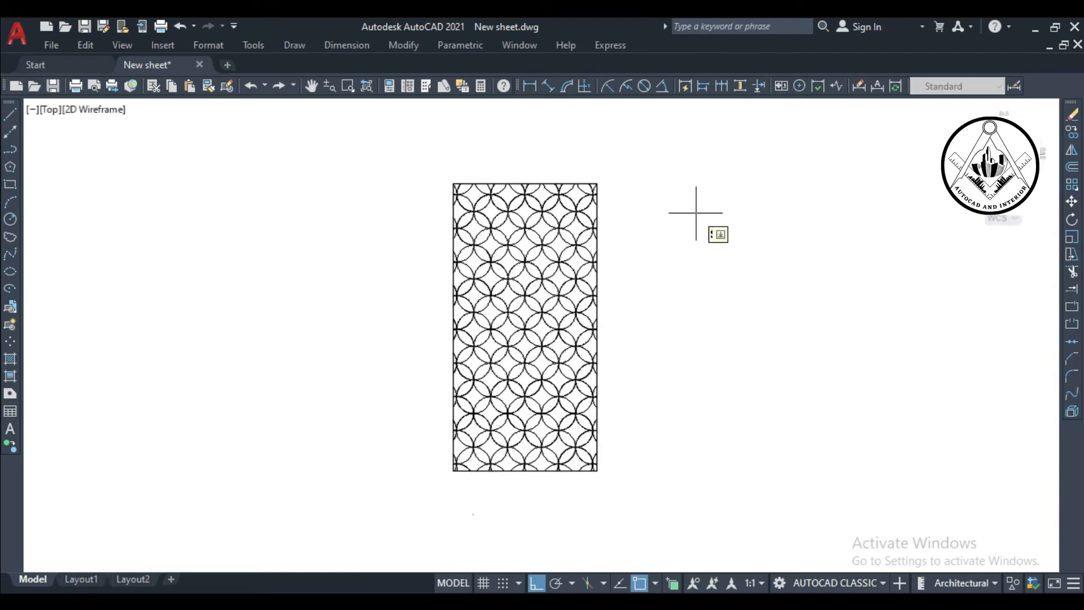
pyautogui.write('6')
pyautogui.press('Return')
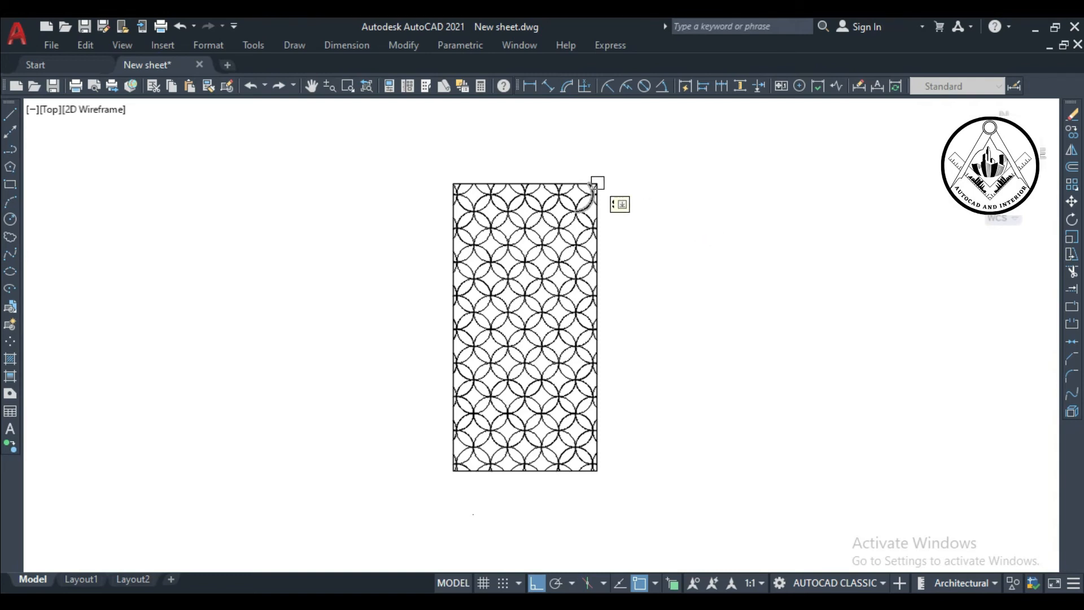
pyautogui.scroll(2, 622, 242)
pyautogui.click(581, 248)
pyautogui.click(625, 257)
pyautogui.scroll(-2, 649, 240)
pyautogui.scroll(3, 568, 167)
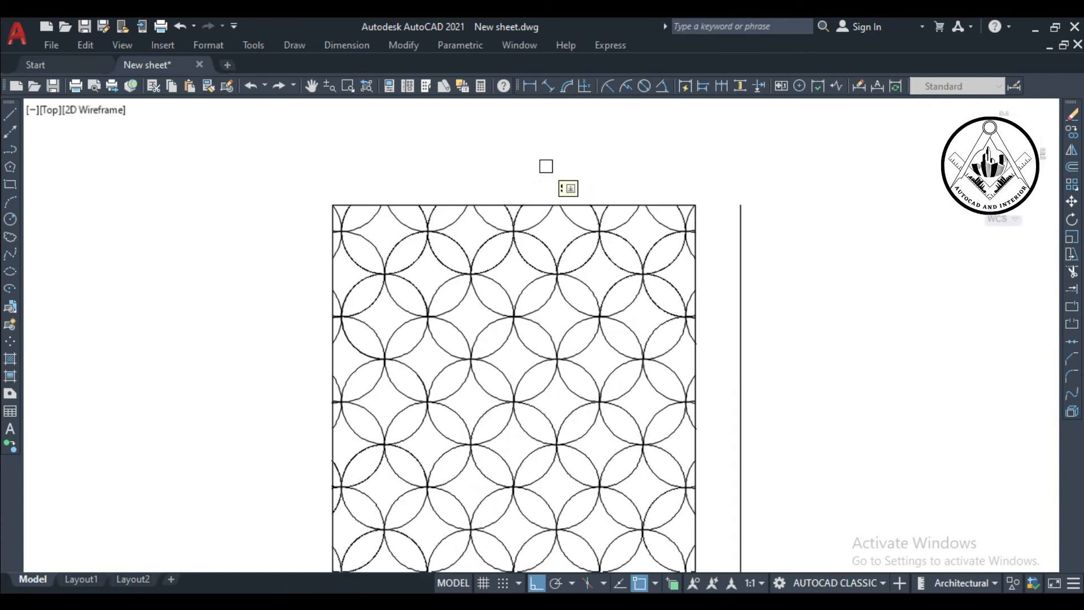
pyautogui.click(574, 204)
pyautogui.click(577, 178)
pyautogui.scroll(-3, 576, 177)
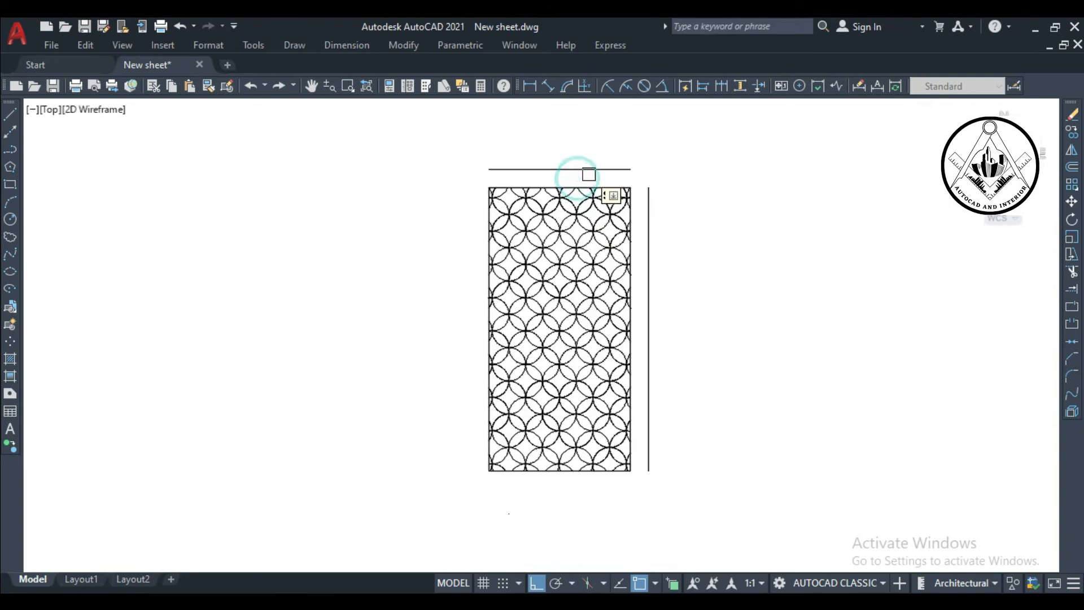
# Step: Offset the frame's left and bottom edges outward by the same 6" distance
pyautogui.scroll(4, 473, 245)
pyautogui.click(469, 250)
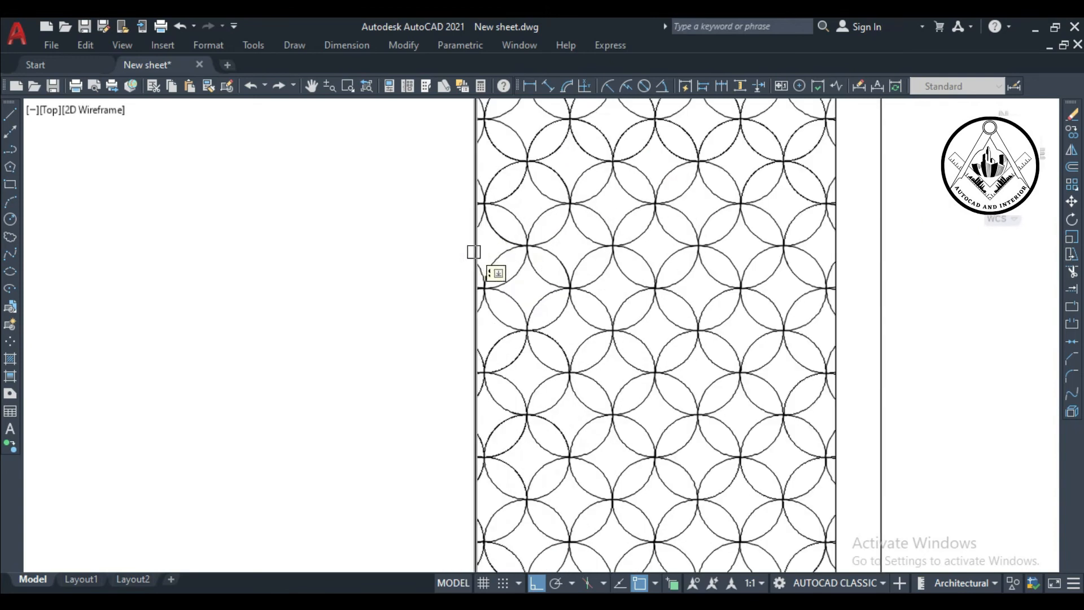
pyautogui.click(432, 247)
pyautogui.scroll(-5, 432, 246)
pyautogui.scroll(6, 500, 281)
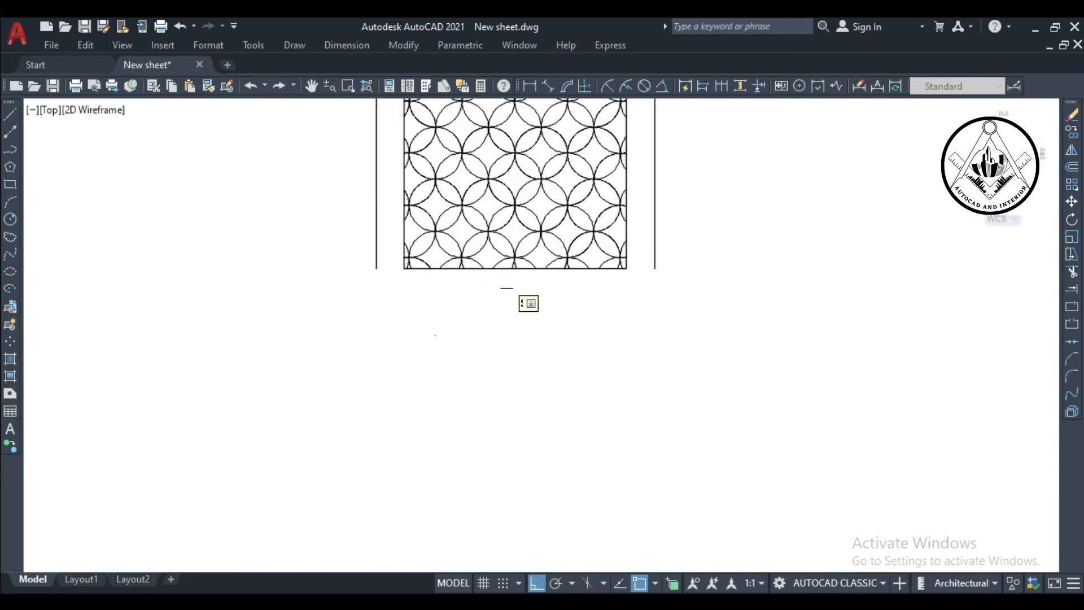
pyautogui.click(554, 255)
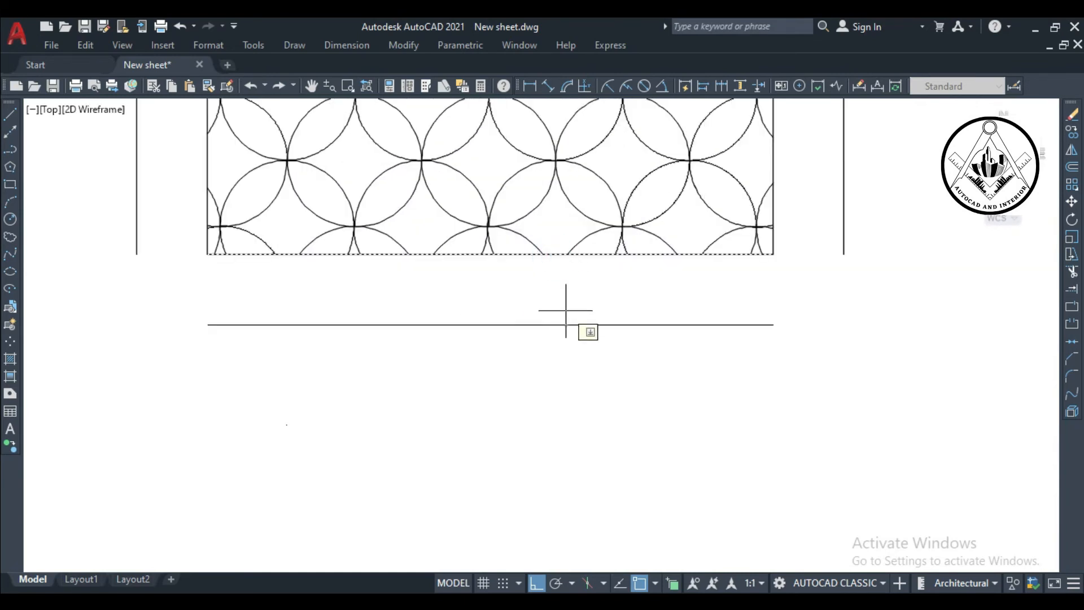
pyautogui.click(571, 312)
pyautogui.scroll(-5, 588, 363)
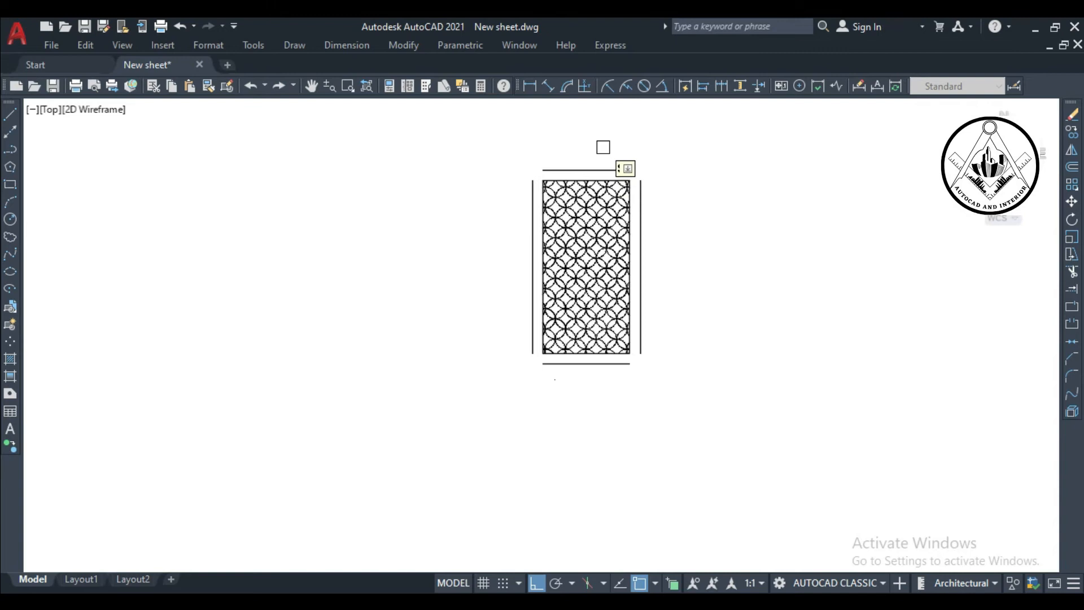
pyautogui.scroll(2, 603, 147)
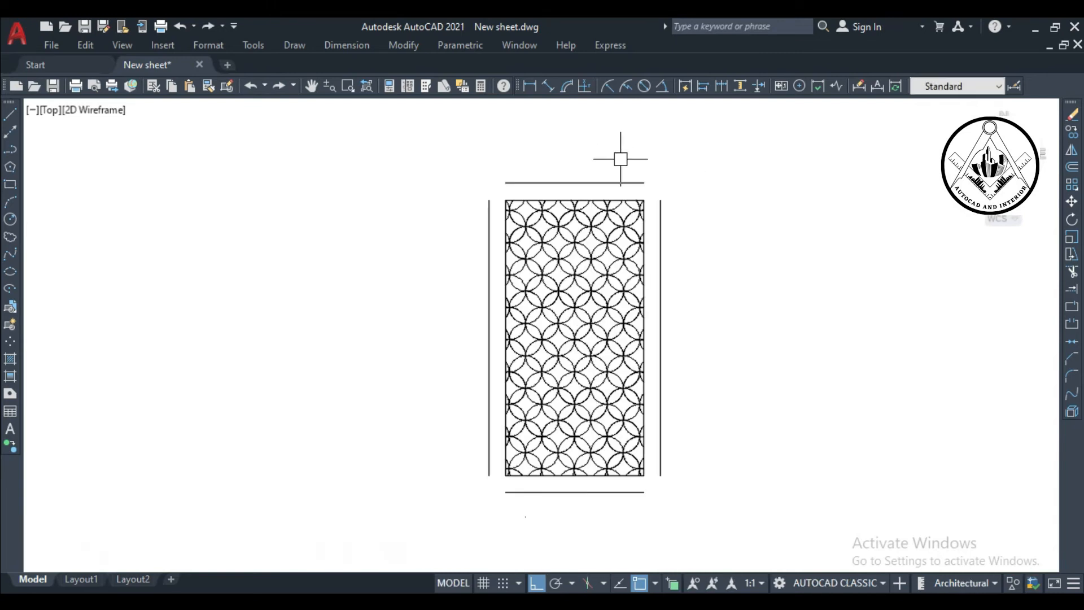
# Step: Fillet the top offset line with the left and right offset lines to form sharp upper corners on the outer border
pyautogui.write('f')
pyautogui.press('Return')
pyautogui.click(550, 183)
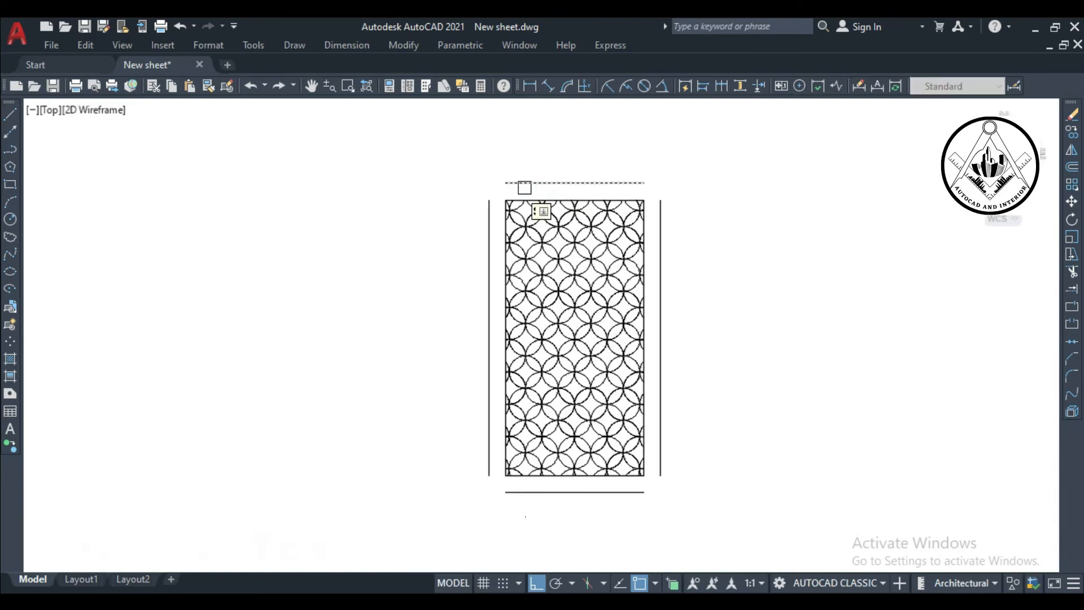
pyautogui.click(485, 222)
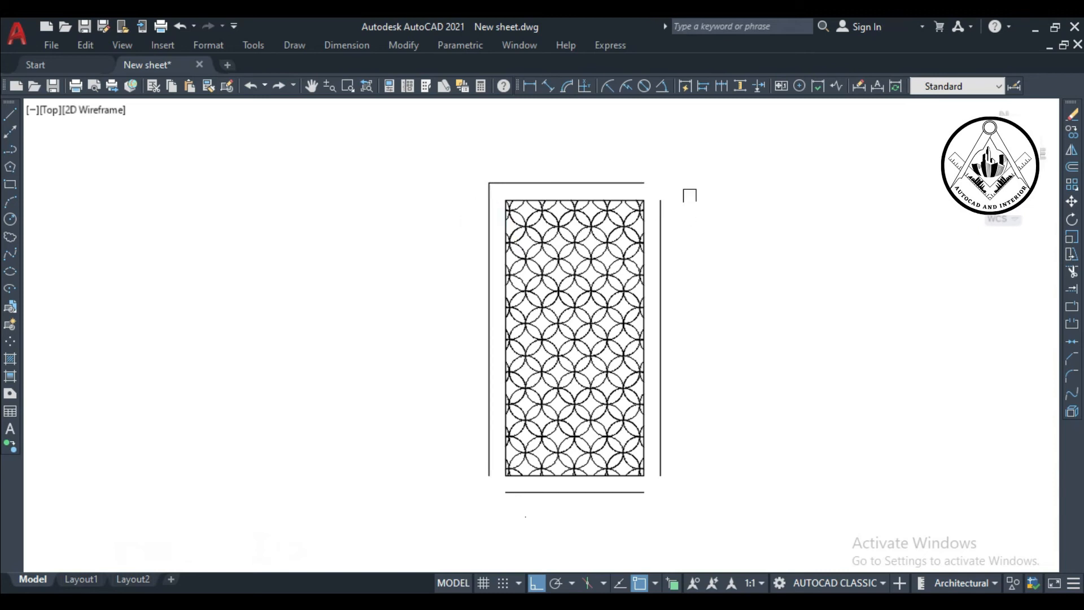
pyautogui.press('Return')
pyautogui.click(626, 183)
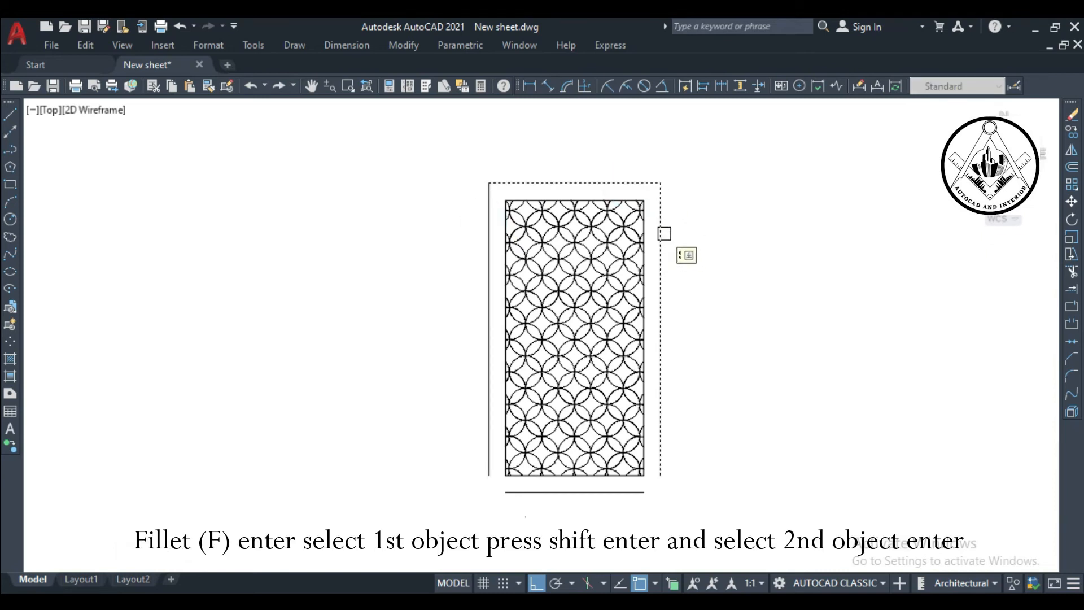
pyautogui.click(664, 234)
# Step: Fillet the bottom offset line with the right and left offset lines to close the outer border's lower corners
pyautogui.scroll(-4, 671, 195)
pyautogui.scroll(4, 675, 300)
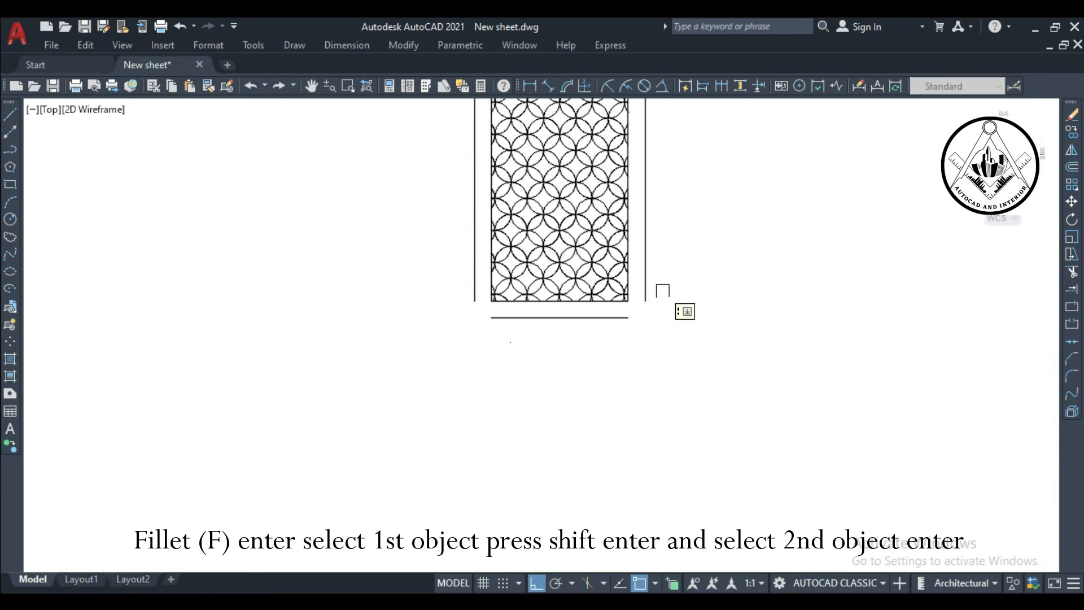
pyautogui.click(645, 282)
pyautogui.click(616, 318)
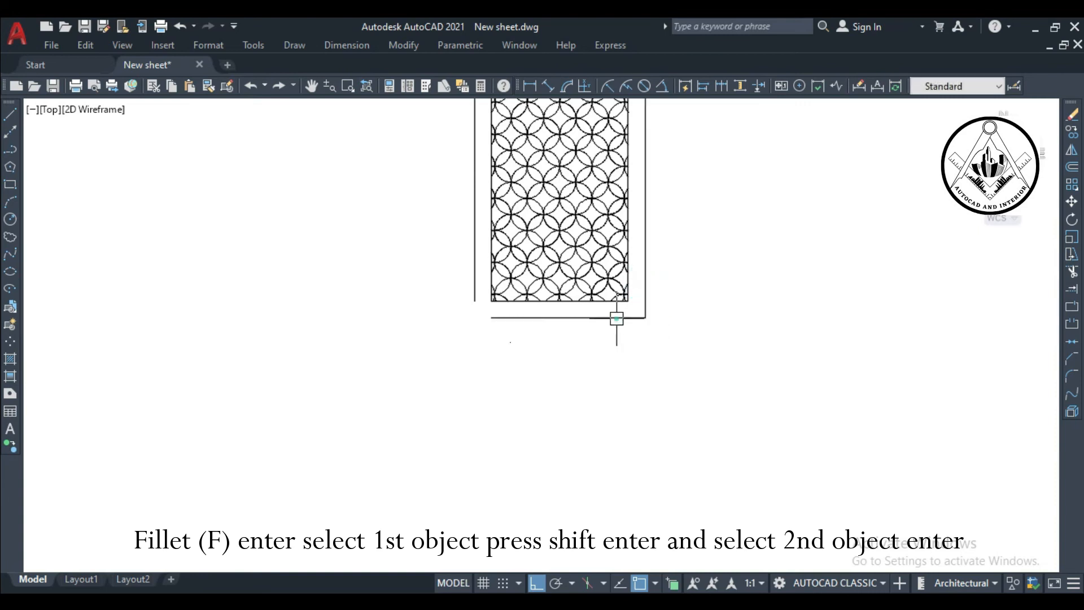
pyautogui.press('Return')
pyautogui.click(525, 318)
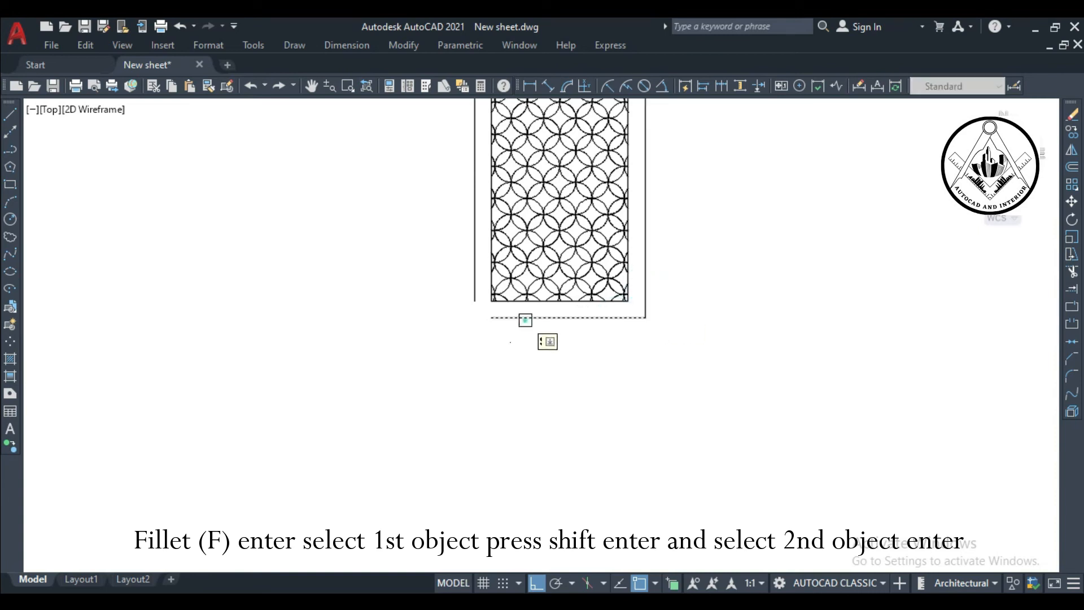
pyautogui.keyDown('shift'); pyautogui.click(473, 282); pyautogui.keyUp('shift')
pyautogui.scroll(-4, 625, 384)
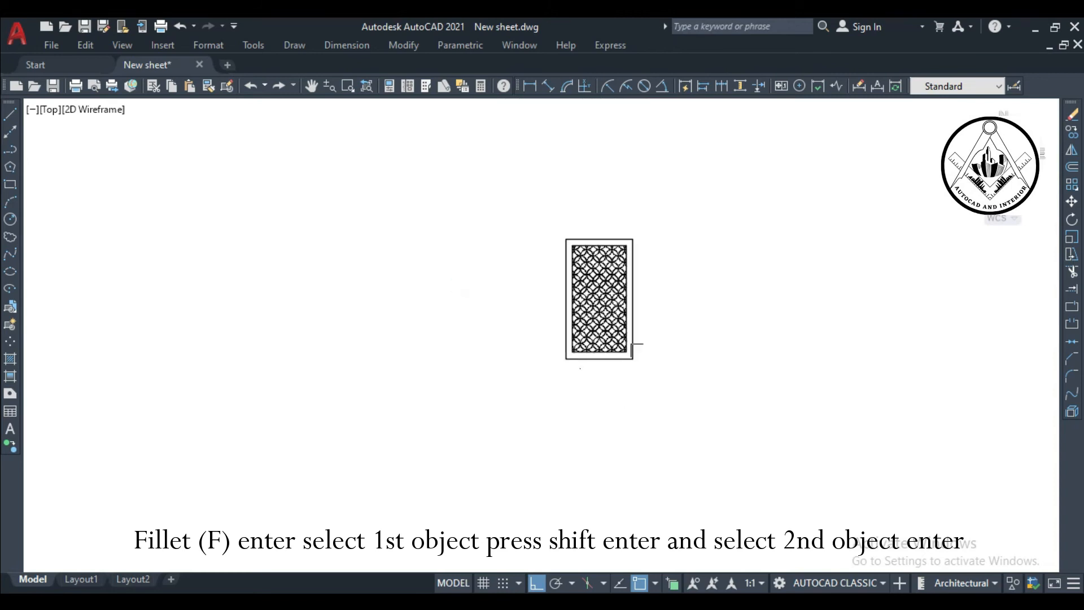
pyautogui.scroll(2, 649, 280)
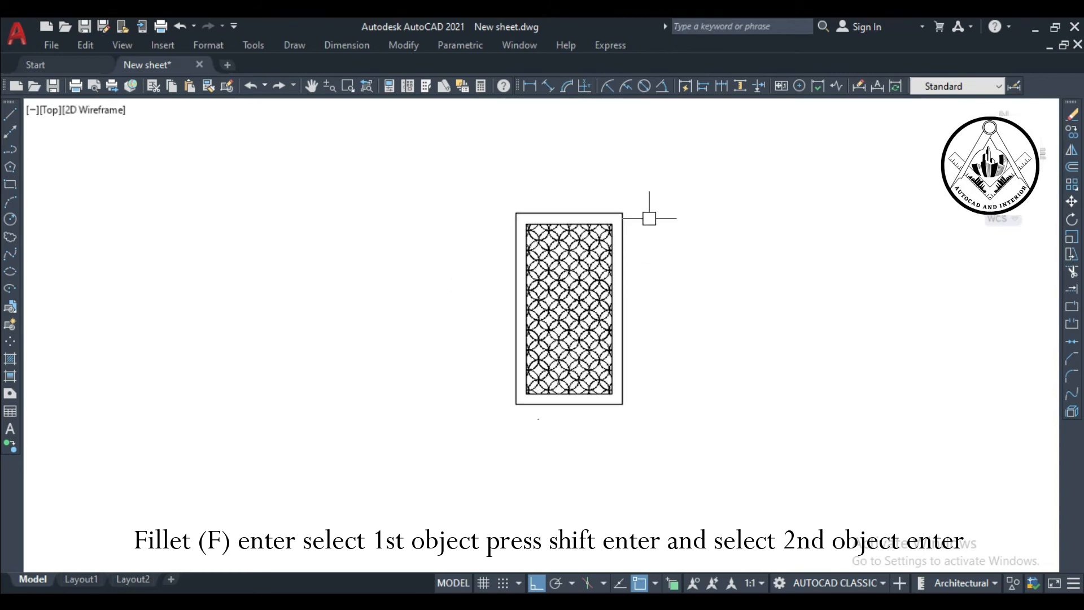
# Step: Add a linear dimension across the outer border's width, placed just above its top edge
pyautogui.click(530, 86)
pyautogui.click(516, 215)
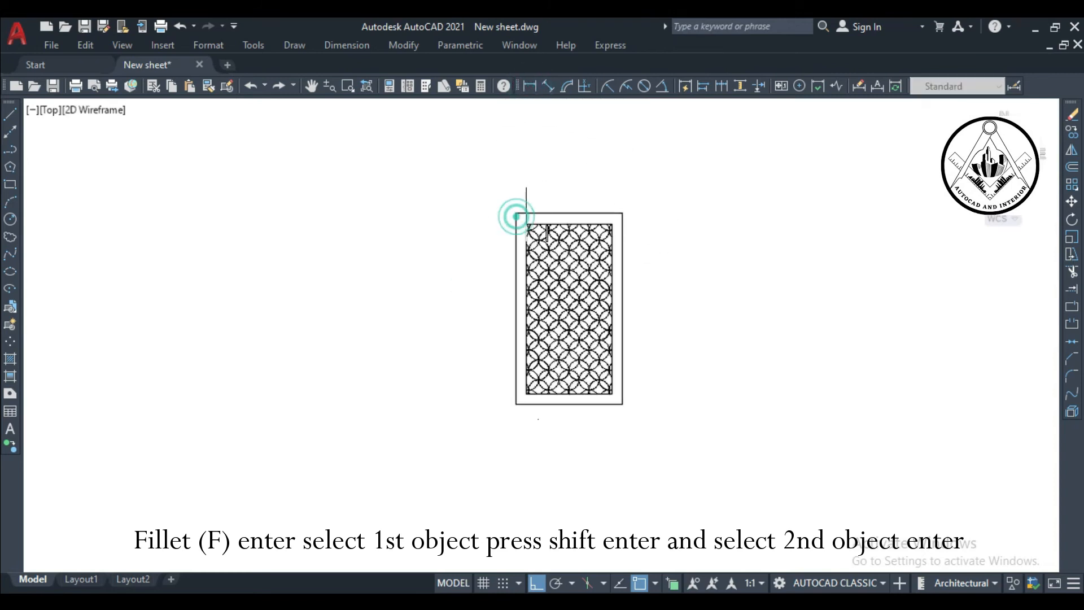
pyautogui.click(622, 213)
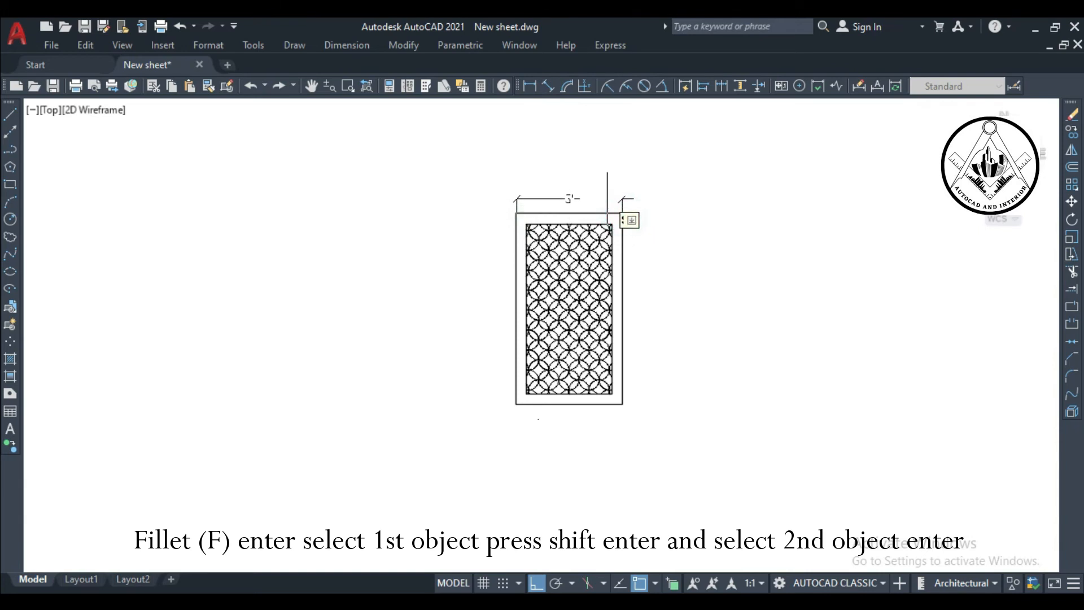
pyautogui.click(607, 200)
pyautogui.scroll(2, 569, 216)
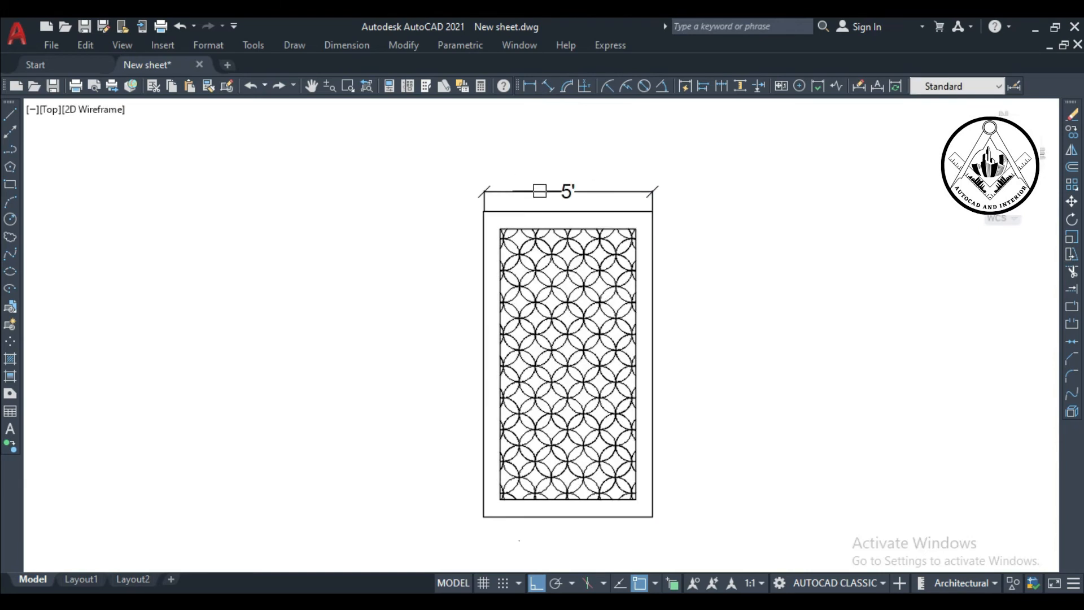
# Step: Add a linear dimension along the outer border's height, placed just beyond its right edge
pyautogui.click(530, 88)
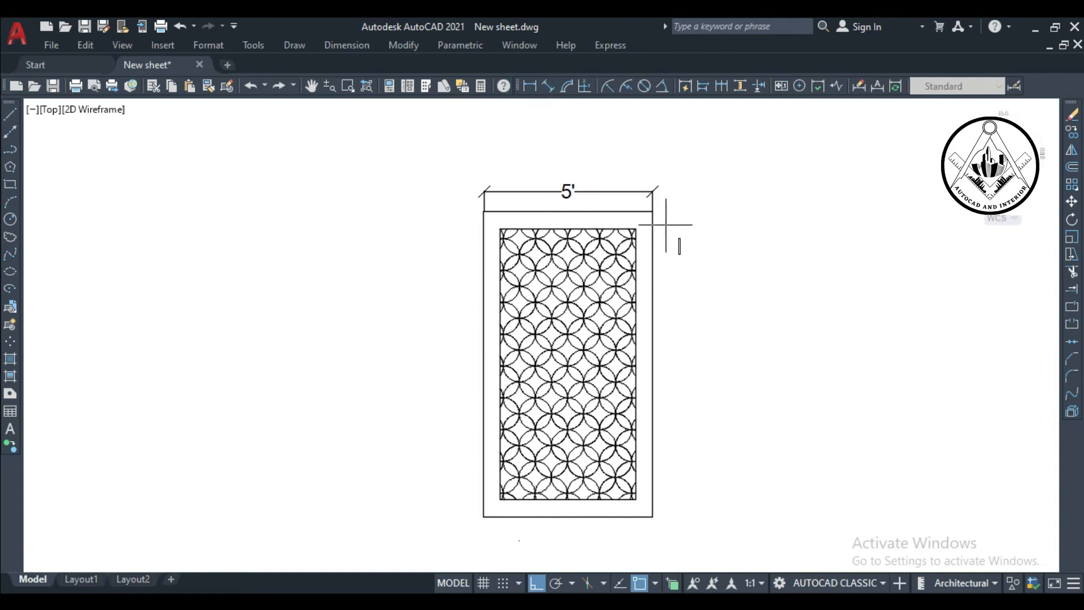
pyautogui.click(652, 212)
pyautogui.scroll(-2, 652, 211)
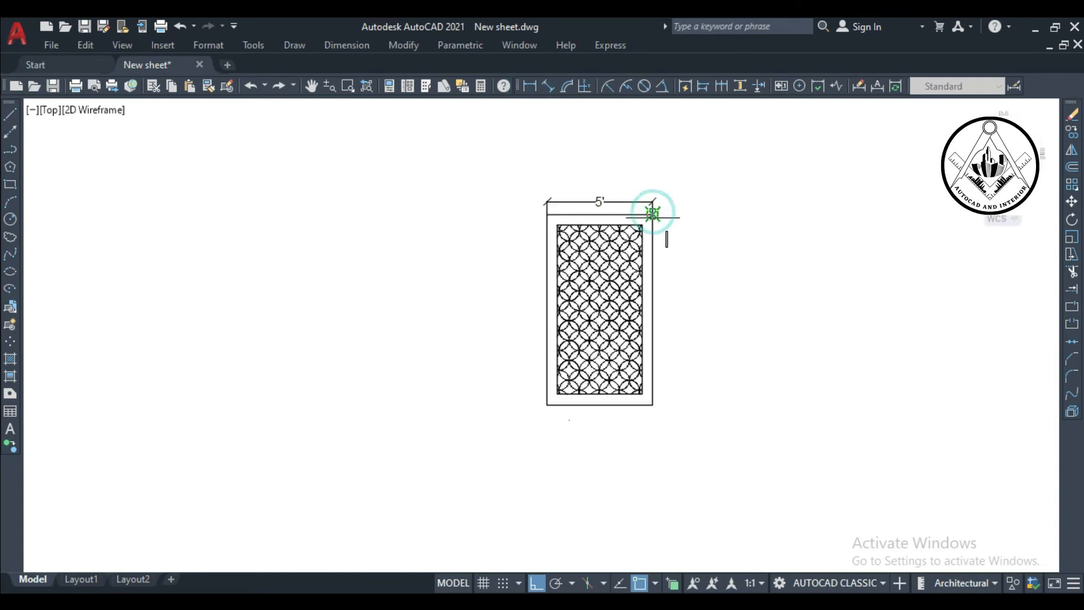
pyautogui.scroll(2, 648, 402)
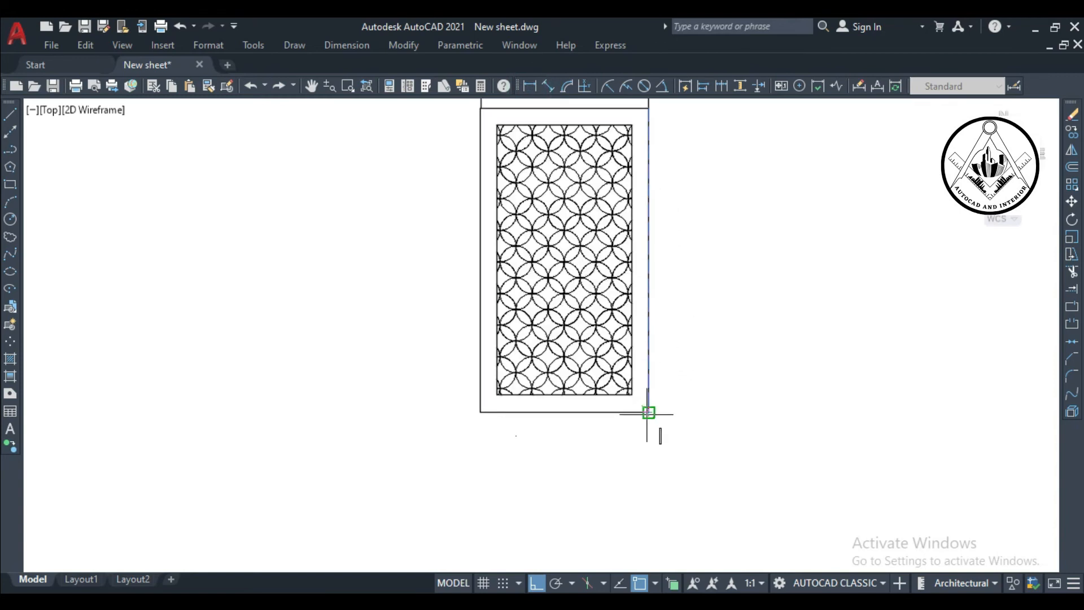
pyautogui.click(648, 412)
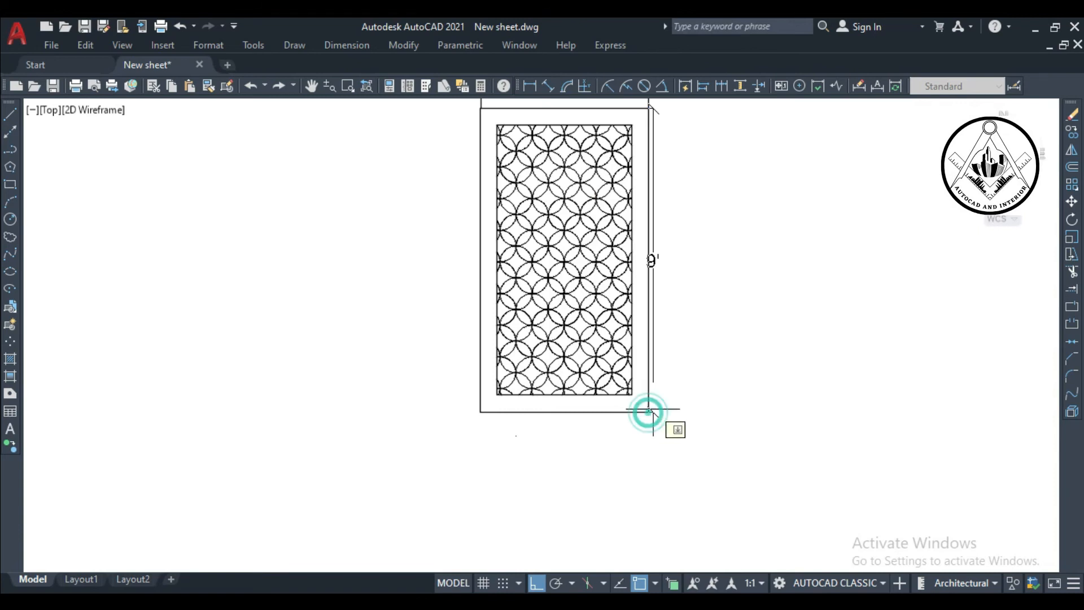
pyautogui.click(672, 399)
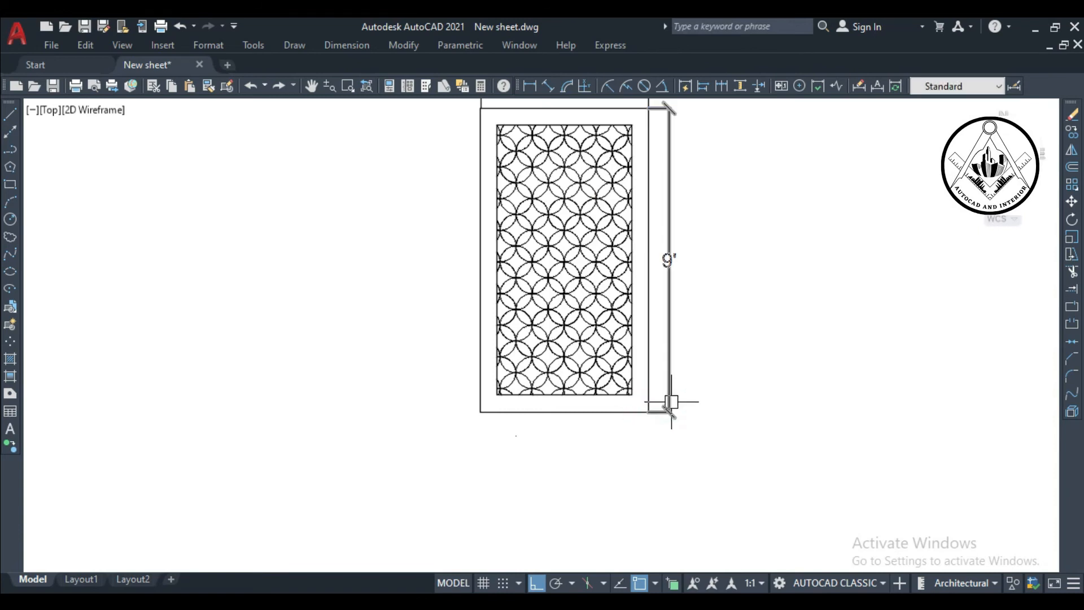
# Step: Move the width dimension's left extension origin onto the outer border's upper-left corner
pyautogui.scroll(-3, 670, 404)
pyautogui.scroll(3, 554, 208)
pyautogui.scroll(2, 554, 208)
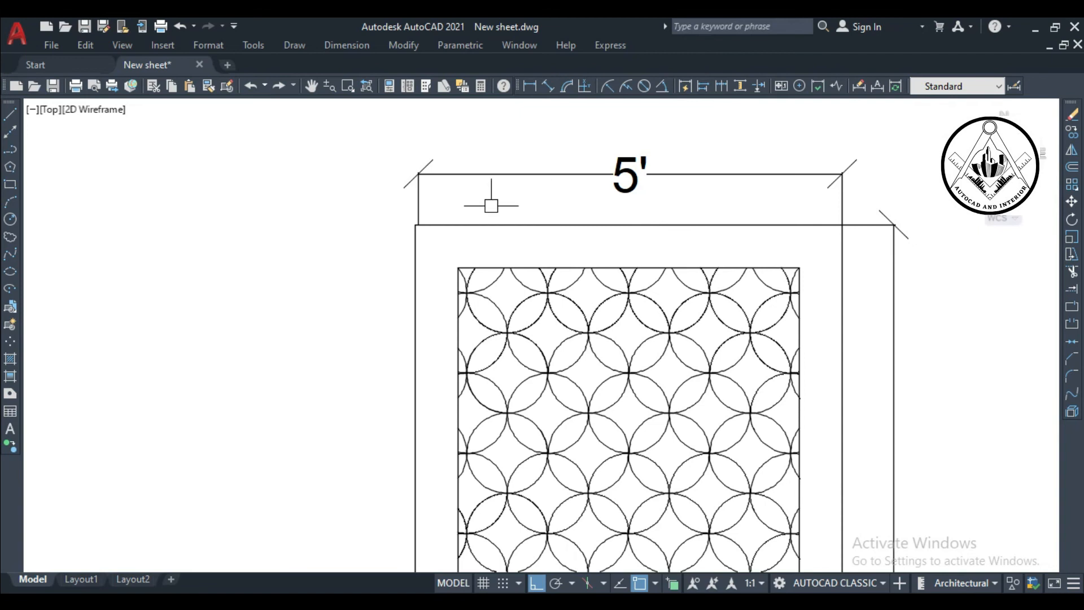
pyautogui.click(422, 196)
pyautogui.scroll(4, 419, 226)
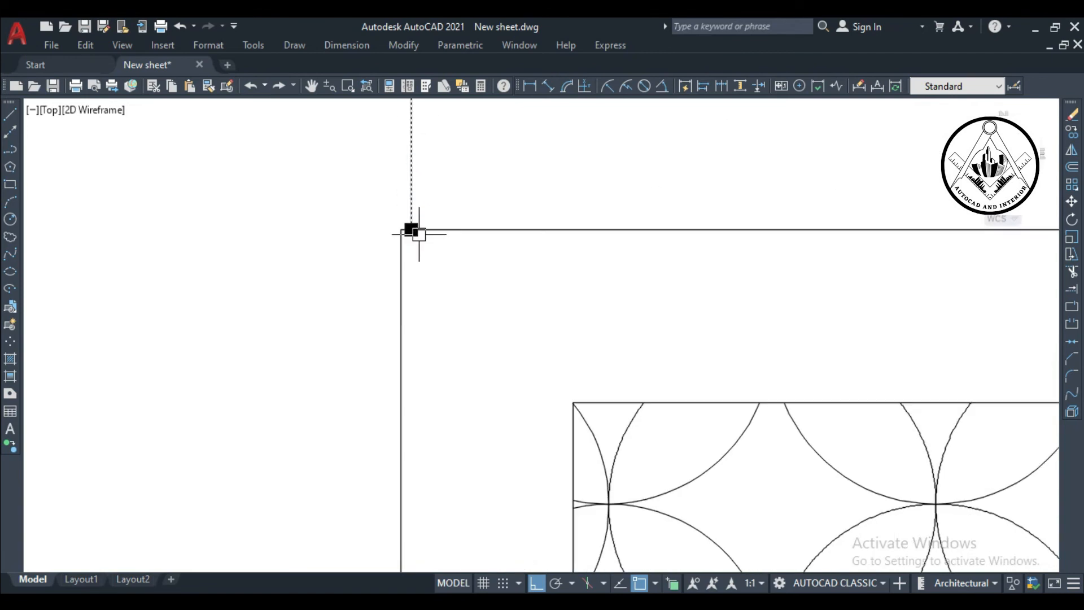
pyautogui.click(411, 229)
pyautogui.click(401, 229)
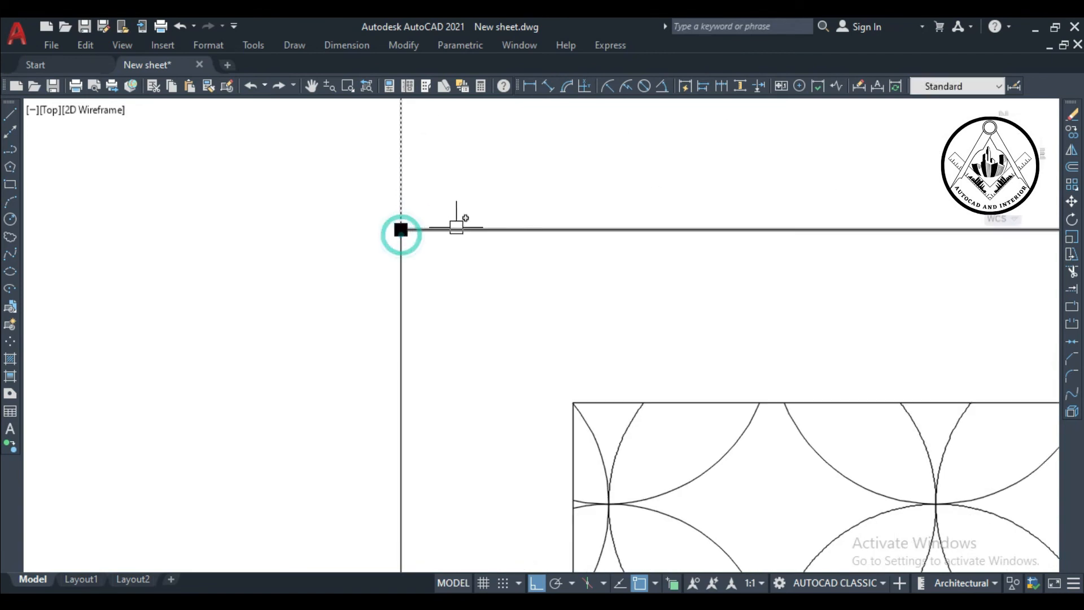
pyautogui.scroll(-2, 489, 236)
pyautogui.scroll(-3, 596, 229)
pyautogui.press('Escape')
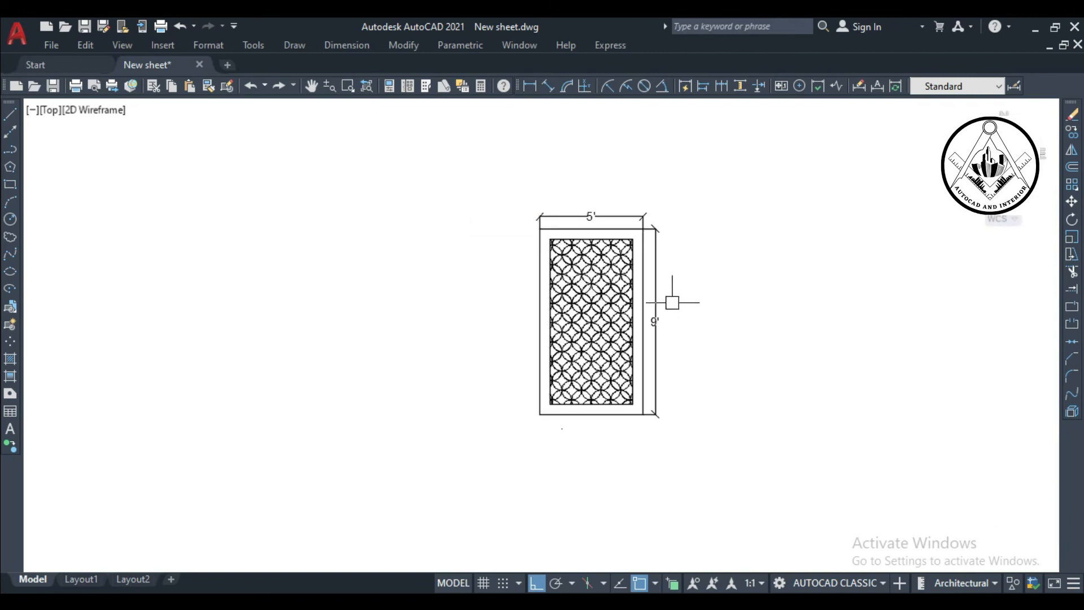
# Step: Examine the bordered panel's petal pattern and dimensions up close and as a whole
pyautogui.scroll(4, 672, 302)
pyautogui.scroll(-2, 678, 266)
pyautogui.scroll(2, 590, 323)
pyautogui.scroll(-2, 599, 316)
pyautogui.scroll(3, 600, 339)
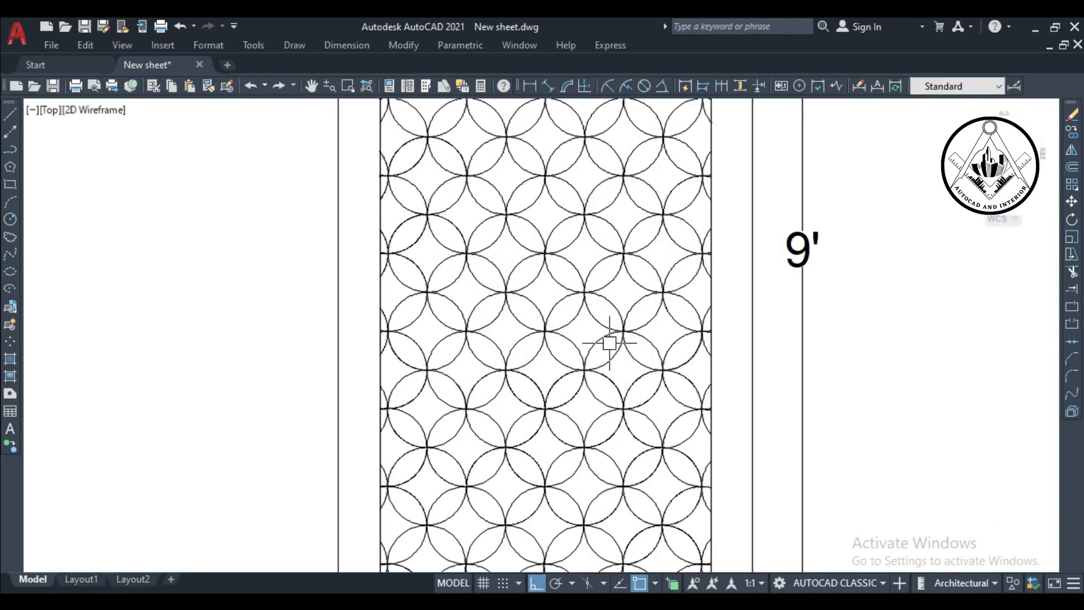
pyautogui.scroll(-4, 609, 343)
pyautogui.scroll(2, 609, 300)
pyautogui.scroll(-2, 585, 352)
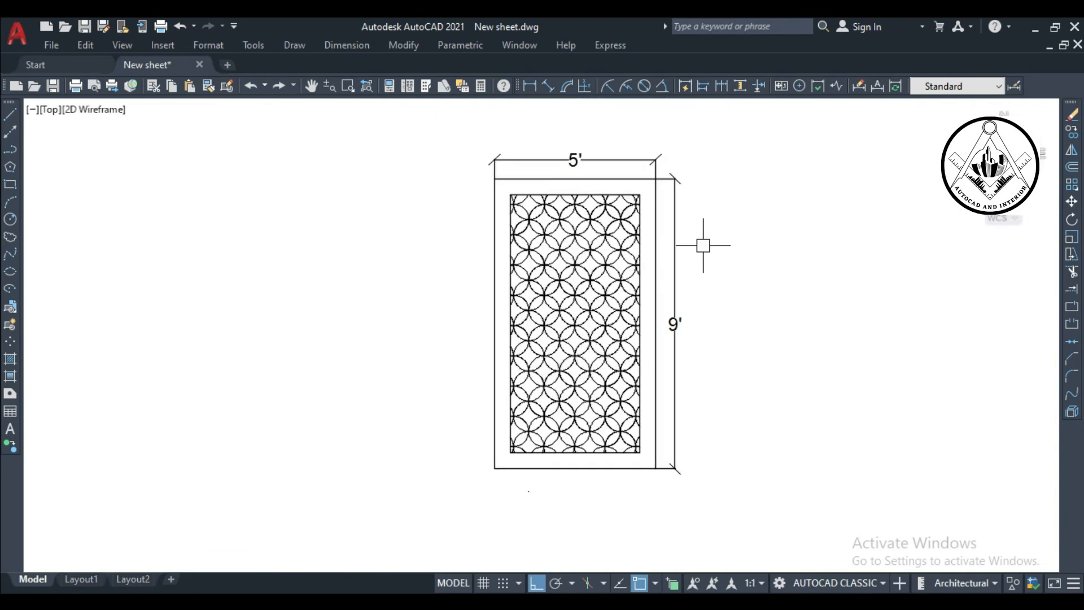
pyautogui.scroll(2, 703, 245)
pyautogui.scroll(-2, 702, 245)
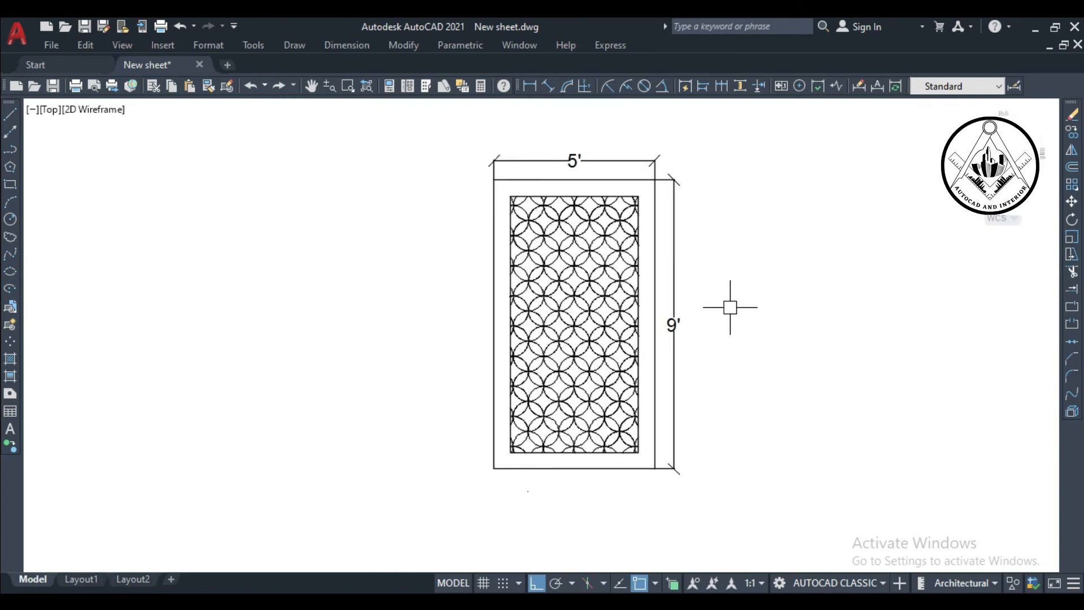
pyautogui.scroll(-1, 178, 322)
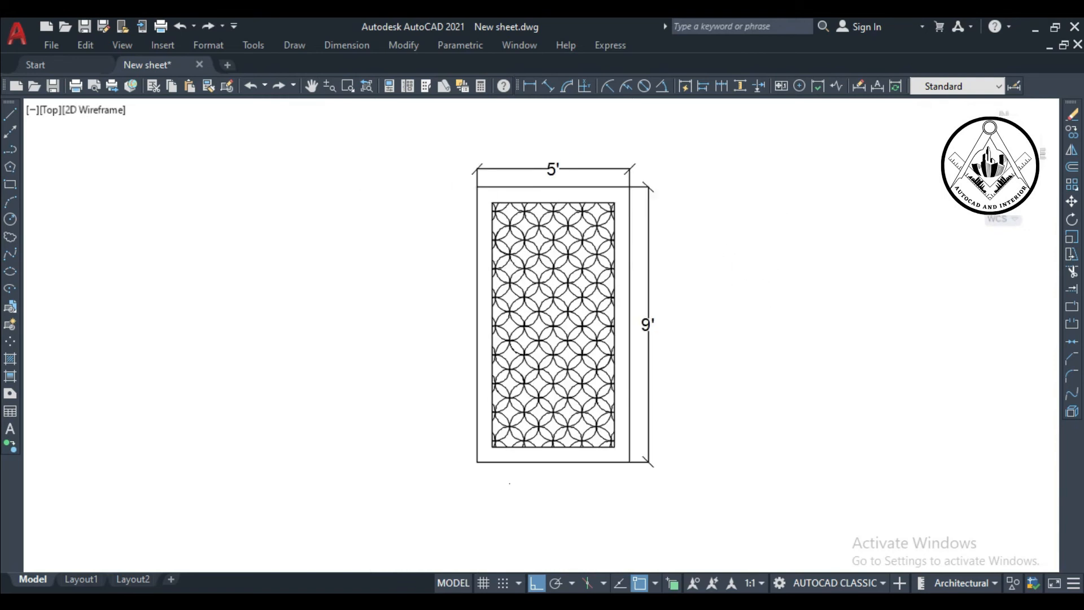
# Step: Trace the inner frame with a rectangle from its upper-left corner to its lower-right corner
pyautogui.click(11, 184)
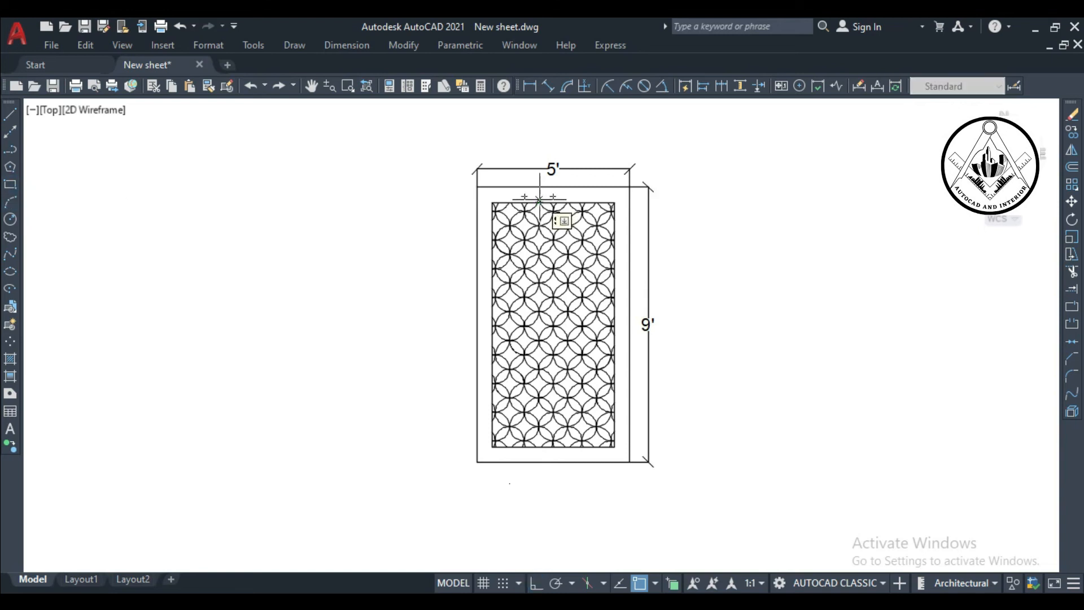
pyautogui.click(492, 204)
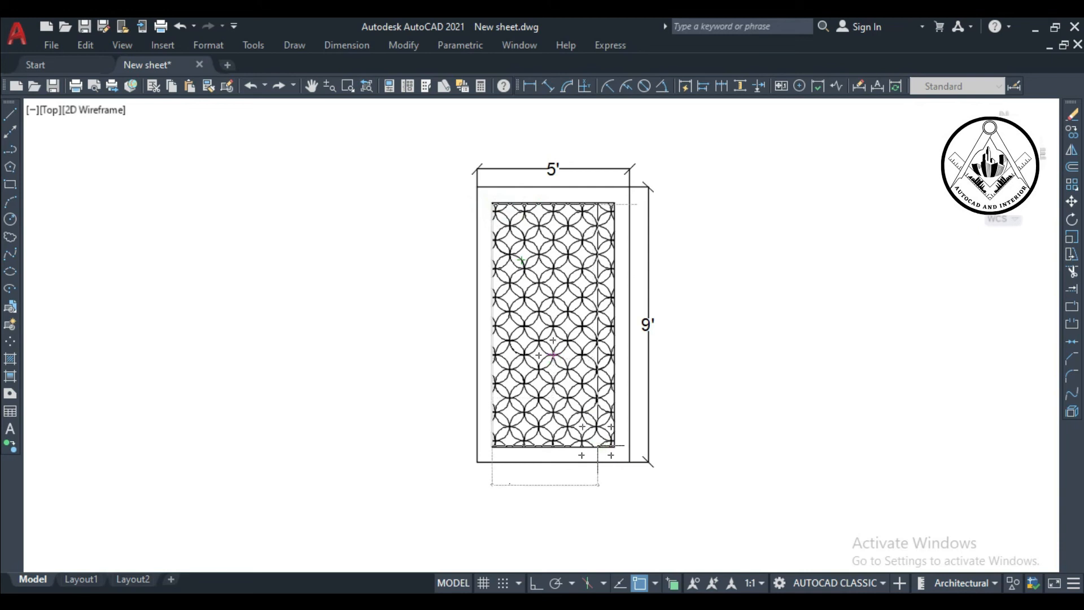
pyautogui.scroll(2, 613, 456)
pyautogui.scroll(4, 613, 450)
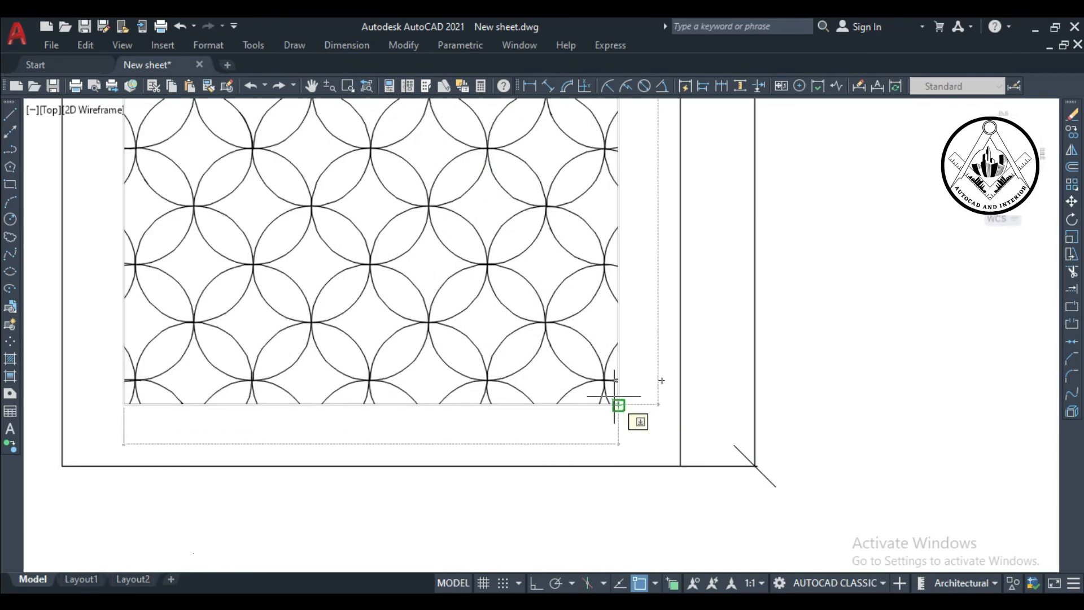
pyautogui.click(618, 404)
pyautogui.scroll(-5, 632, 401)
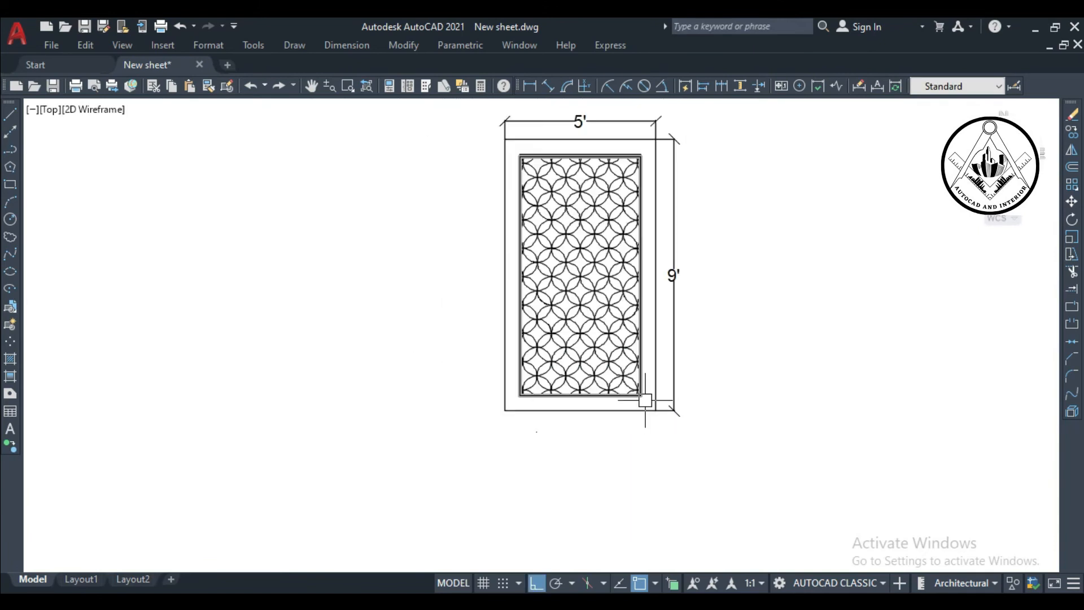
# Step: Draw a rectangle over the outer border from its upper-left corner to its lower-right corner
pyautogui.click(10, 184)
pyautogui.click(505, 140)
pyautogui.scroll(3, 669, 446)
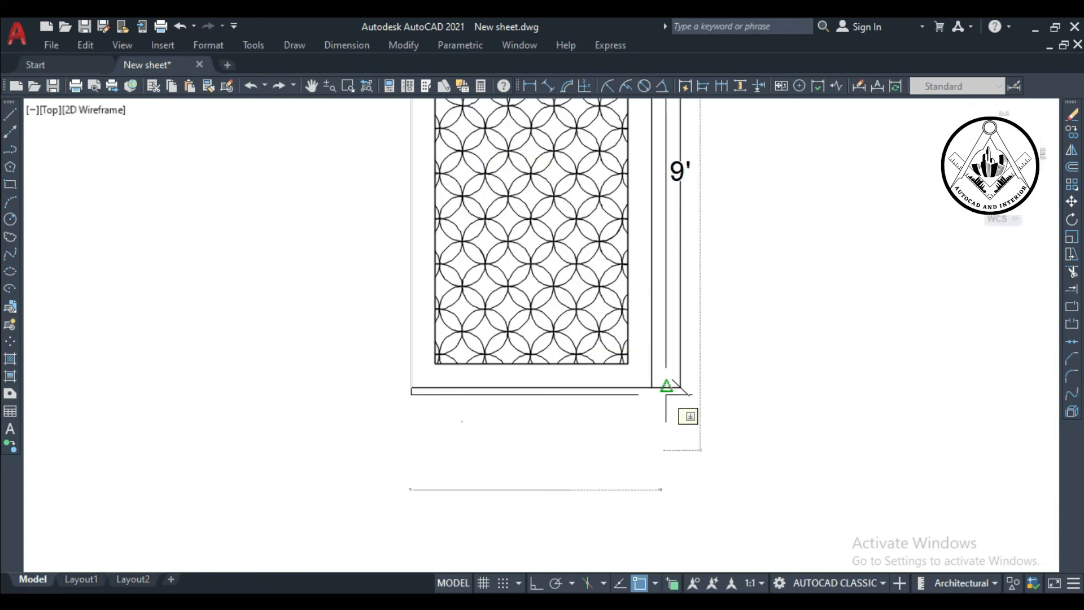
pyautogui.click(652, 387)
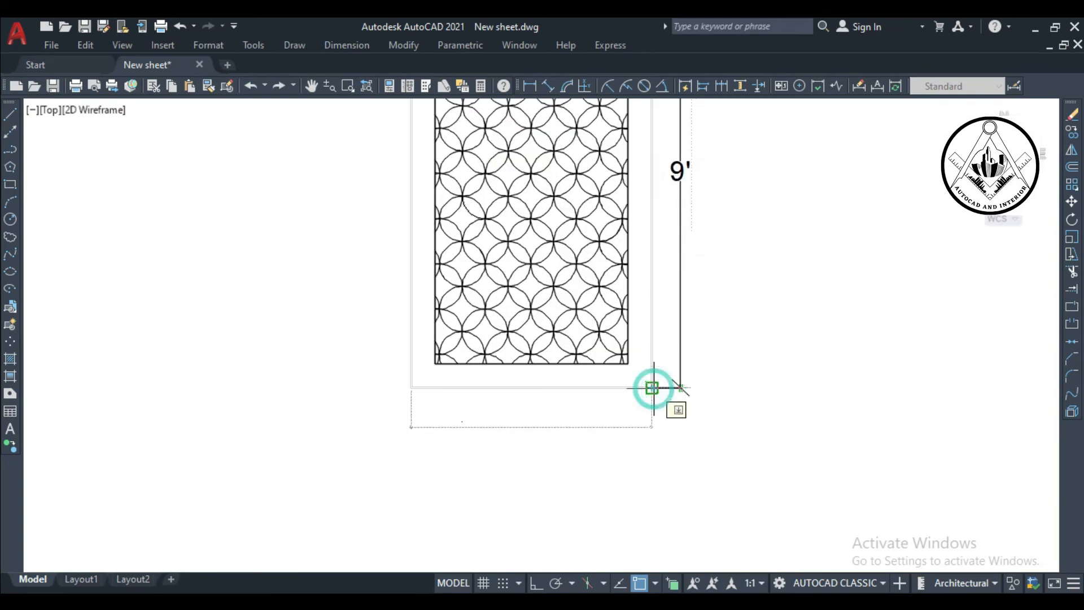
# Step: Retrace the outer border with another rectangle snapped to the same two opposite corners
pyautogui.click(8, 185)
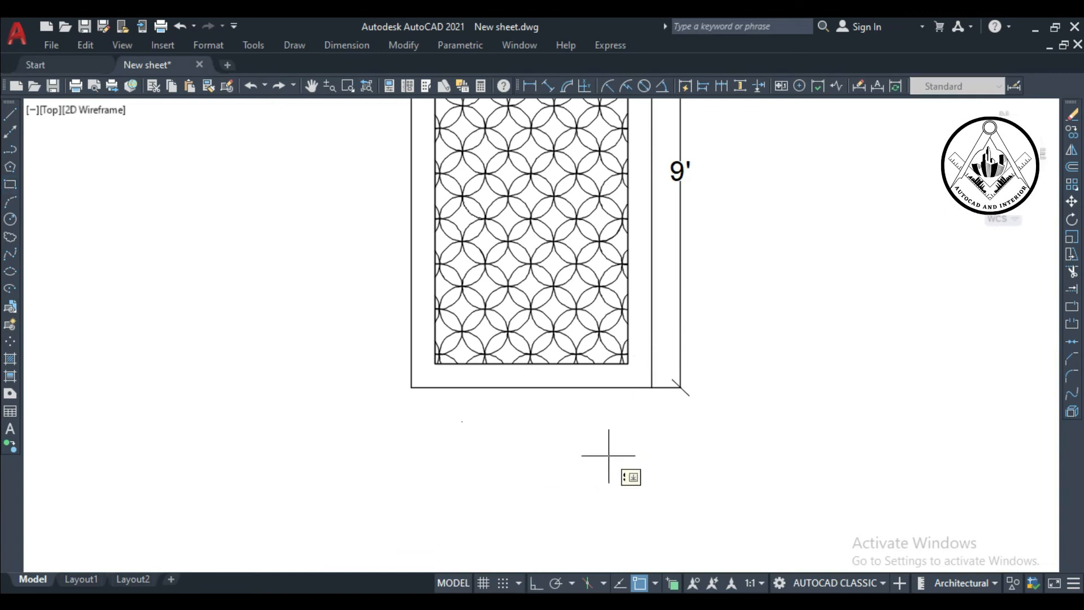
pyautogui.scroll(-3, 608, 460)
pyautogui.scroll(3, 581, 354)
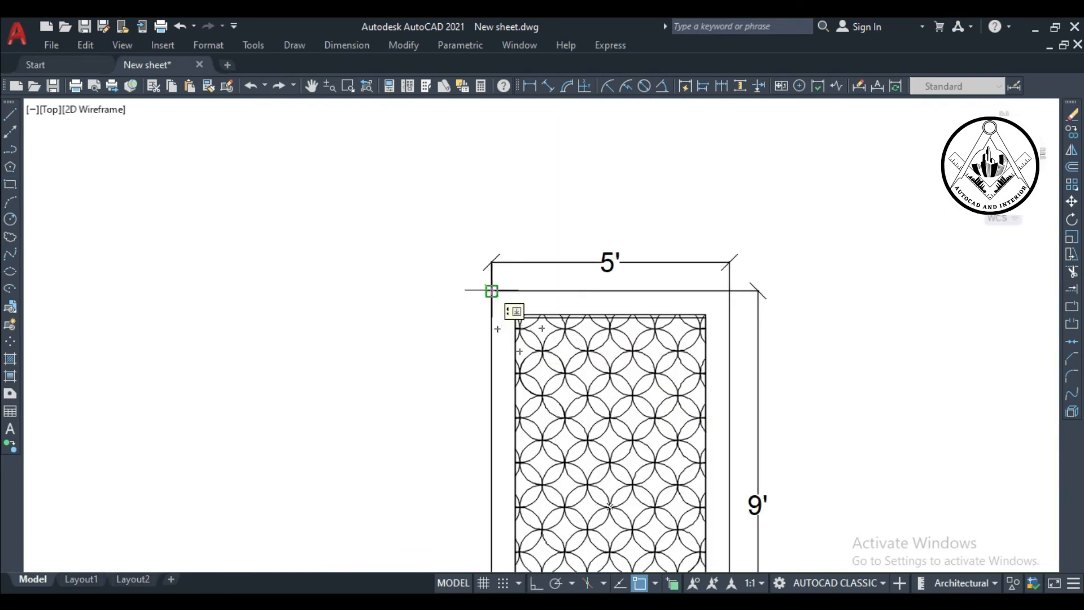
pyautogui.scroll(4, 490, 288)
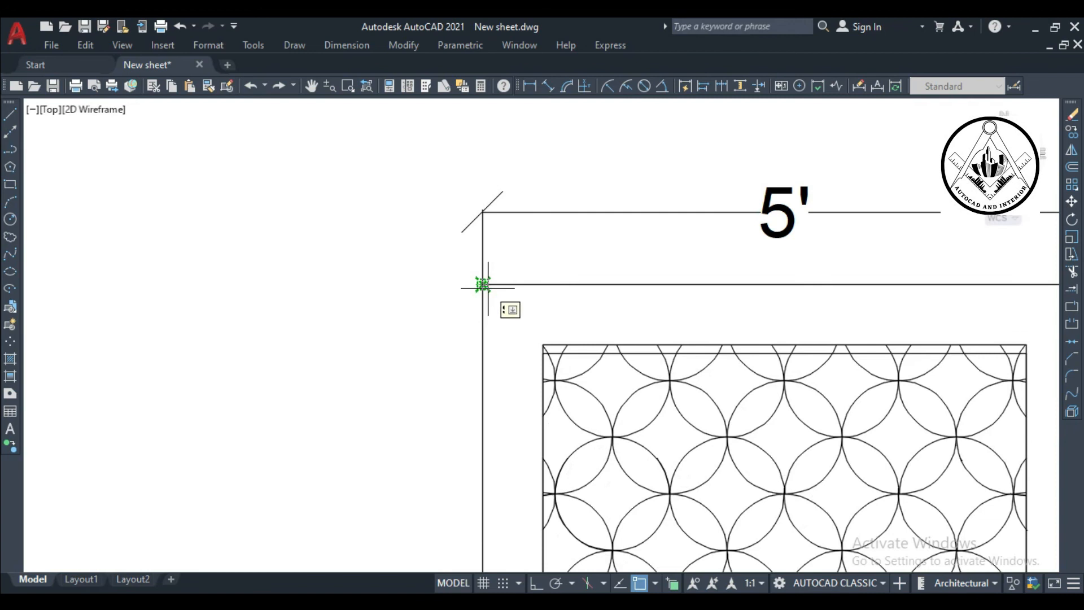
pyautogui.click(482, 285)
pyautogui.scroll(-5, 482, 285)
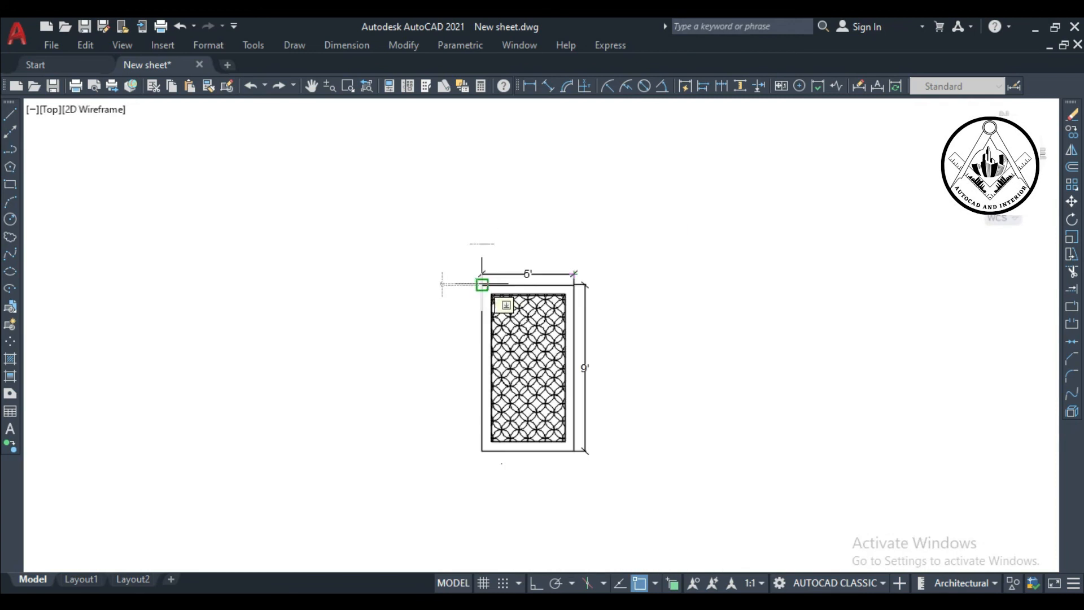
pyautogui.scroll(6, 575, 451)
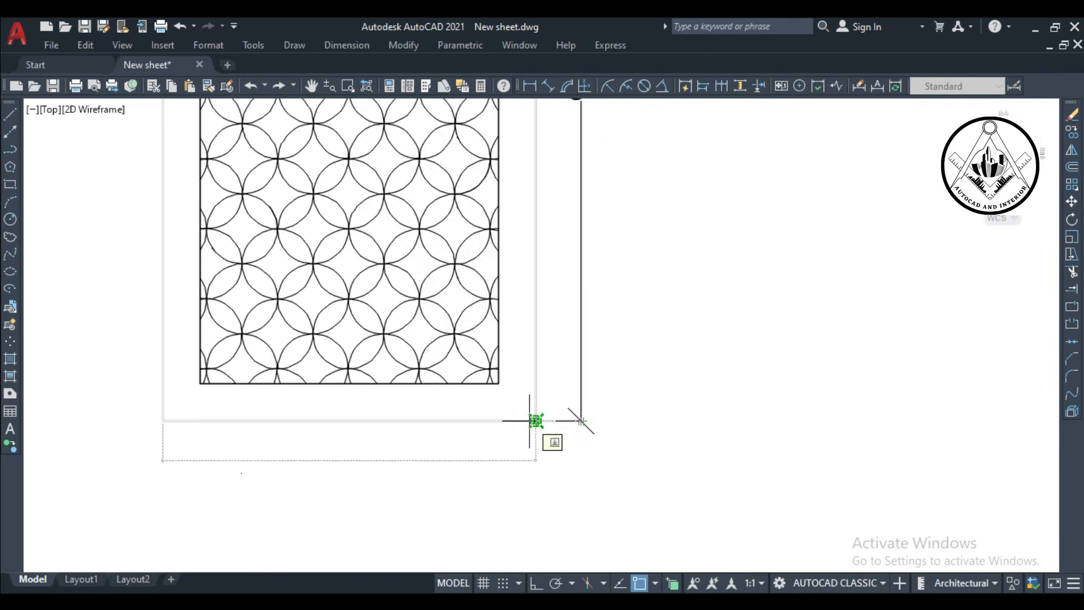
pyautogui.click(536, 421)
pyautogui.click(537, 421)
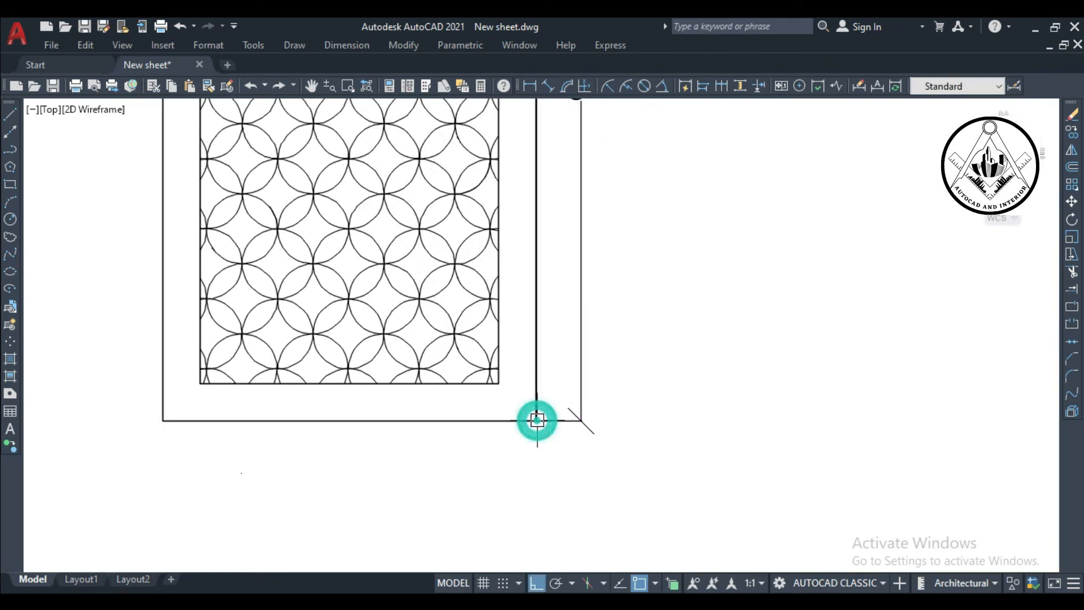
pyautogui.scroll(-4, 606, 431)
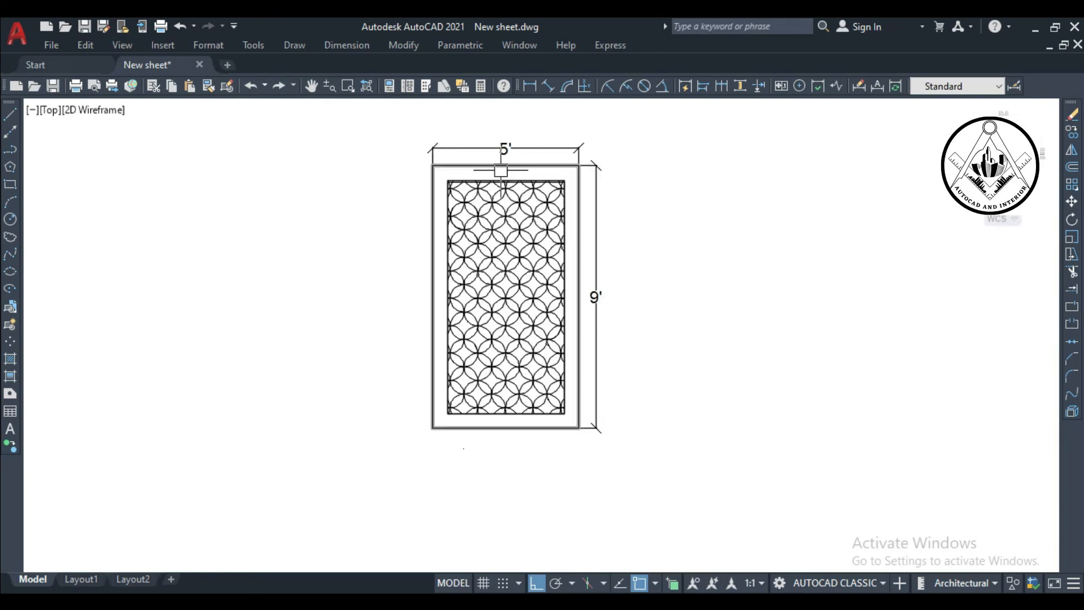
# Step: Select the inner frame rectangle to check its closed outline, and clear the selection
pyautogui.scroll(2, 502, 170)
pyautogui.scroll(6, 375, 193)
pyautogui.click(161, 242)
pyautogui.scroll(-3, 266, 210)
pyautogui.scroll(-5, 305, 222)
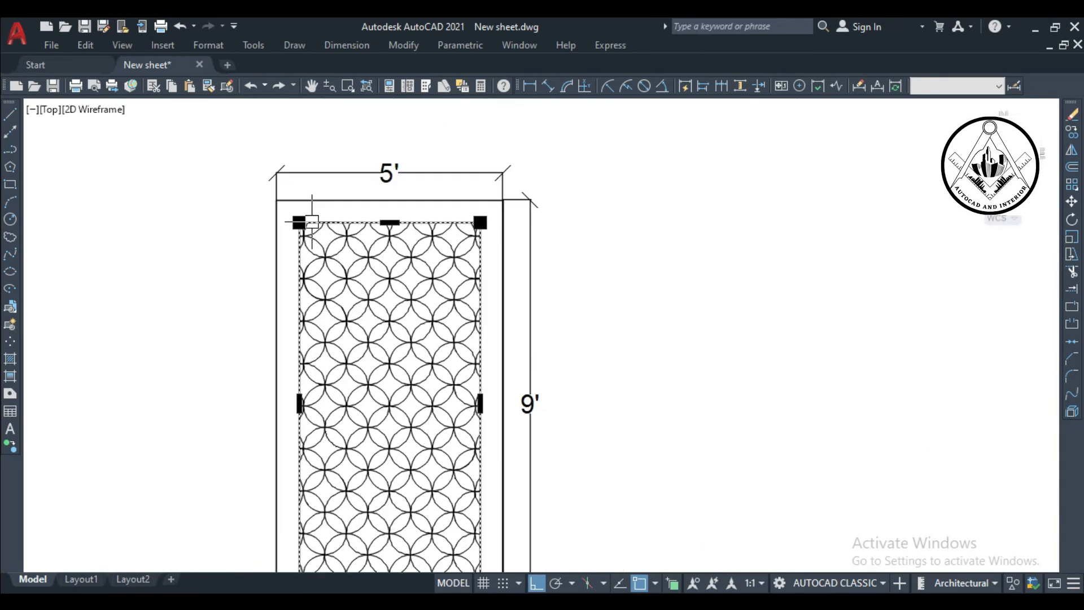
pyautogui.press('Escape')
pyautogui.scroll(-4, 494, 235)
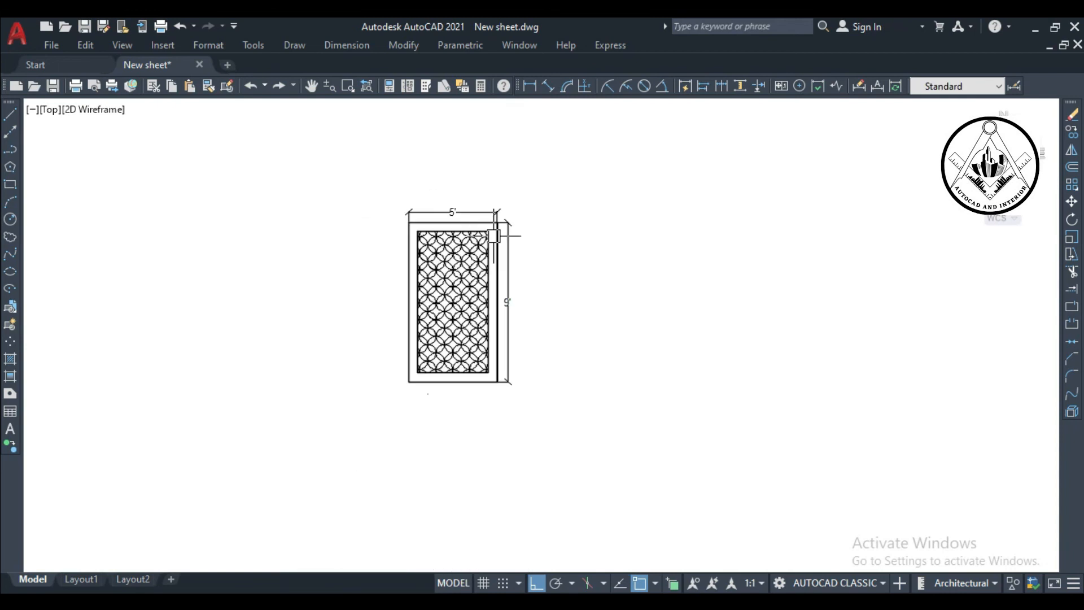
# Step: Set up a one-color gradient fill with color 34, a mid-range shade and the dark-centred vertical band style
pyautogui.scroll(4, 495, 265)
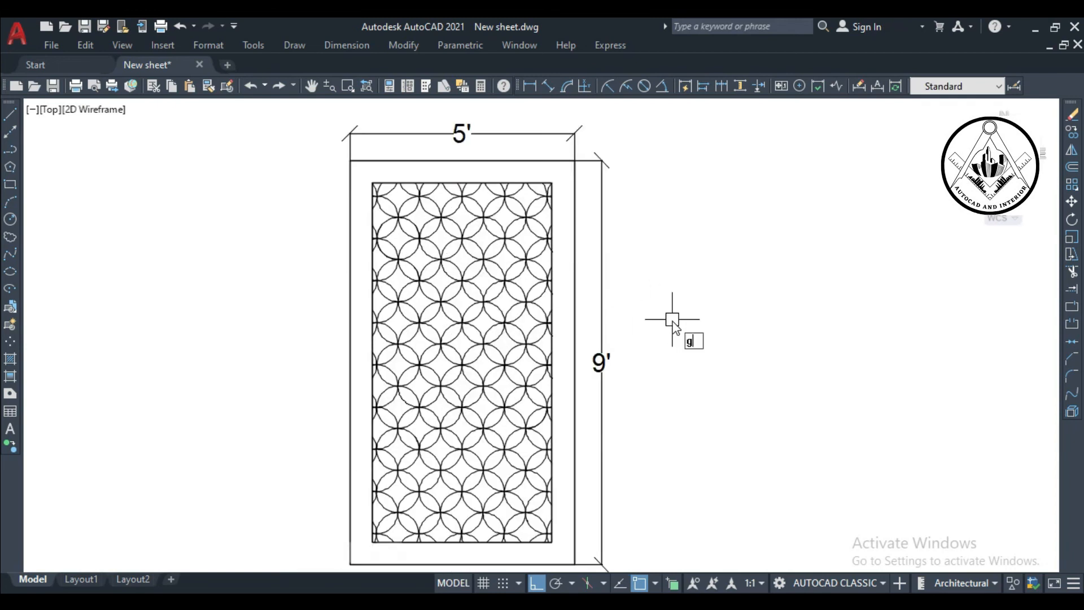
pyautogui.write('h')
pyautogui.press('Return')
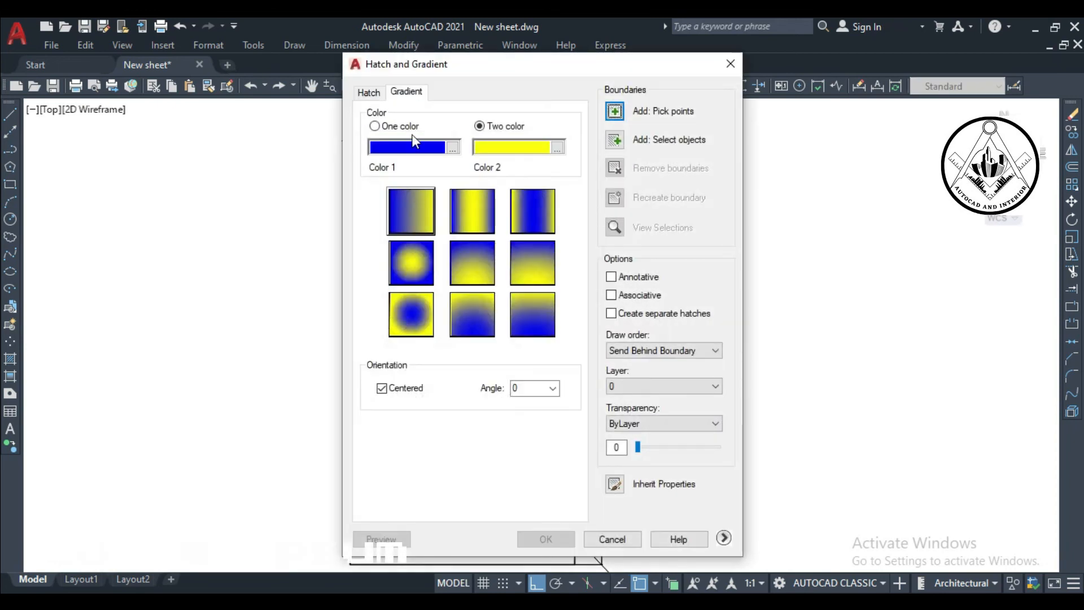
pyautogui.click(373, 126)
pyautogui.click(452, 147)
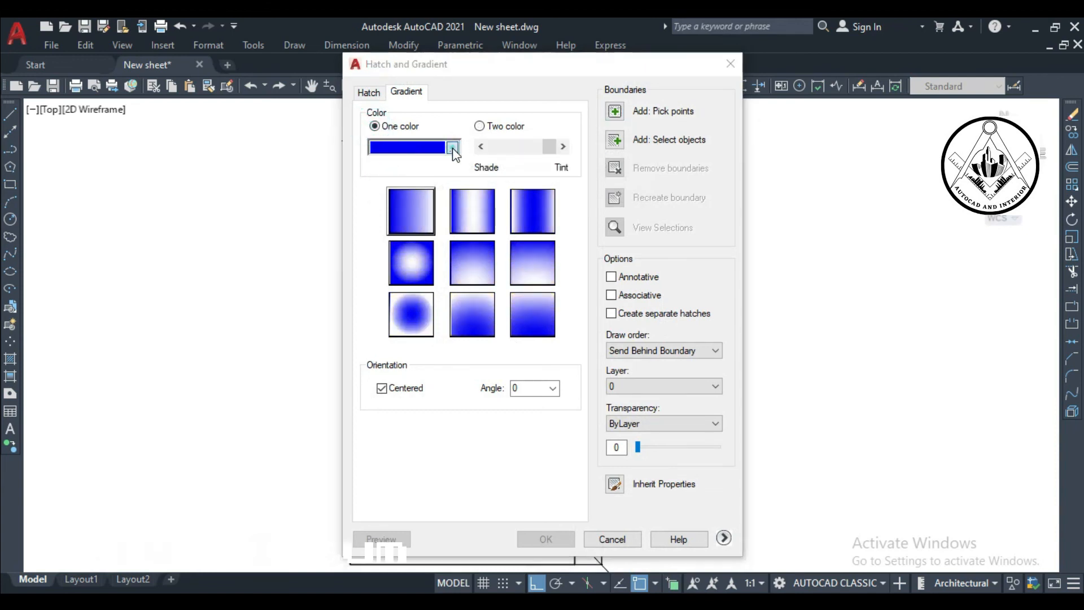
pyautogui.click(439, 240)
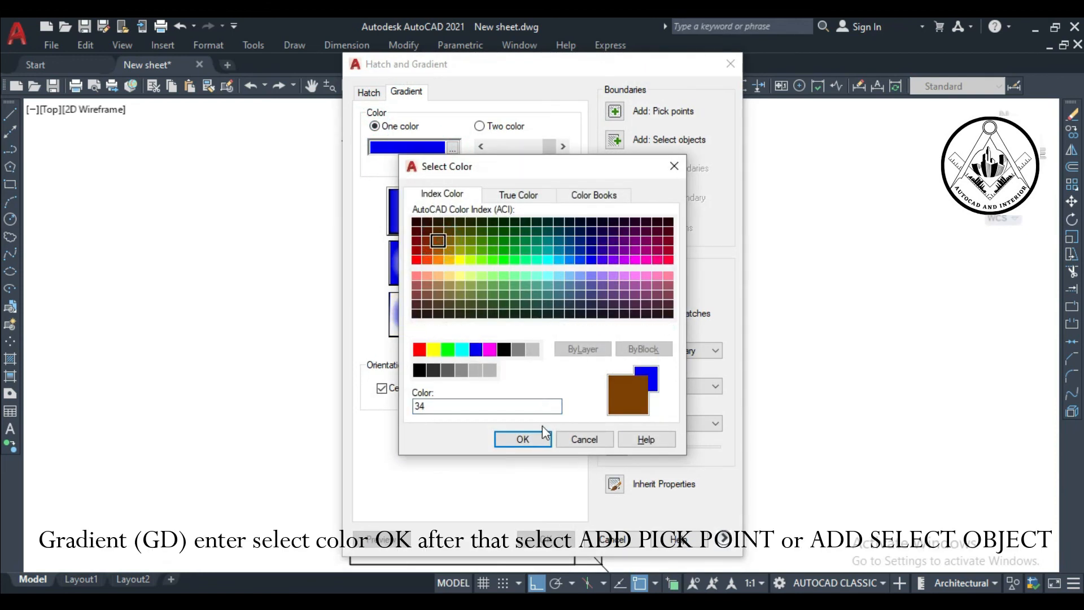
pyautogui.click(523, 439)
pyautogui.moveTo(555, 150); pyautogui.dragTo(525, 150)
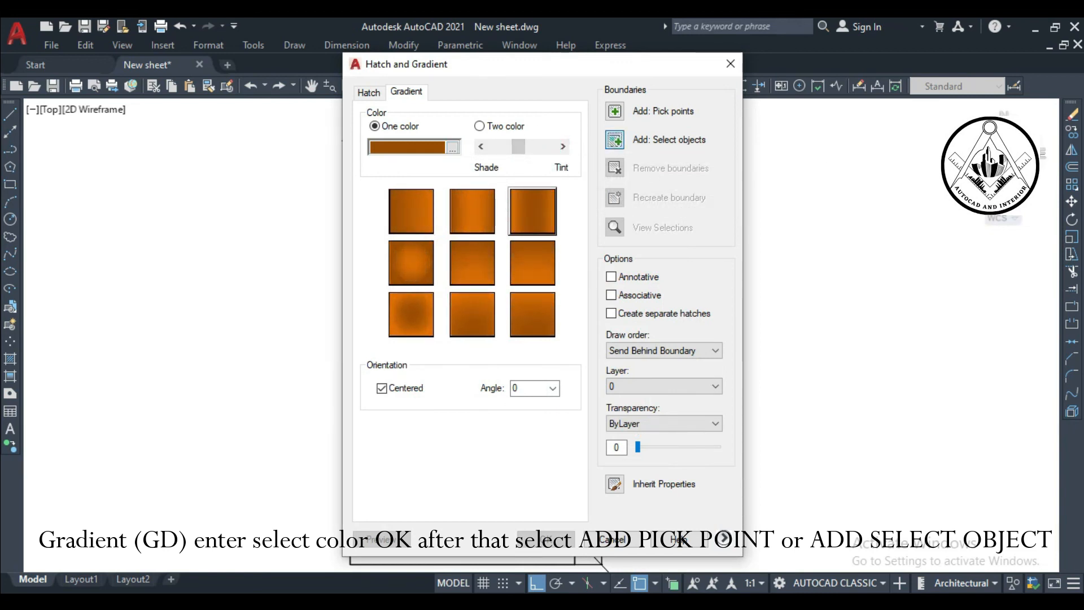
# Step: Apply the brown gradient between the outer border and the inner frame, using both rectangles as boundaries
pyautogui.click(615, 140)
pyautogui.click(544, 162)
pyautogui.click(540, 178)
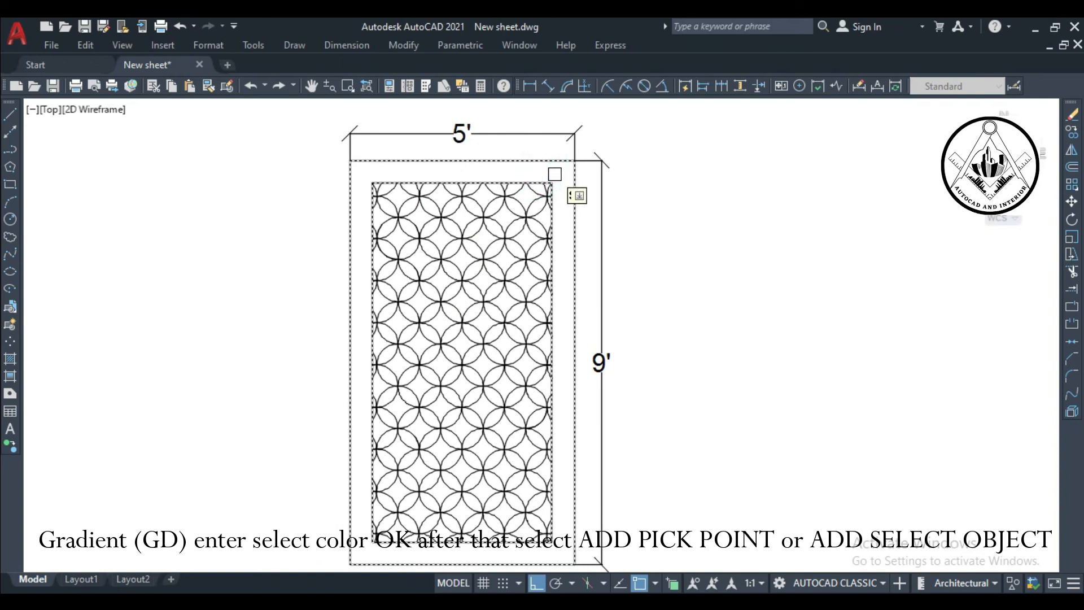
pyautogui.press('Return')
pyautogui.press('Return')
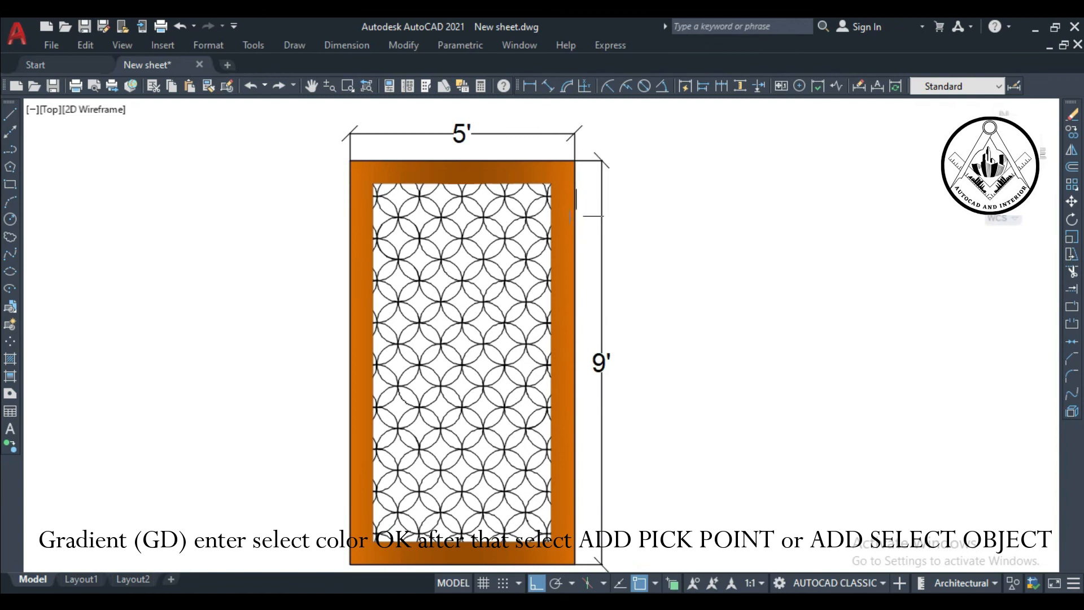
pyautogui.scroll(-2, 550, 213)
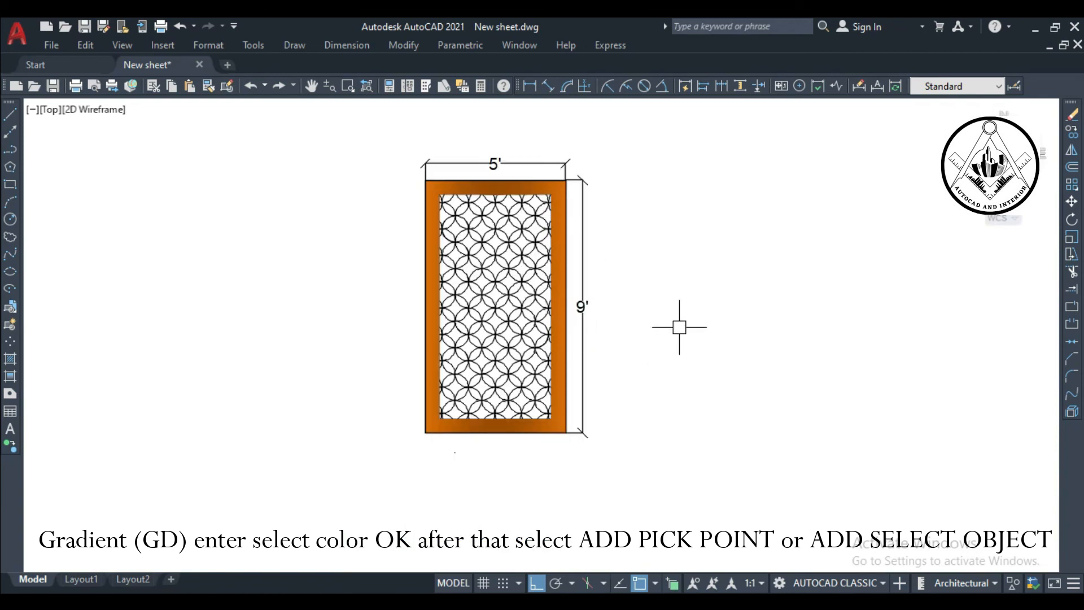
pyautogui.scroll(2, 634, 244)
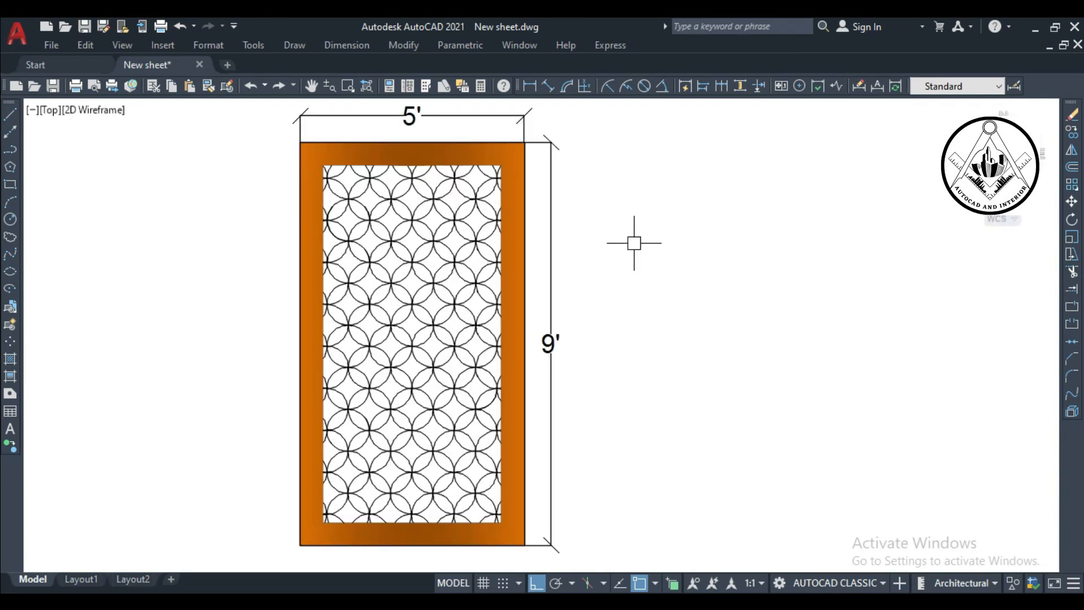
pyautogui.scroll(-2, 634, 236)
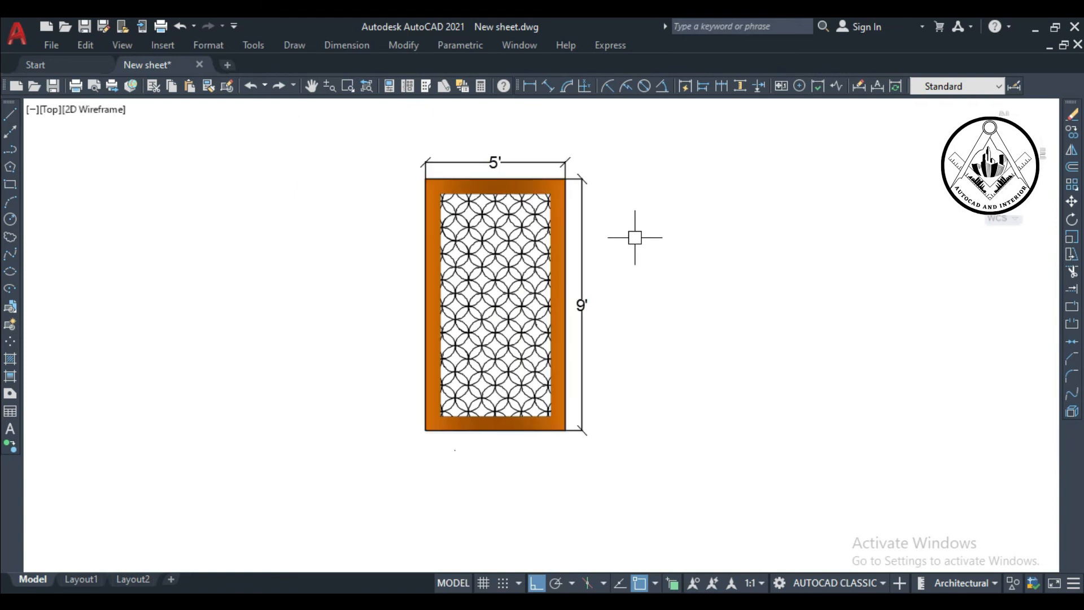
pyautogui.scroll(2, 633, 217)
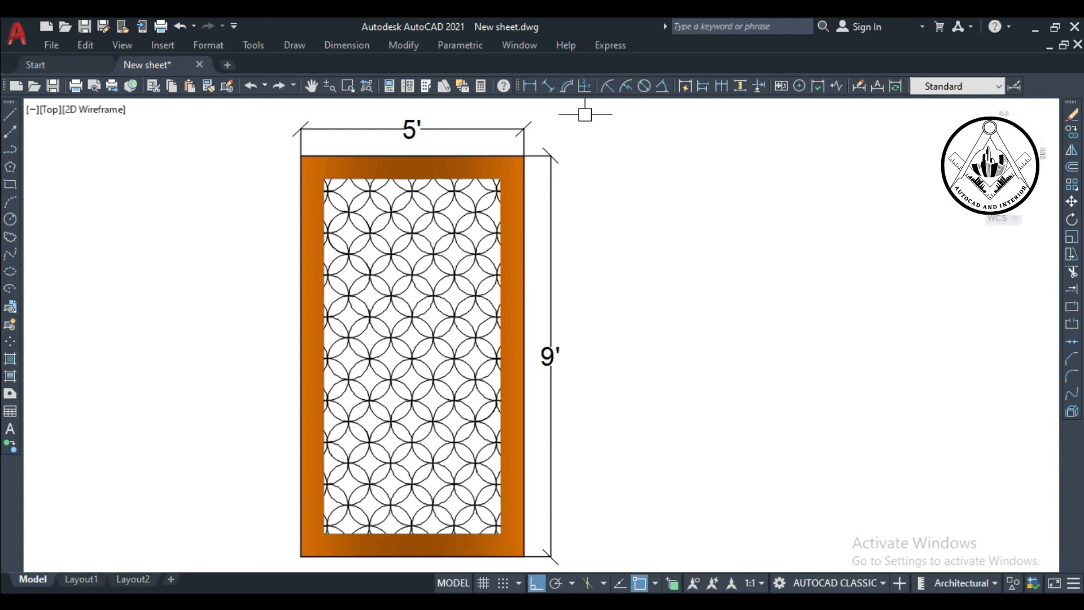
pyautogui.click(567, 85)
pyautogui.scroll(2, 479, 221)
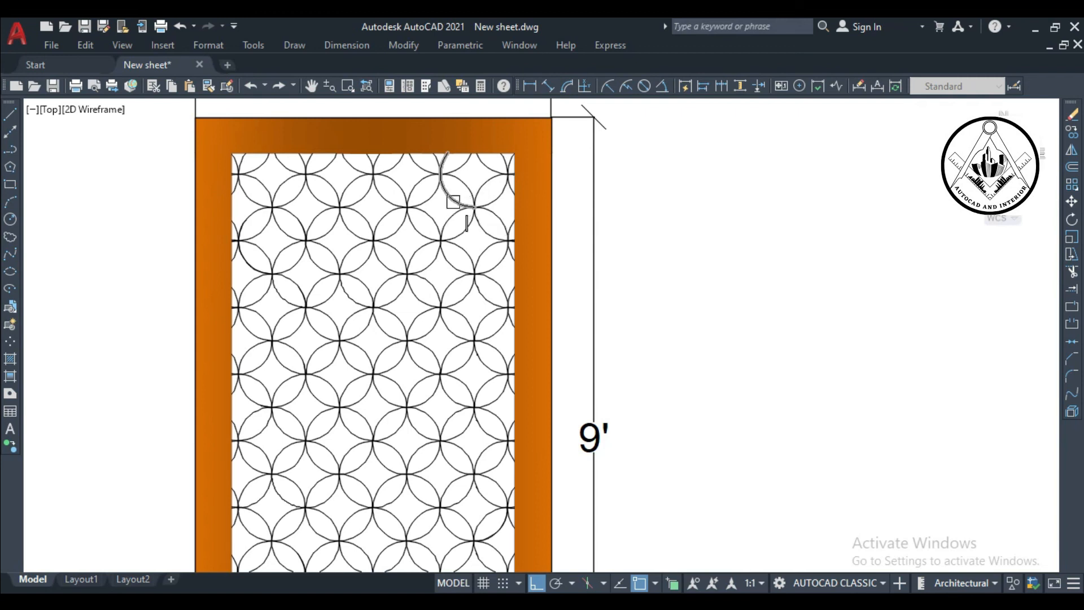
pyautogui.click(480, 200)
pyautogui.press('Escape')
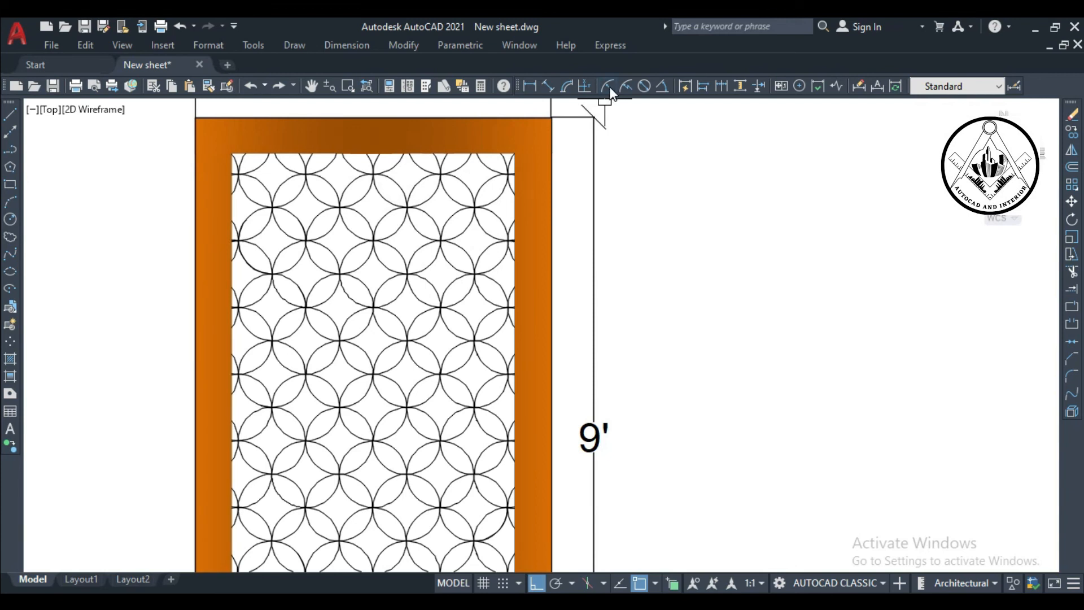
pyautogui.click(662, 86)
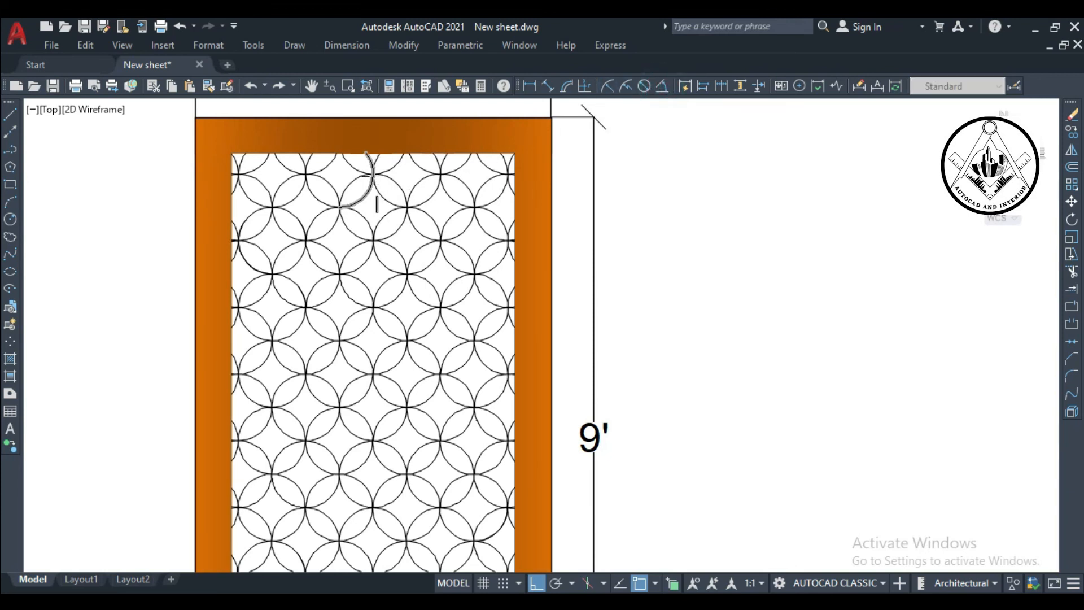
pyautogui.press('Escape')
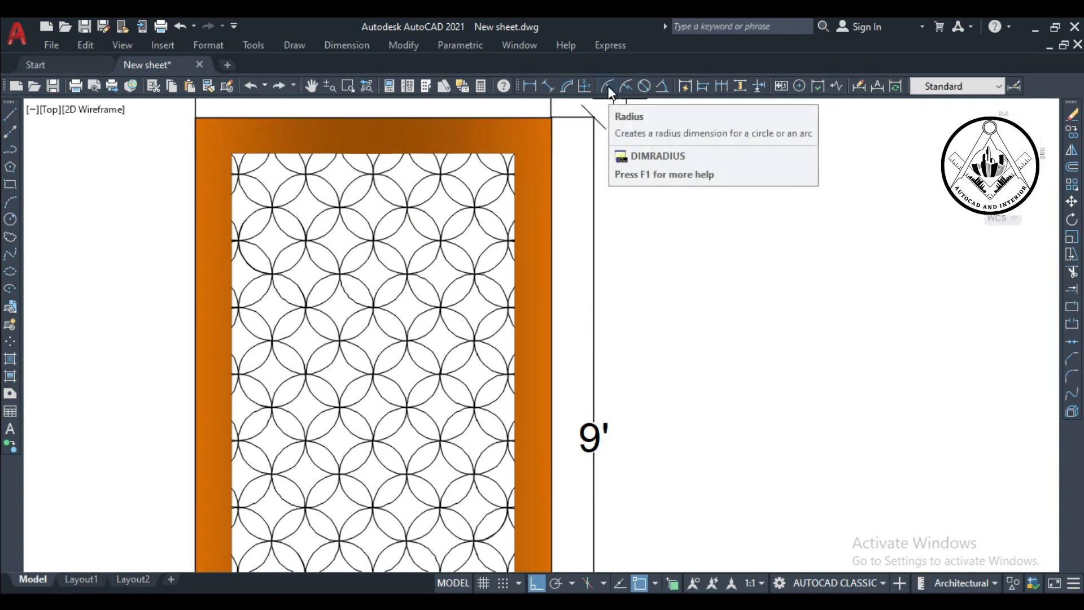
# Step: Add a radius dimension to a petal arc near the pattern's upper-left corner, placing its text outside the border
pyautogui.click(608, 86)
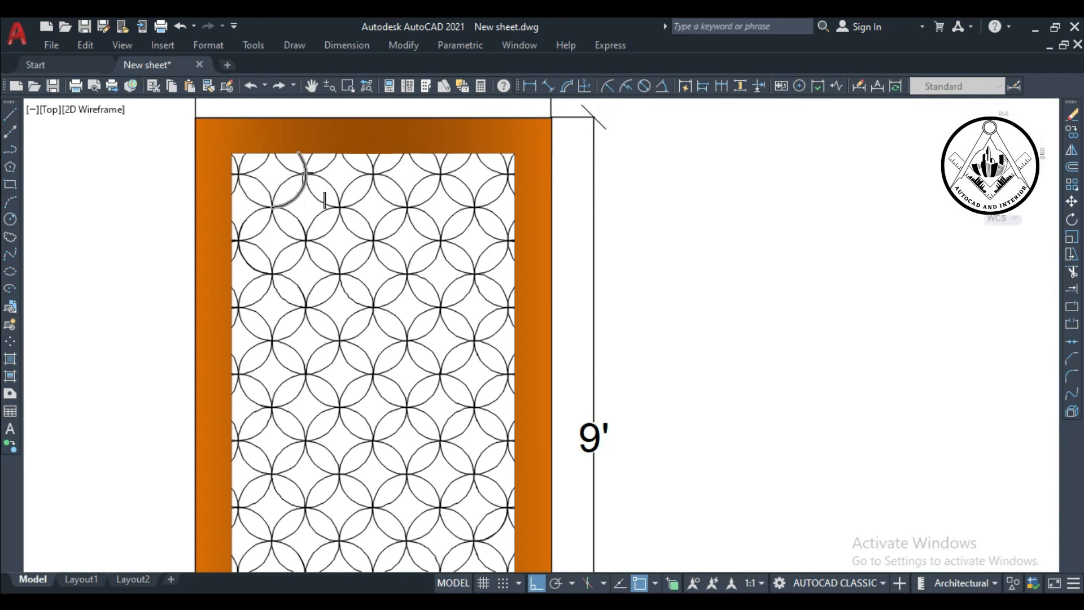
pyautogui.click(322, 181)
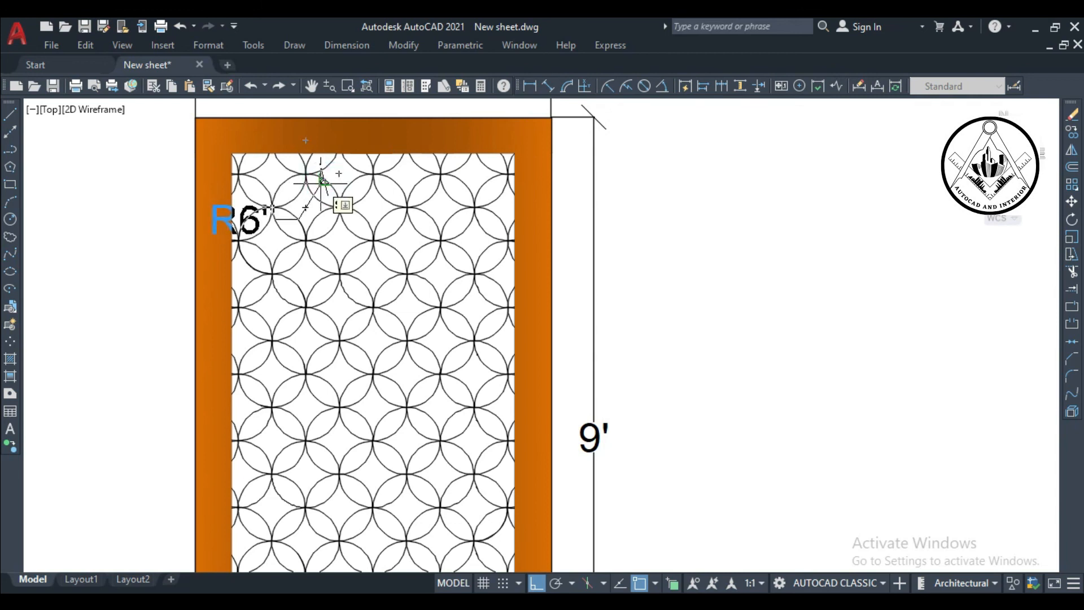
pyautogui.scroll(-4, 321, 189)
pyautogui.scroll(4, 322, 151)
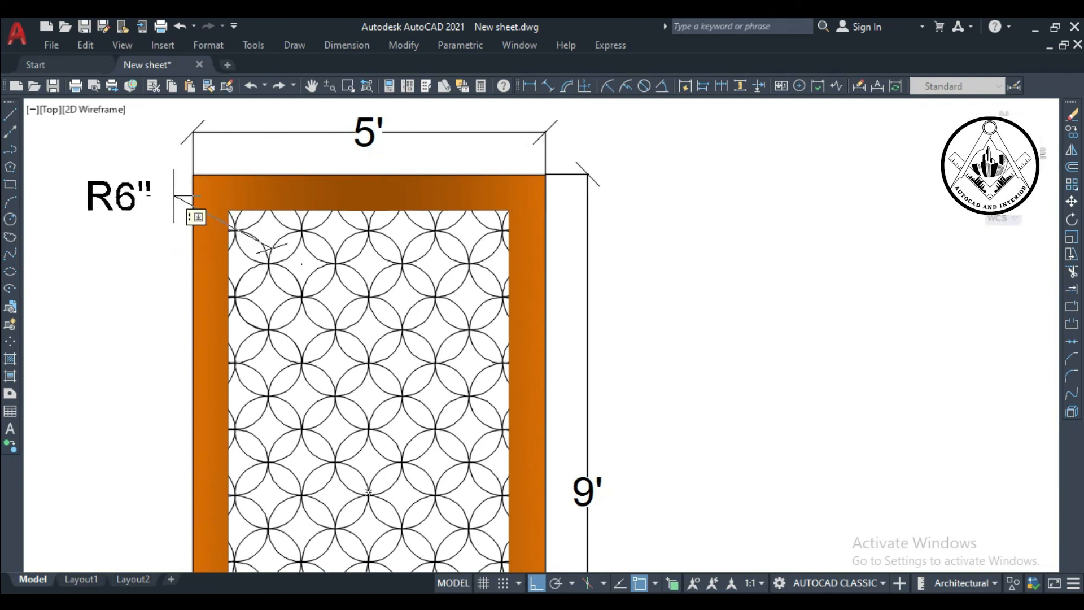
pyautogui.click(173, 195)
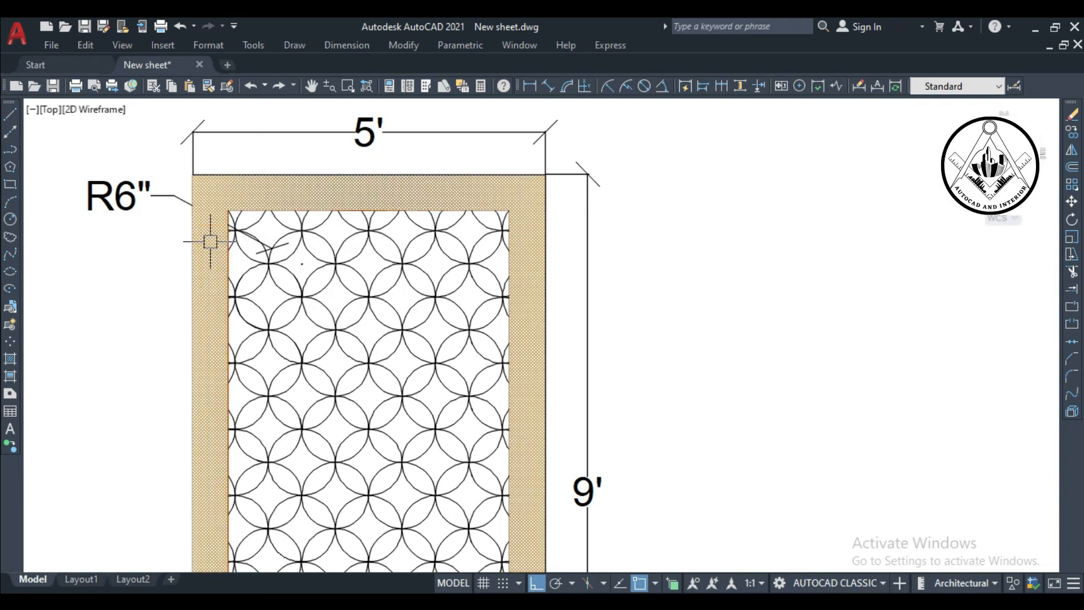
# Step: Remove the radius dimension from the petal arc near the upper-left corner
pyautogui.click(145, 194)
pyautogui.click(145, 193)
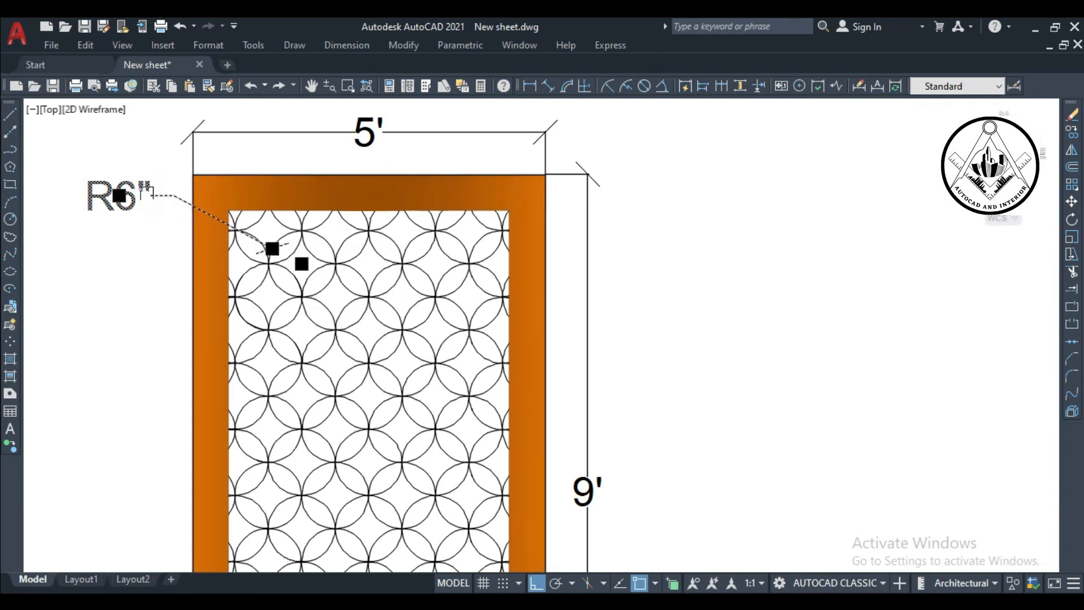
pyautogui.hotkey('ctrl', 'z')
pyautogui.scroll(-4, 488, 254)
pyautogui.scroll(2, 460, 311)
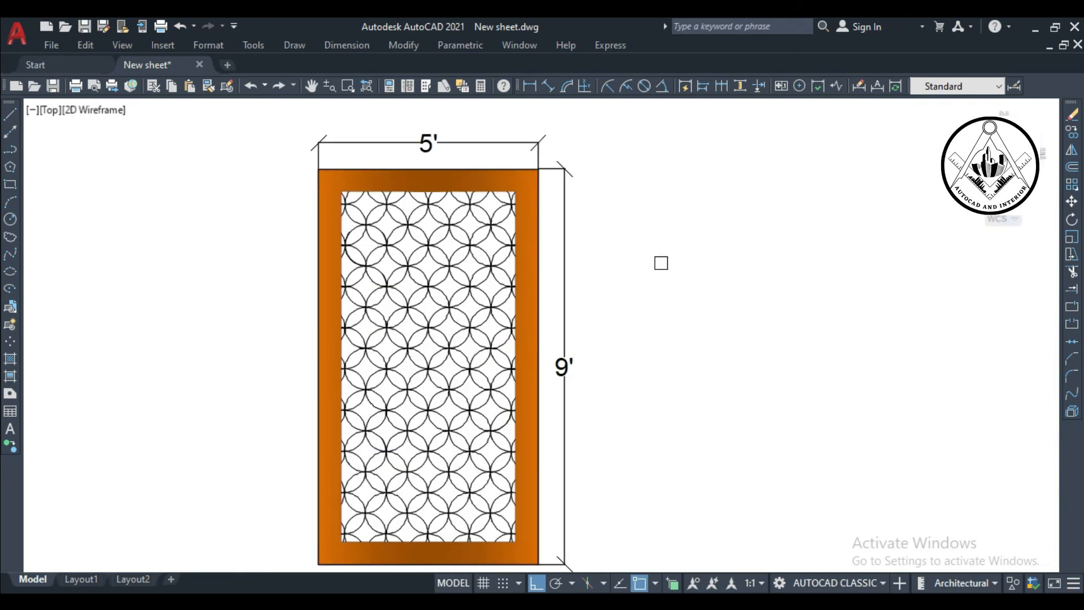
pyautogui.scroll(-2, 625, 251)
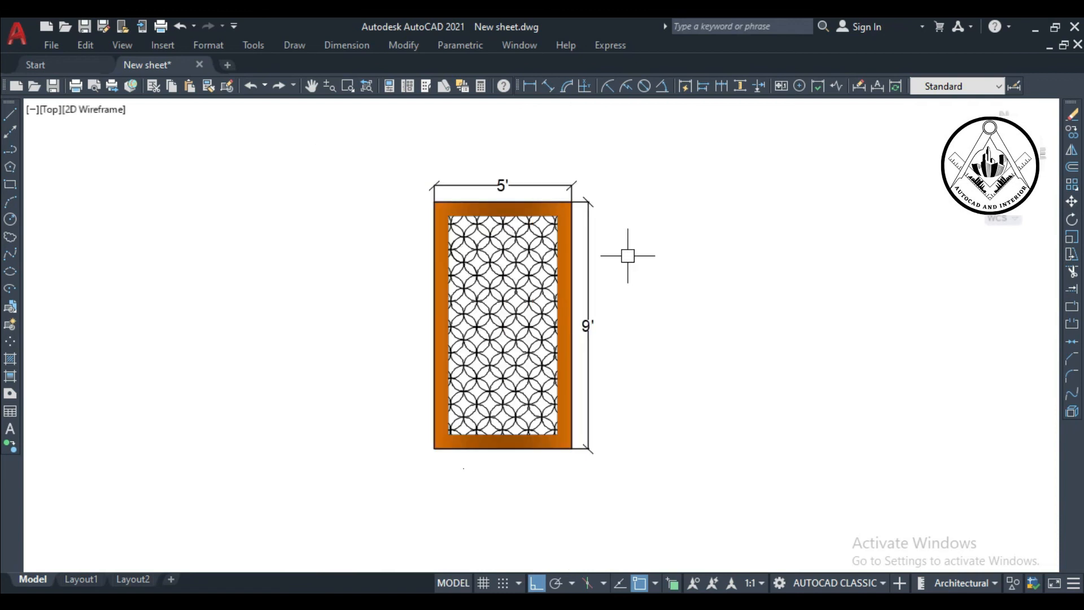
pyautogui.scroll(2, 652, 268)
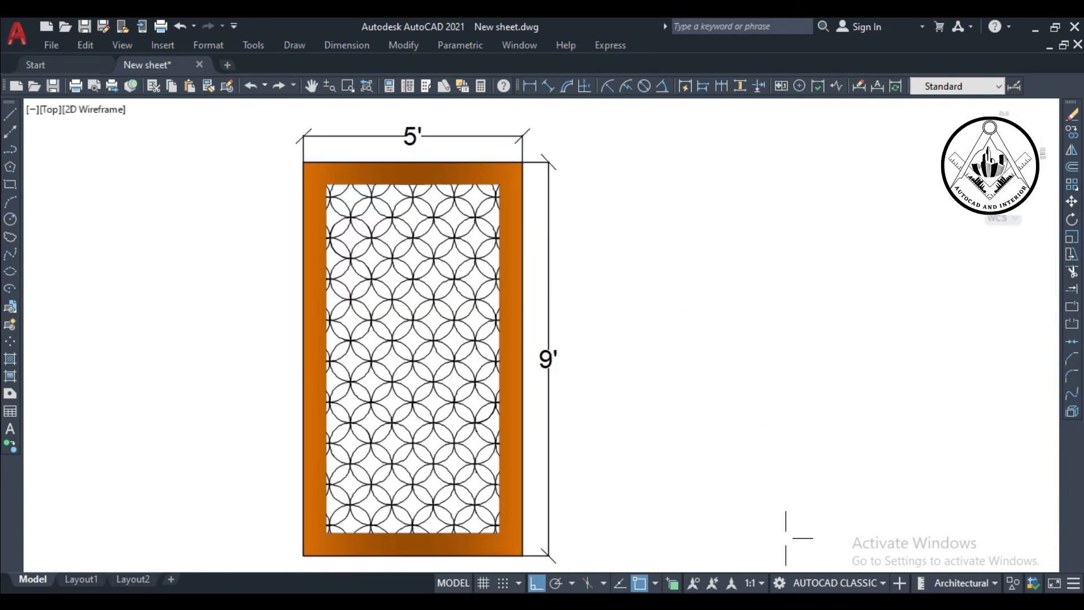